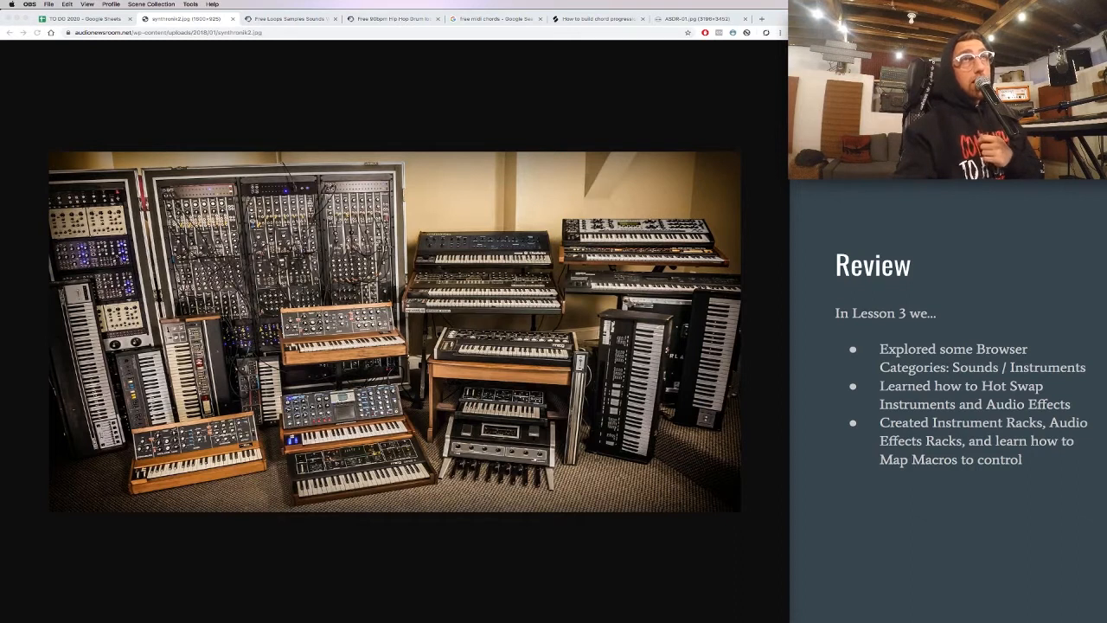
# Step: Review the Looperman break-beat list, the Hip Hop Beat 1 page, the free MIDI chords search results and the Splice chord progressions article
pyautogui.click(978, 298)
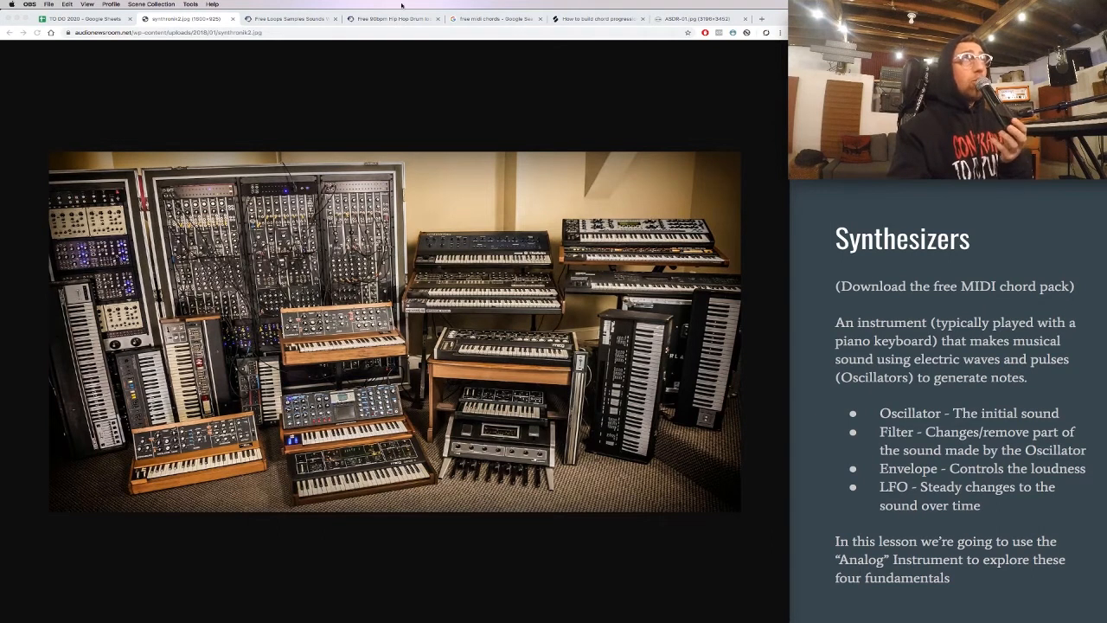
pyautogui.click(292, 19)
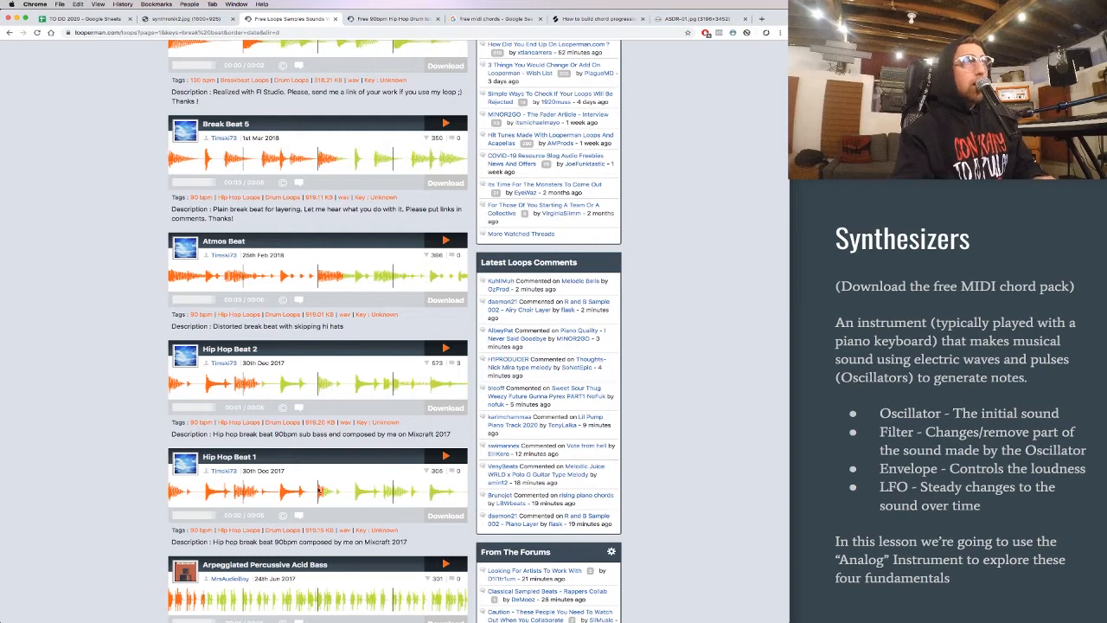
pyautogui.click(394, 18)
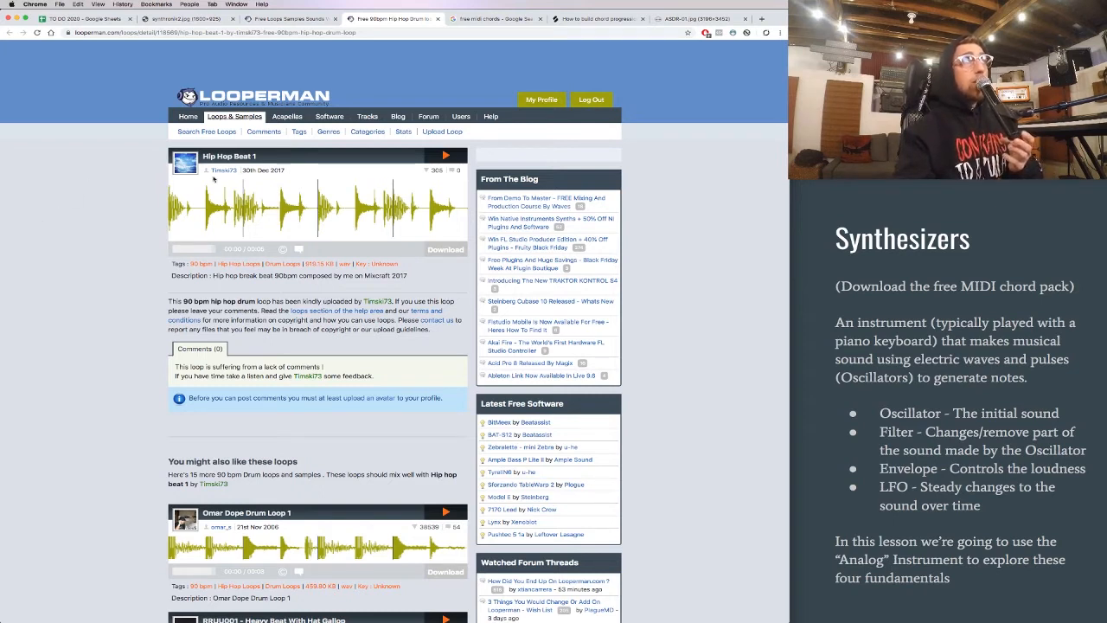
pyautogui.click(496, 18)
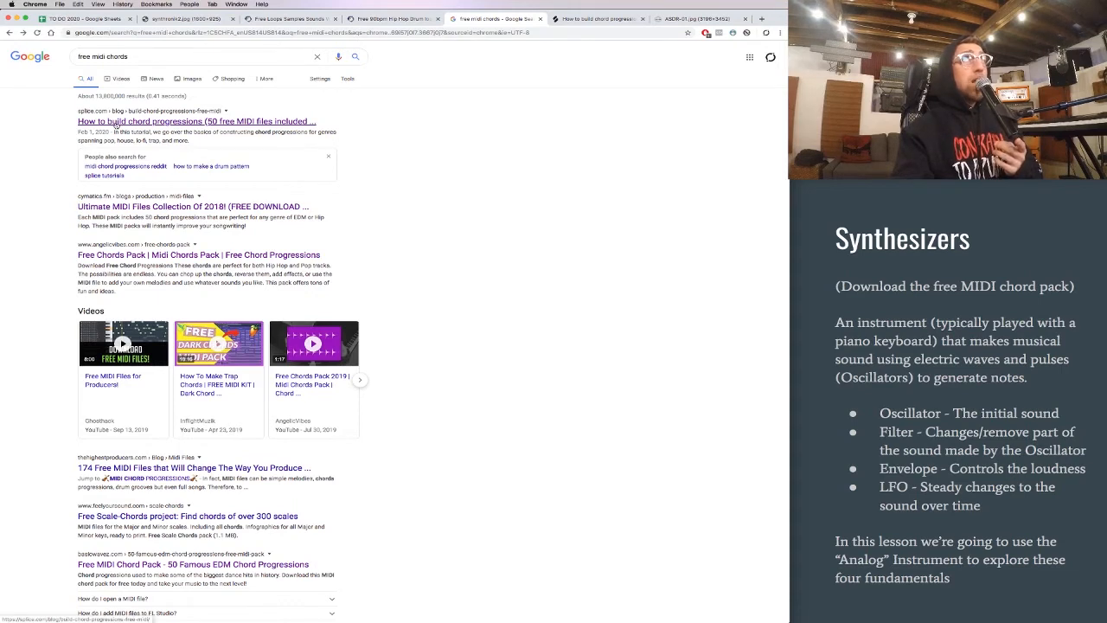
pyautogui.click(587, 19)
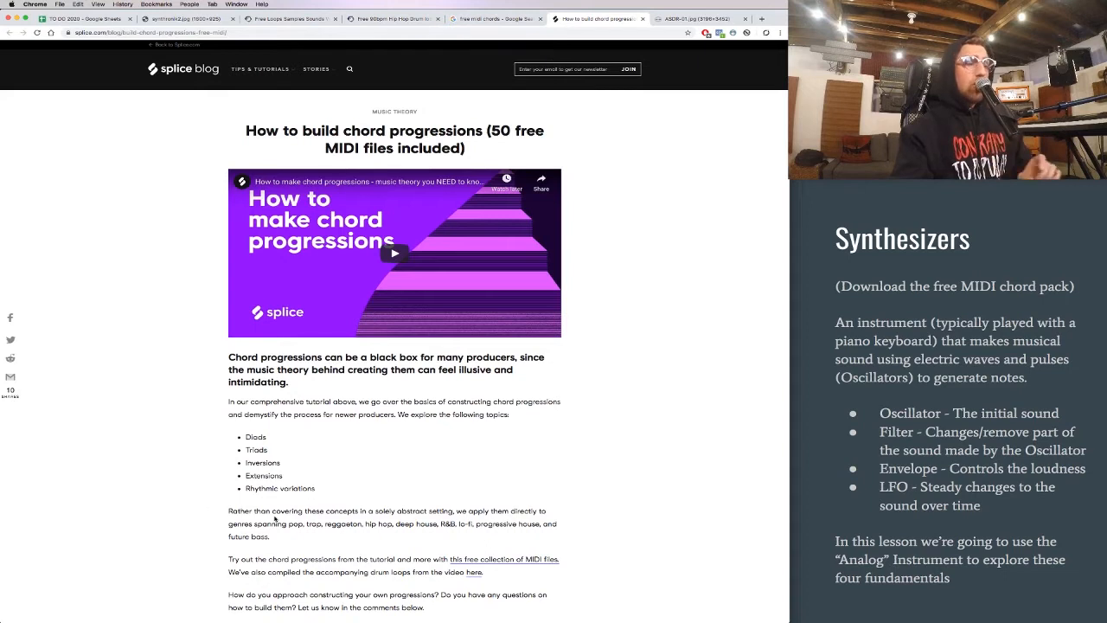
# Step: Switch to Finder and show the Deep House files inside the How to Make Chord Progressions - 50 Free MIDI Files folder
pyautogui.press('super+Tab')
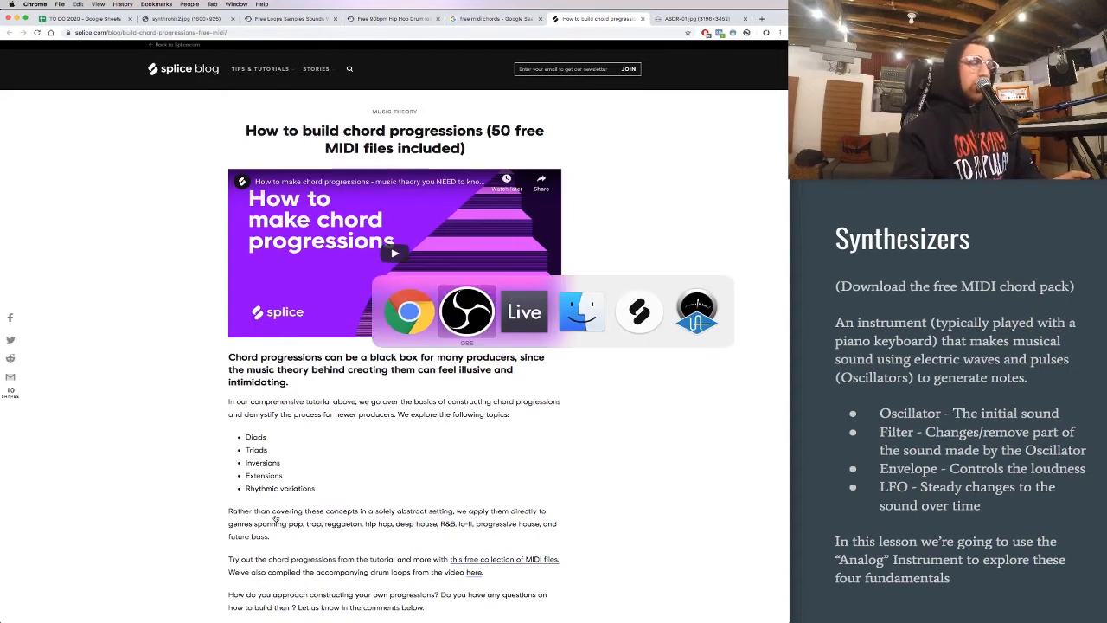
pyautogui.press('super+Tab')
pyautogui.press('super+Tab')
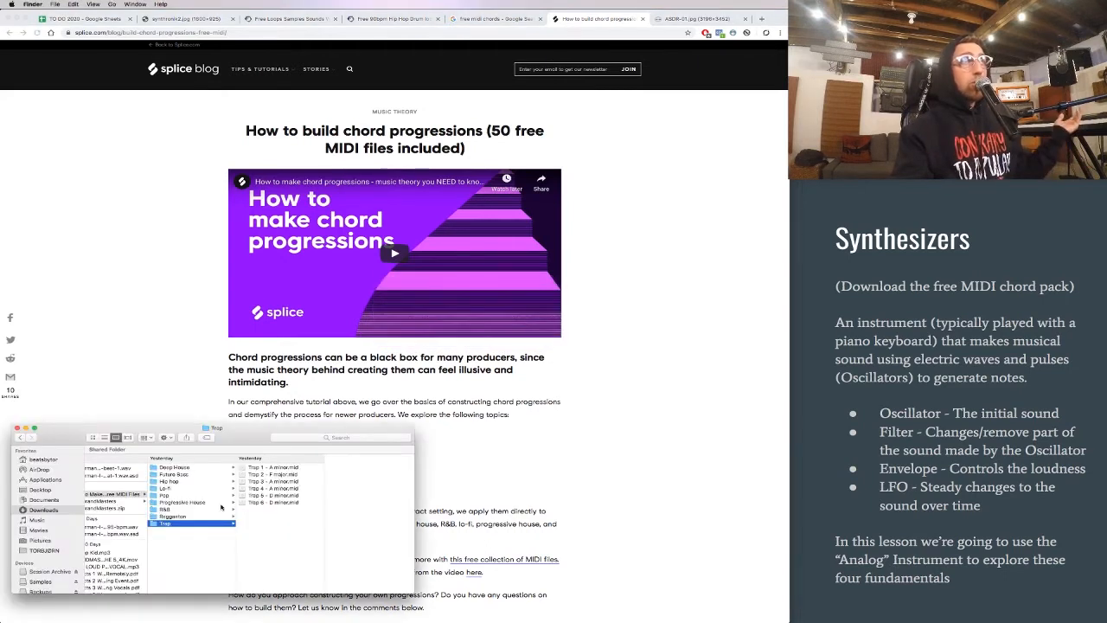
pyautogui.click(193, 530)
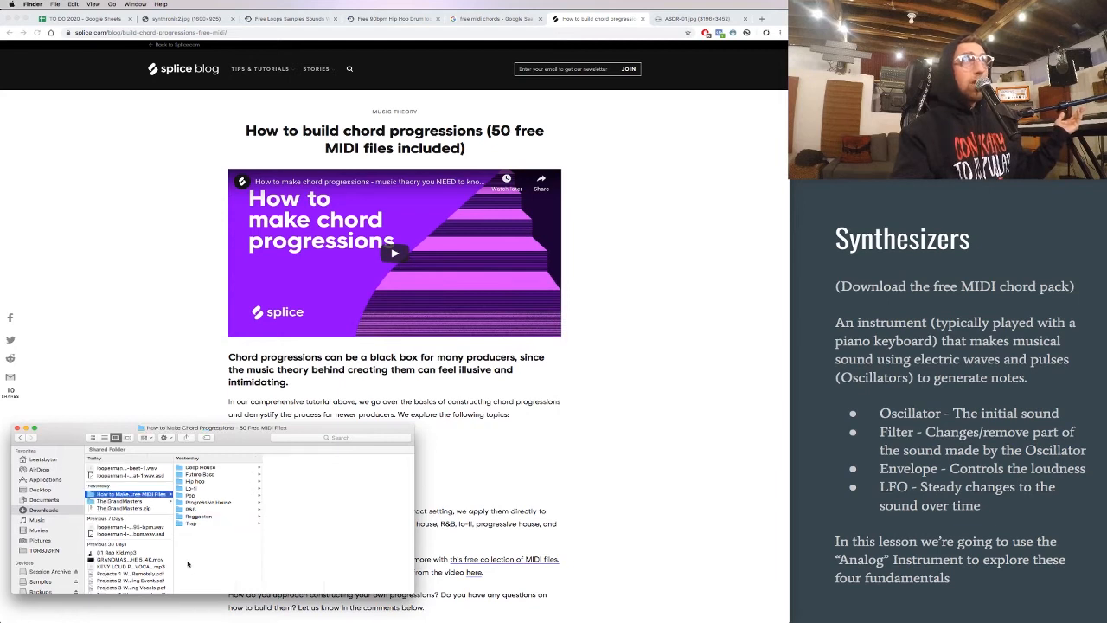
pyautogui.click(228, 468)
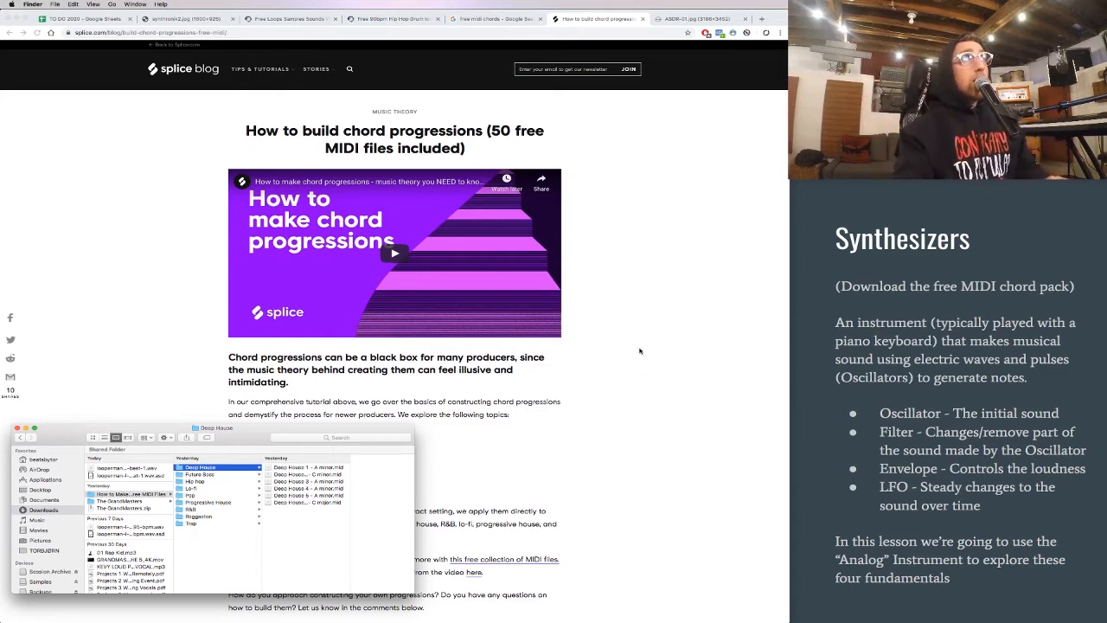
# Step: View the synthesizer collection photo and the What is ADSR? diagram in Chrome
pyautogui.click(198, 23)
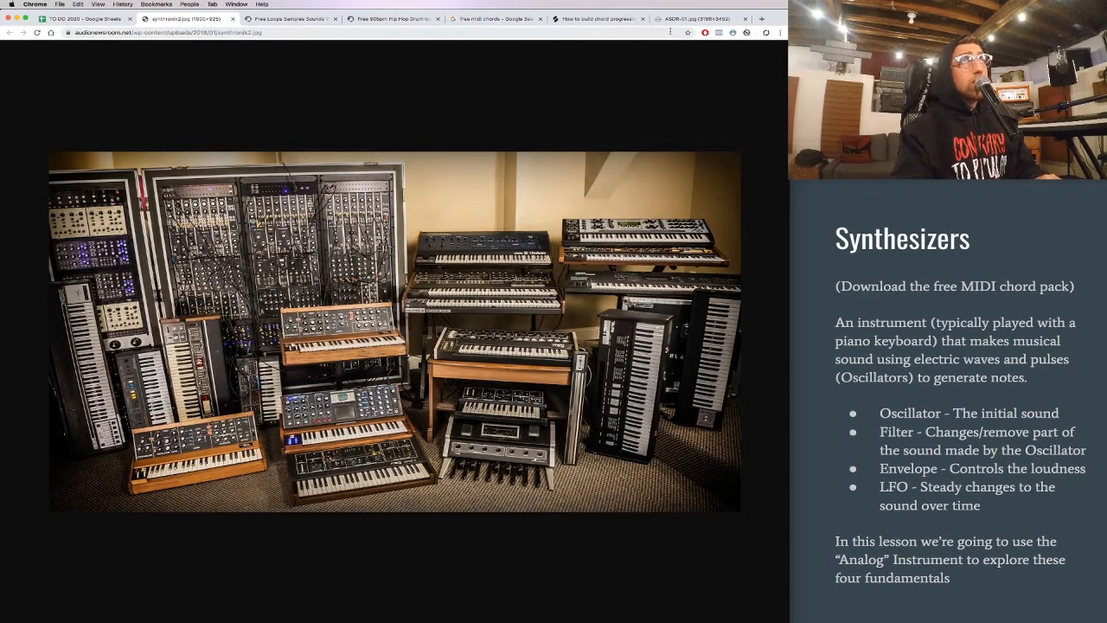
pyautogui.click(682, 20)
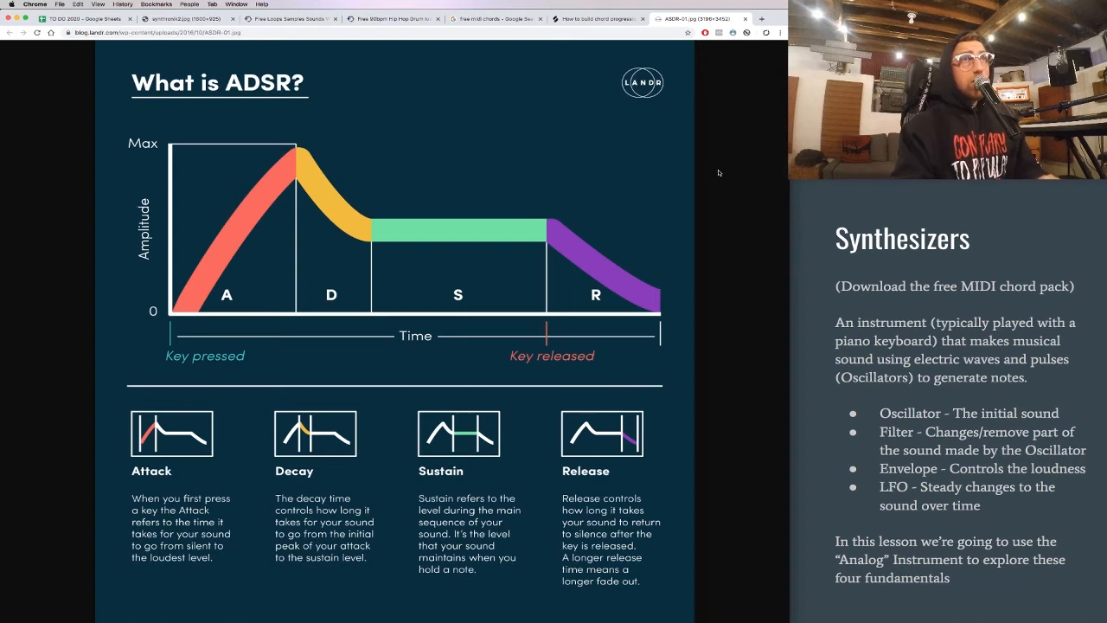
# Step: Switch to Ableton Live and load the Analog instrument onto the 3 MIDI track
pyautogui.press('super+Tab')
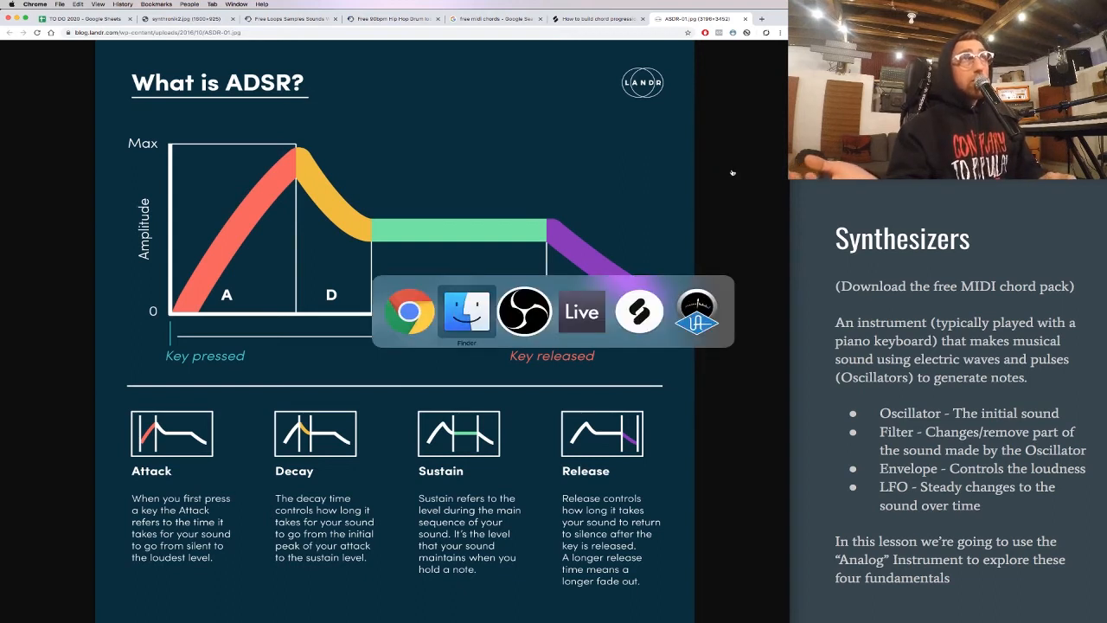
pyautogui.press('super+Tab')
pyautogui.press('super+Tab')
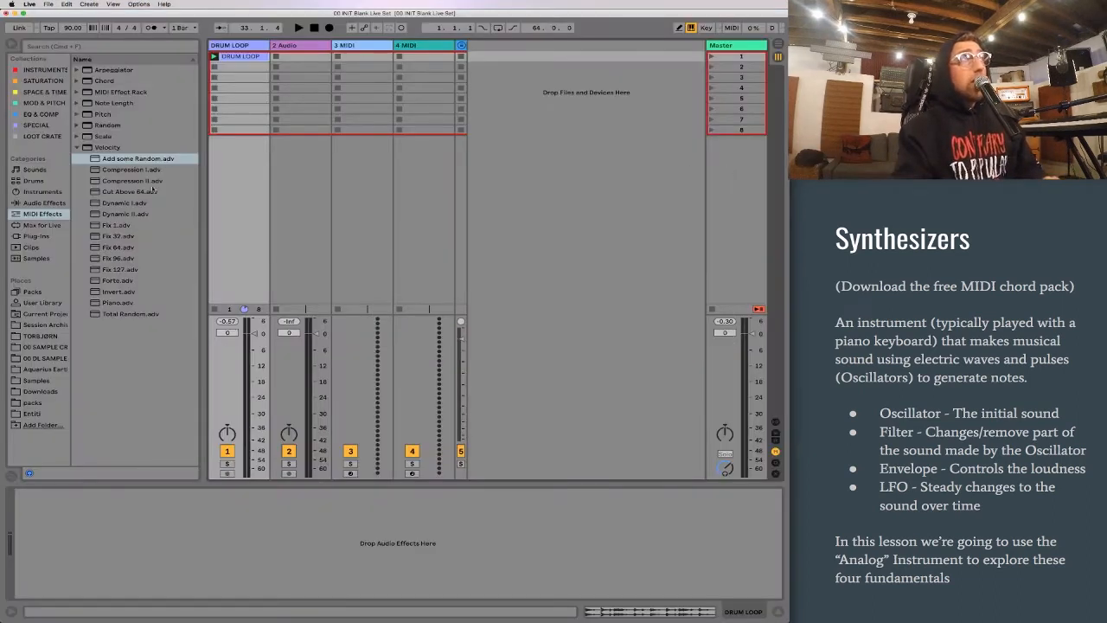
pyautogui.click(40, 203)
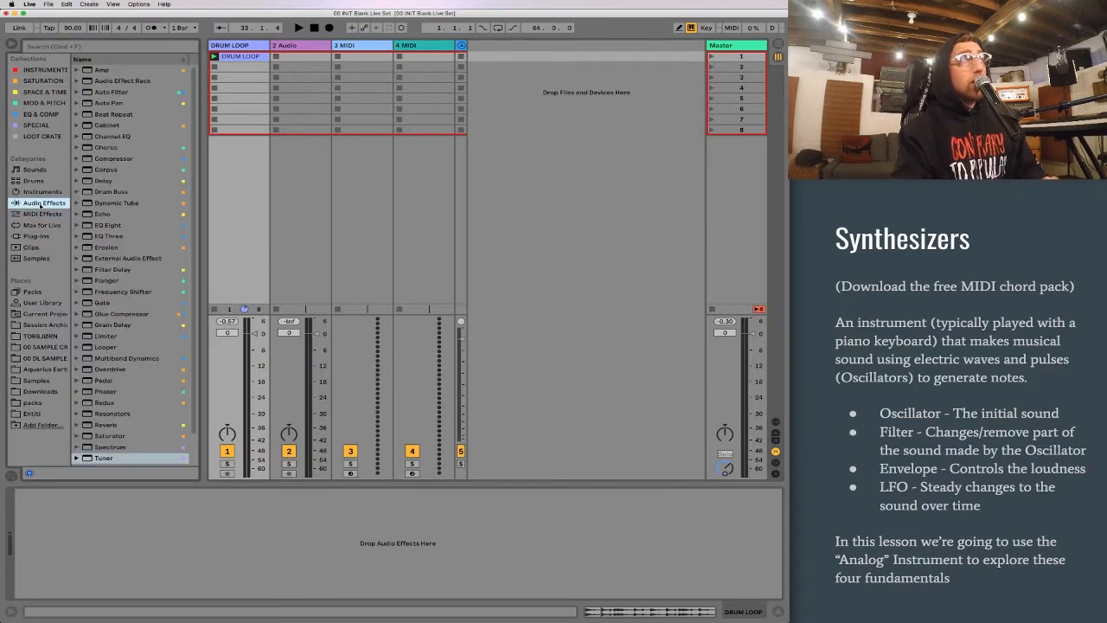
pyautogui.click(40, 191)
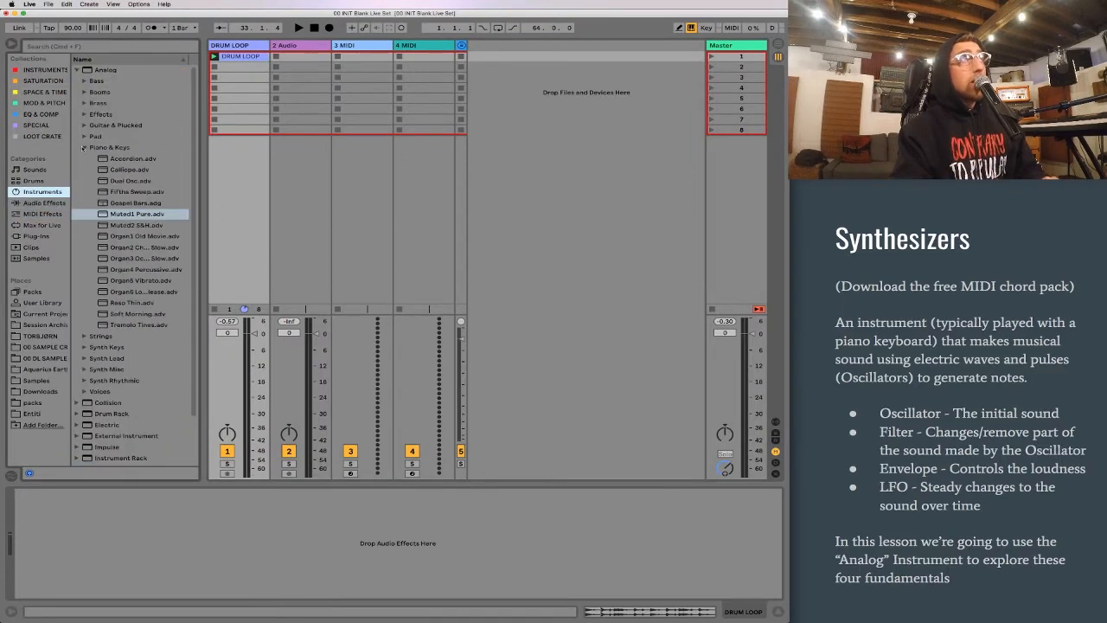
pyautogui.click(83, 148)
pyautogui.click(99, 70)
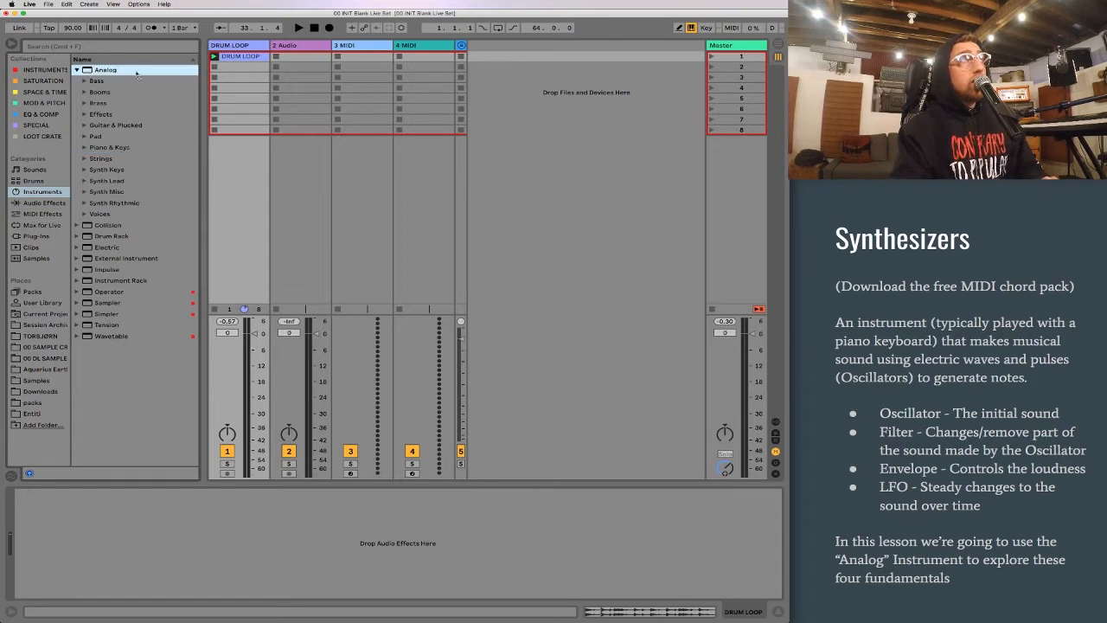
pyautogui.moveTo(396, 74); pyautogui.dragTo(367, 64)
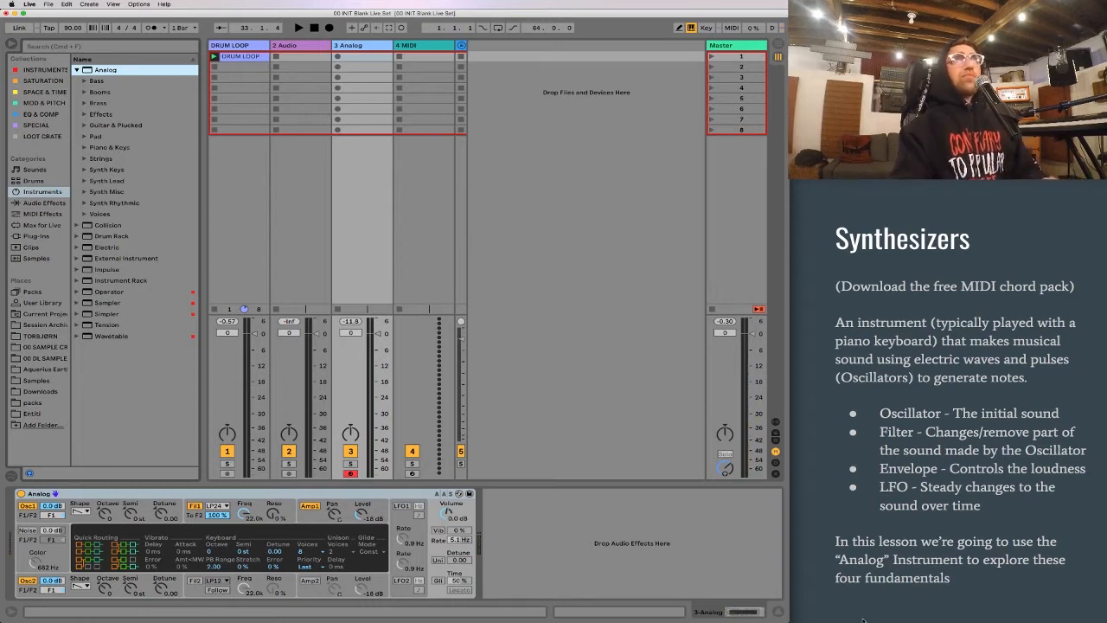
# Step: Audition Analog's Oscillator 1 with the sine, sawtooth, rectangle and noise shapes in turn
pyautogui.click(27, 516)
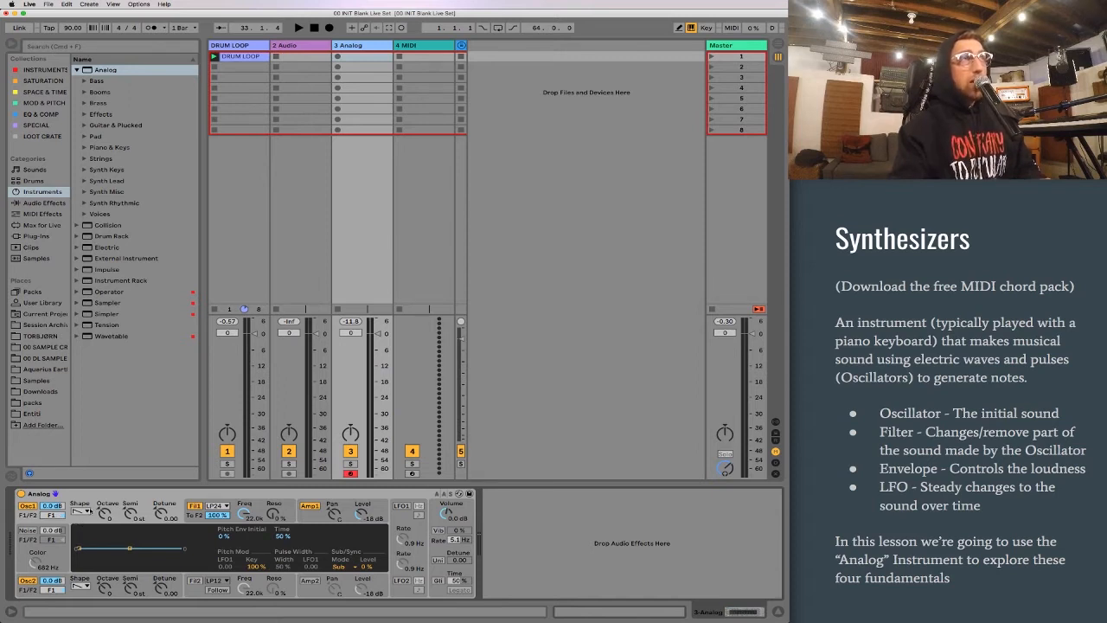
pyautogui.click(78, 512)
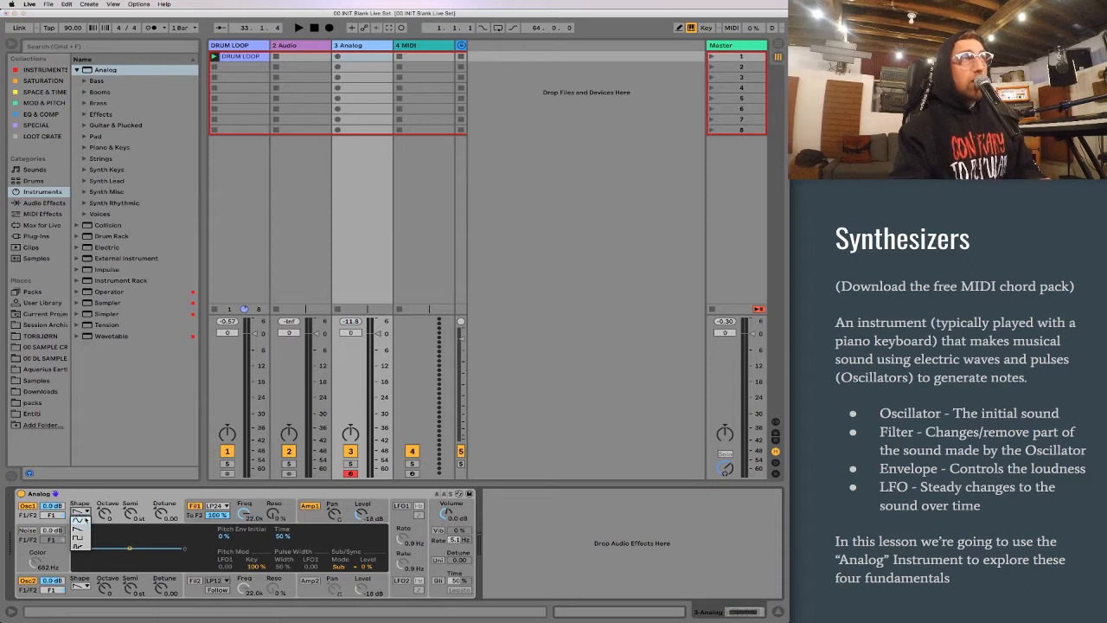
pyautogui.click(84, 521)
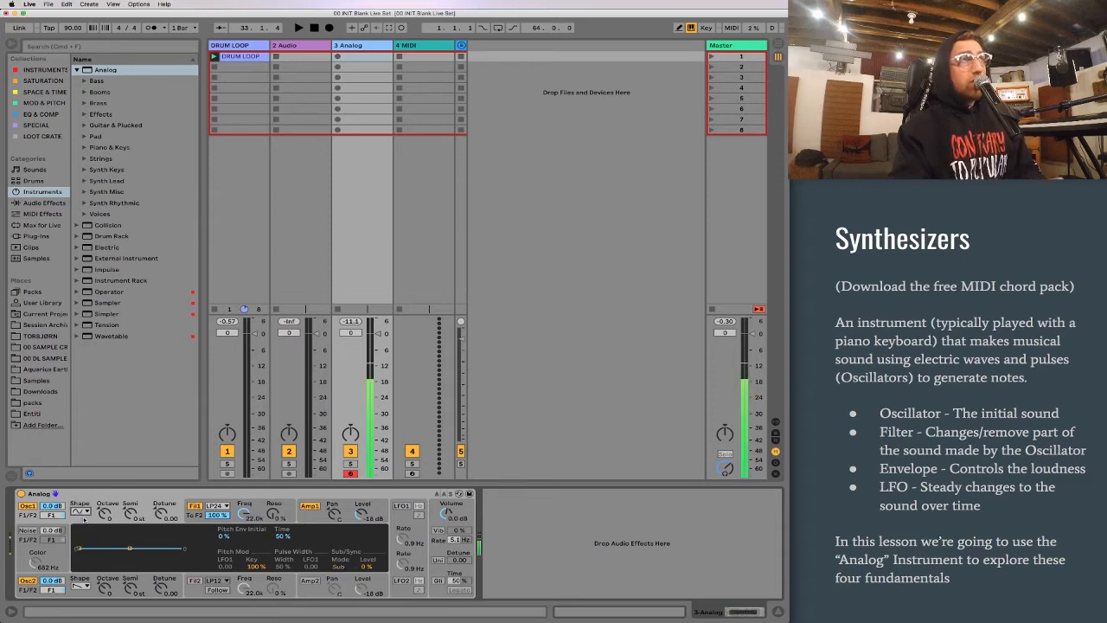
pyautogui.click(81, 513)
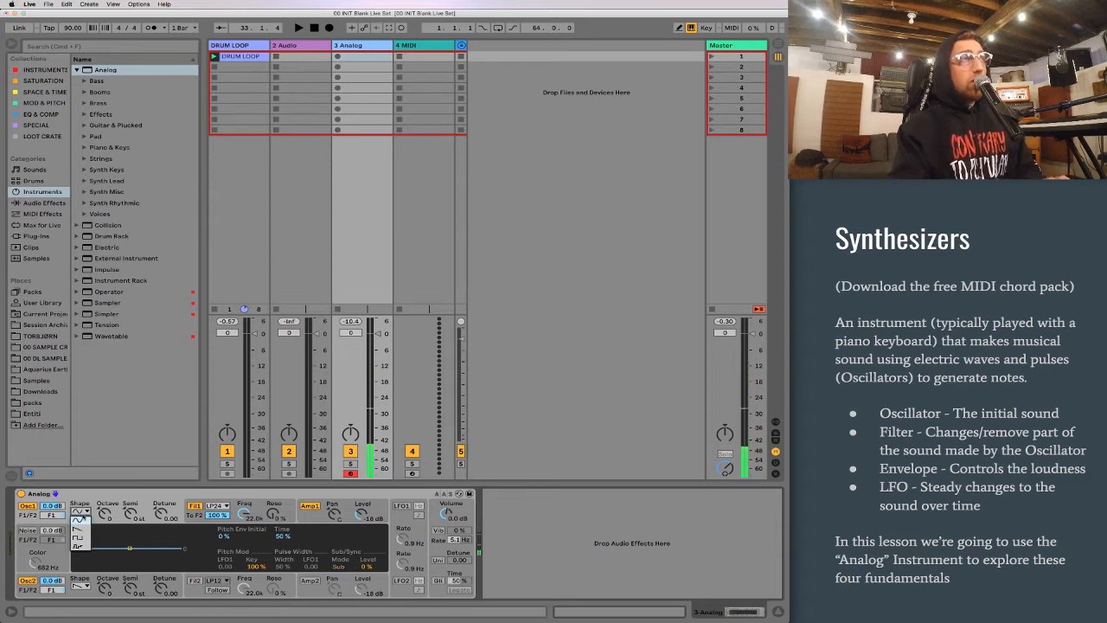
pyautogui.click(79, 529)
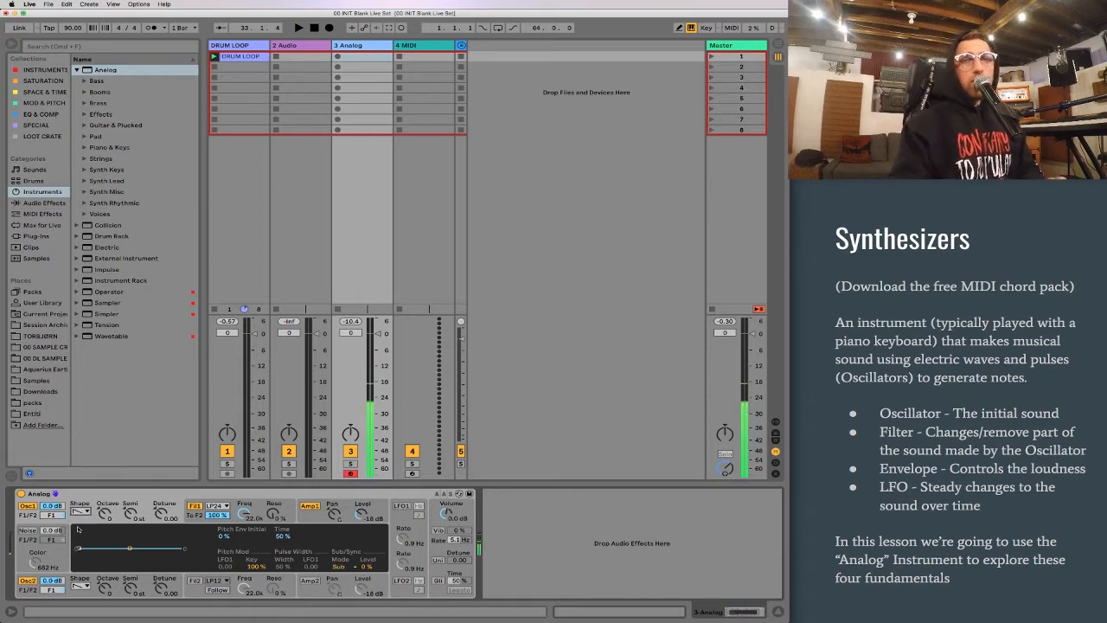
pyautogui.click(80, 513)
pyautogui.click(79, 537)
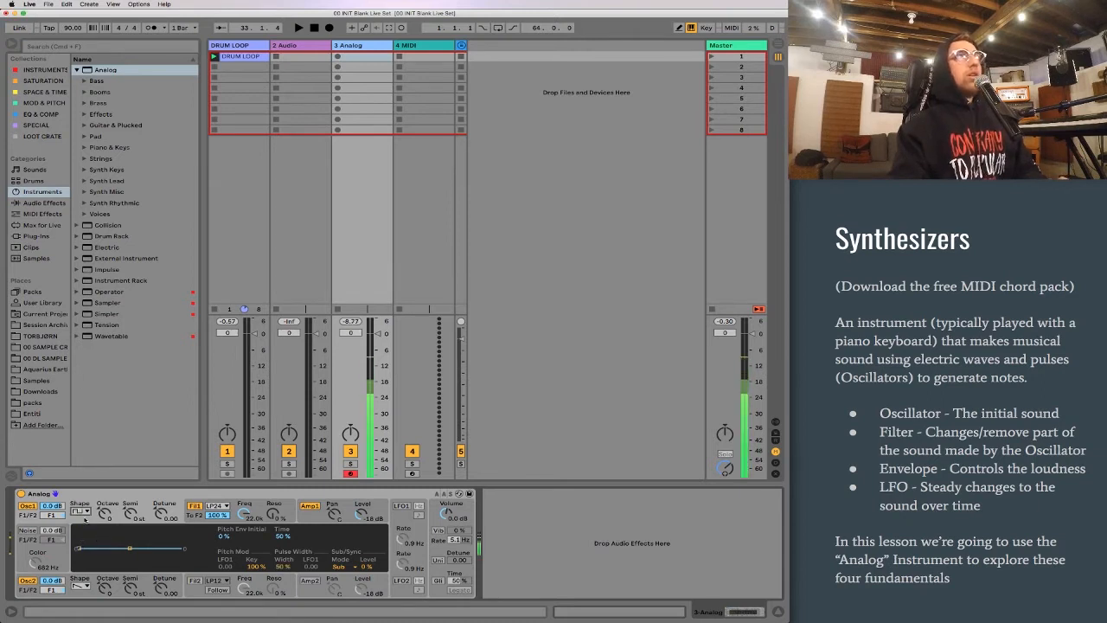
pyautogui.click(81, 512)
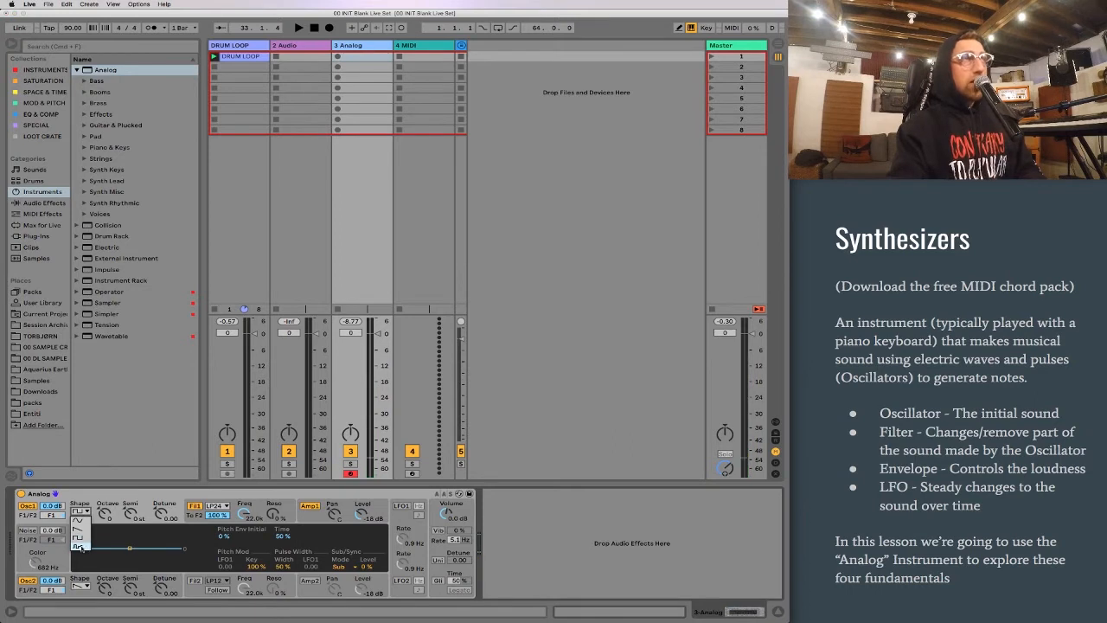
pyautogui.click(78, 547)
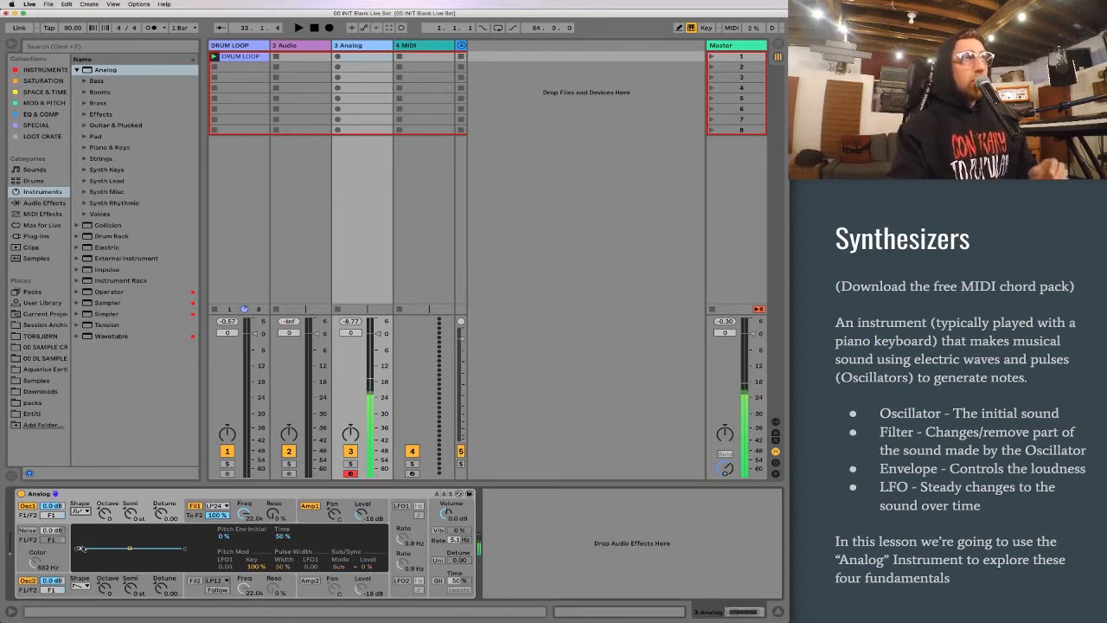
# Step: Change Oscillator 1's shape to sine once more and settle on the sawtooth shape
pyautogui.click(80, 511)
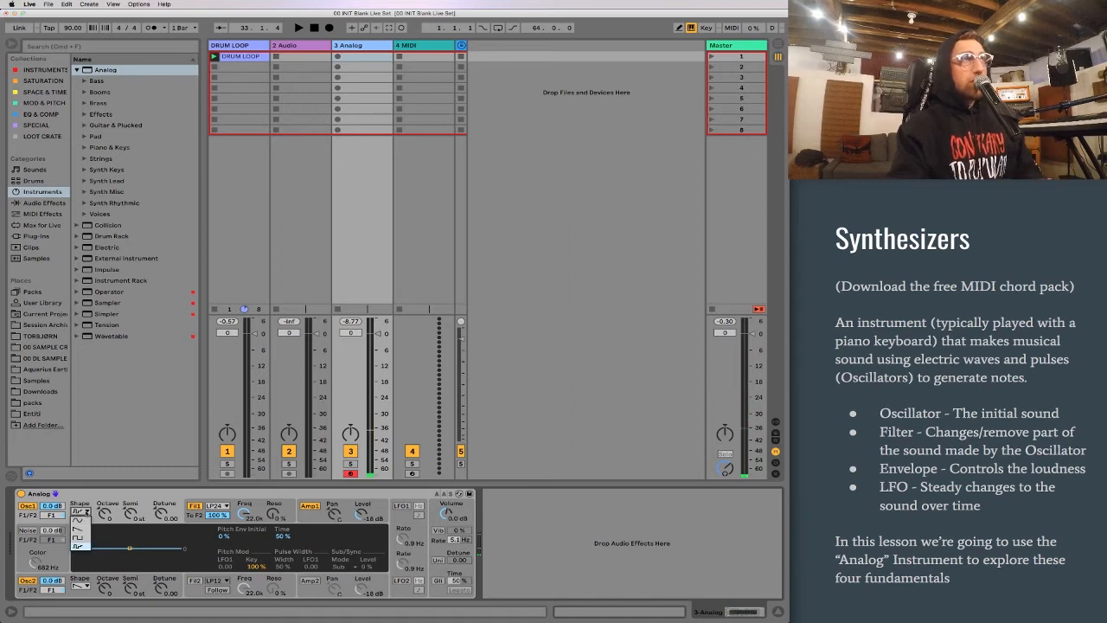
pyautogui.click(84, 518)
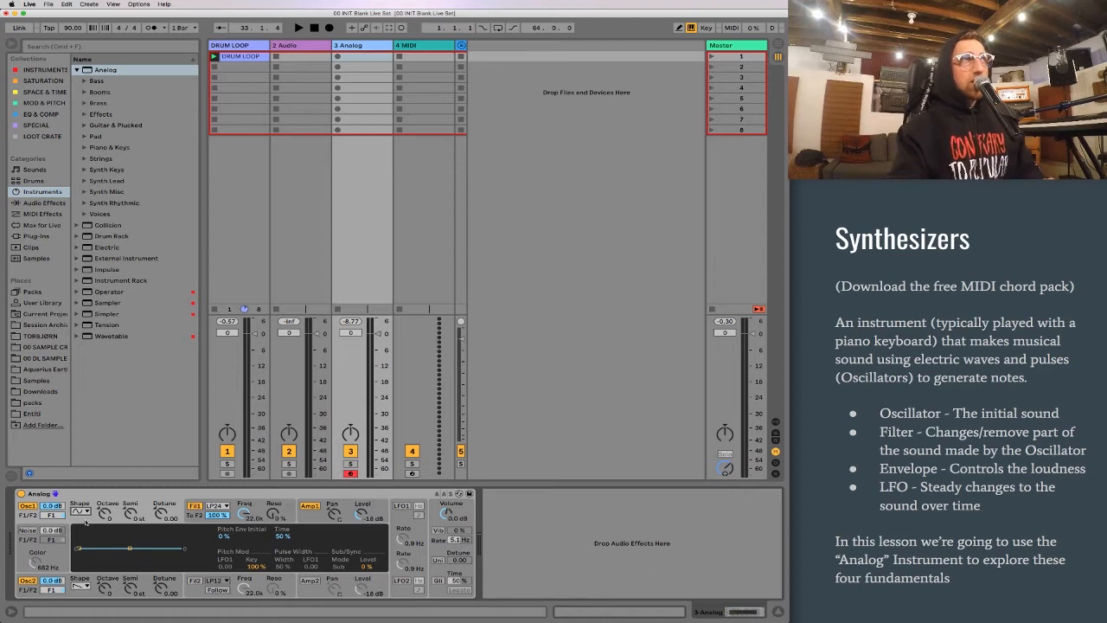
pyautogui.click(80, 511)
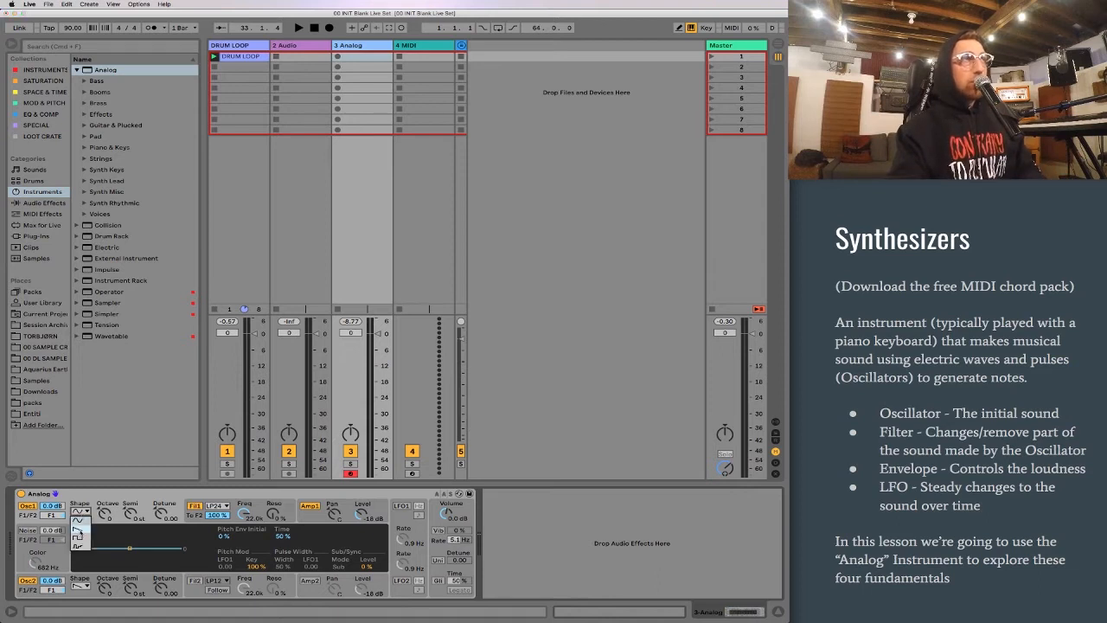
pyautogui.click(79, 533)
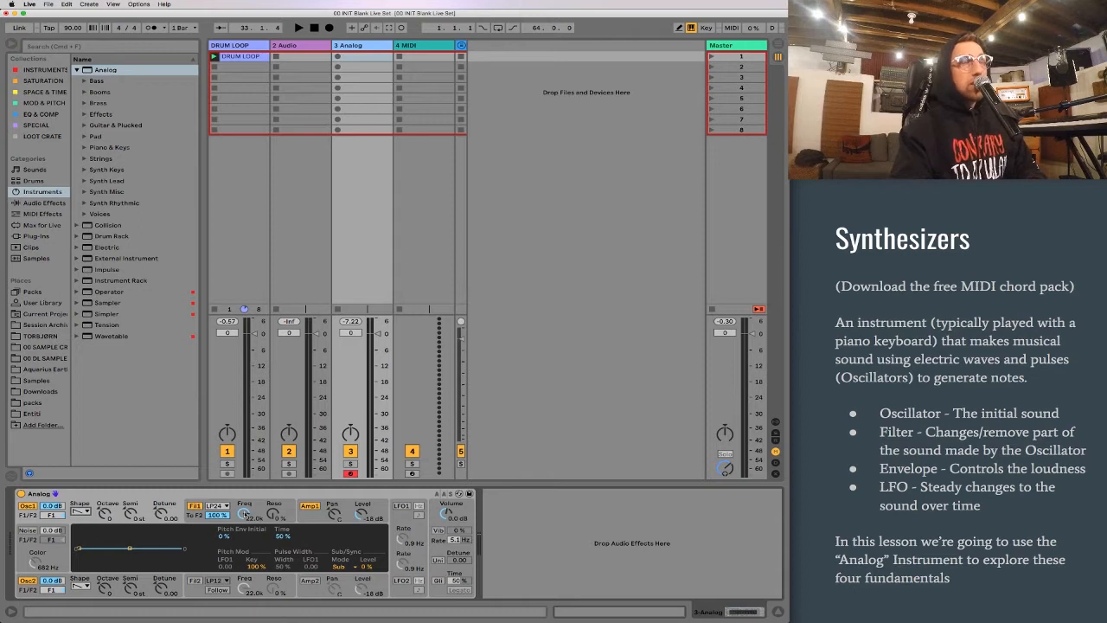
# Step: Sweep Filter 1's frequency down and back up, leaving it at about 3.2 kHz
pyautogui.moveTo(244, 514); pyautogui.dragTo(244, 571)
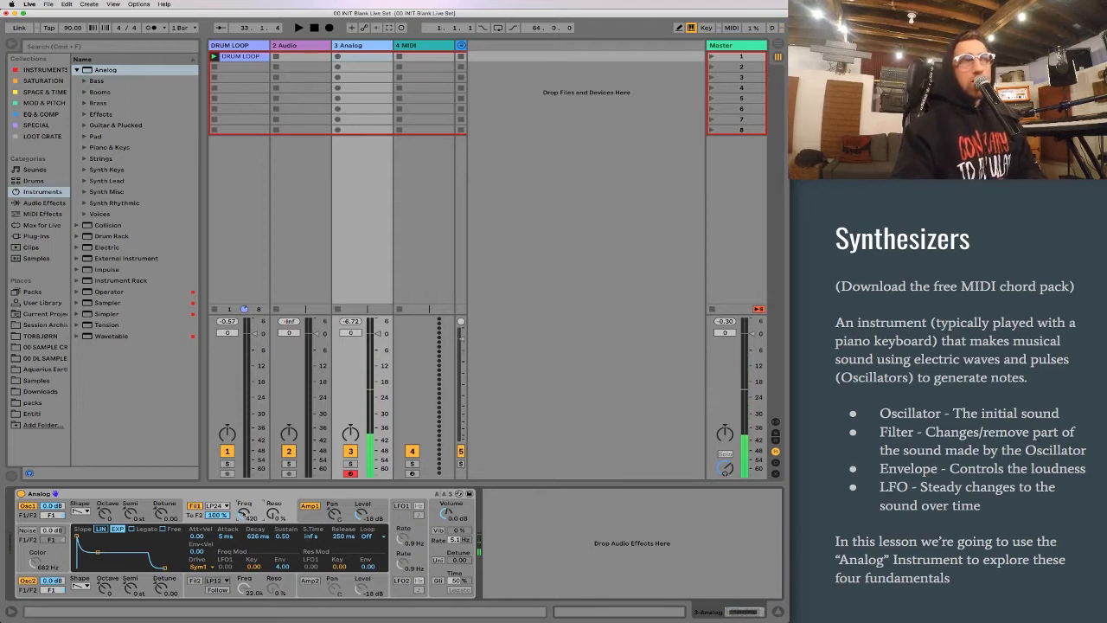
pyautogui.moveTo(244, 513); pyautogui.dragTo(244, 479)
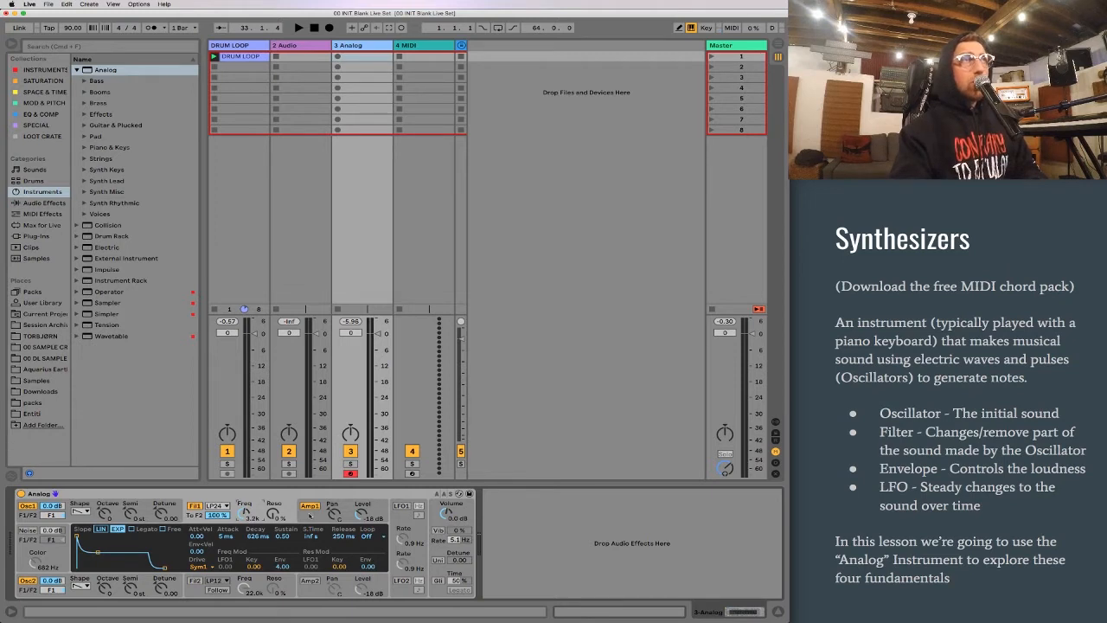
# Step: Show the Amp 1 envelope and raise its attack time to about 919 ms
pyautogui.click(310, 514)
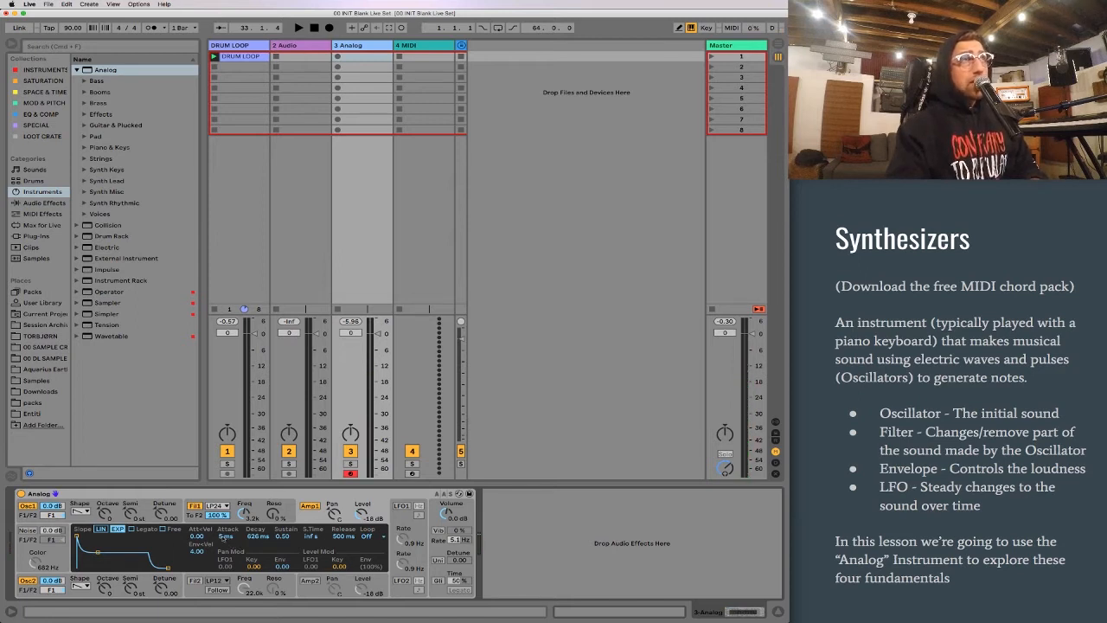
pyautogui.moveTo(227, 536); pyautogui.dragTo(227, 496)
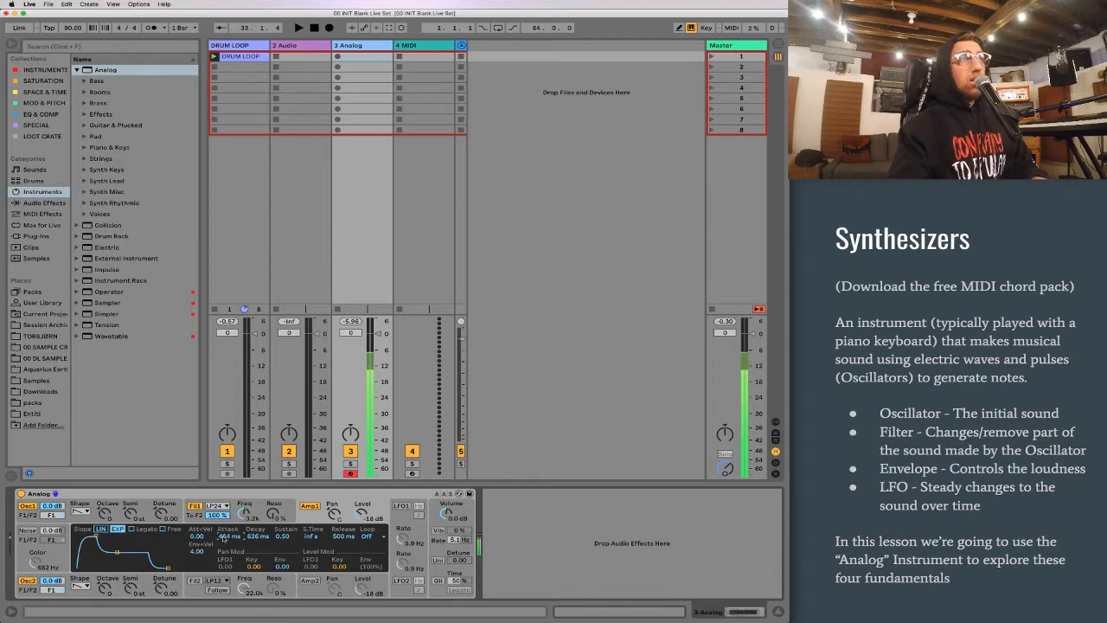
pyautogui.moveTo(232, 538); pyautogui.dragTo(232, 528)
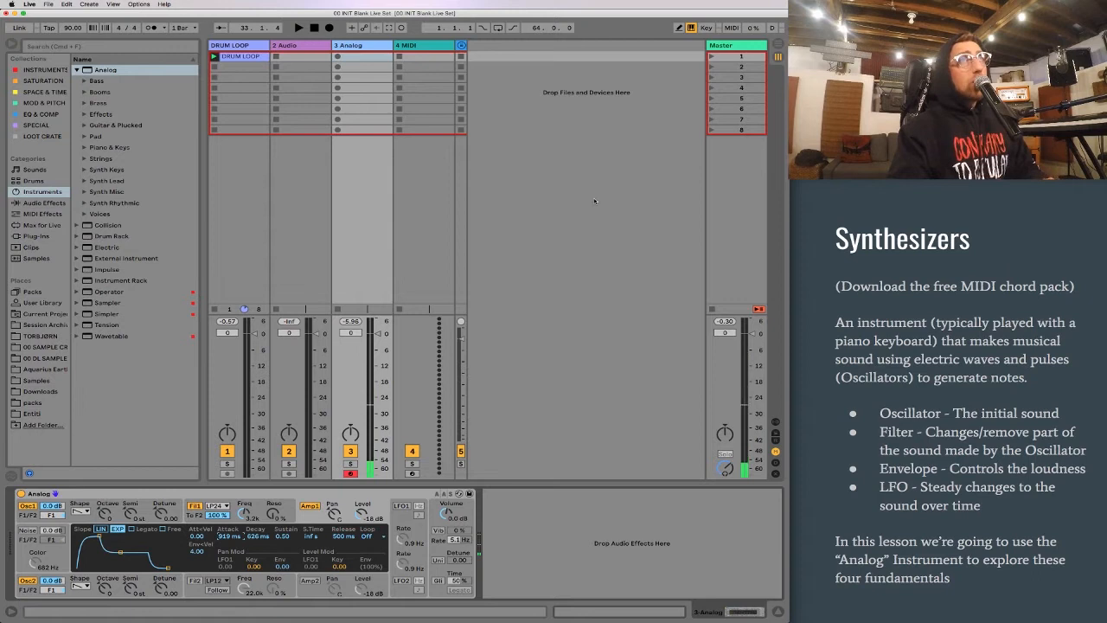
# Step: Switch to Chrome and examine the attack, decay, sustain and release stages in the ADSR diagram
pyautogui.press('super+Tab')
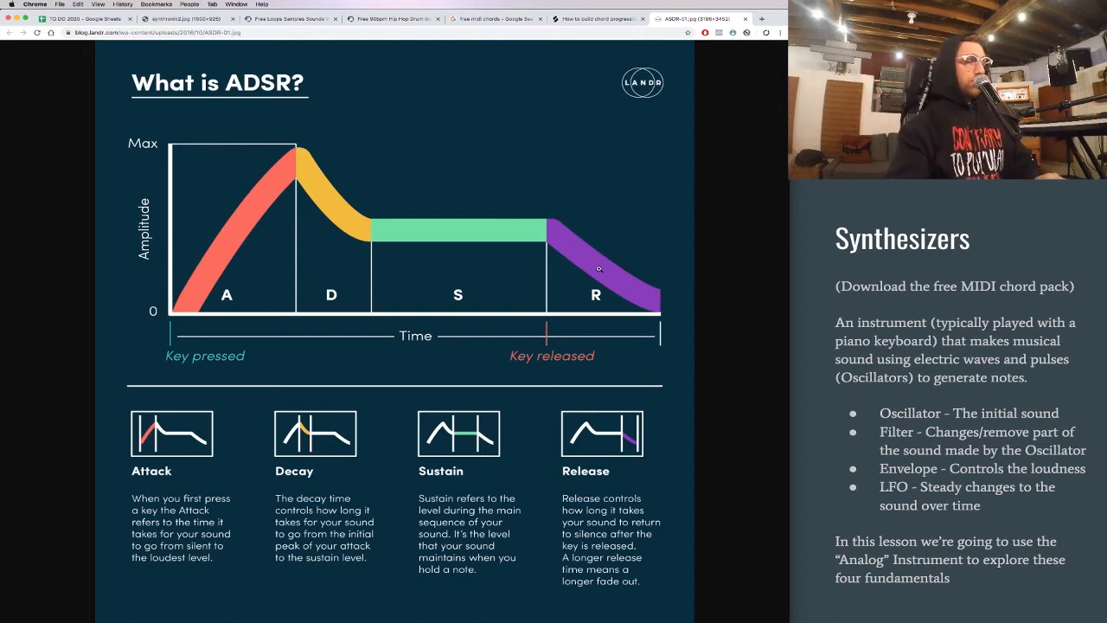
# Step: Switch back to Live and set the Amp 1 envelope's attack to 5 ms, sustain to 0.00 and decay to 142 ms
pyautogui.press('super+Tab')
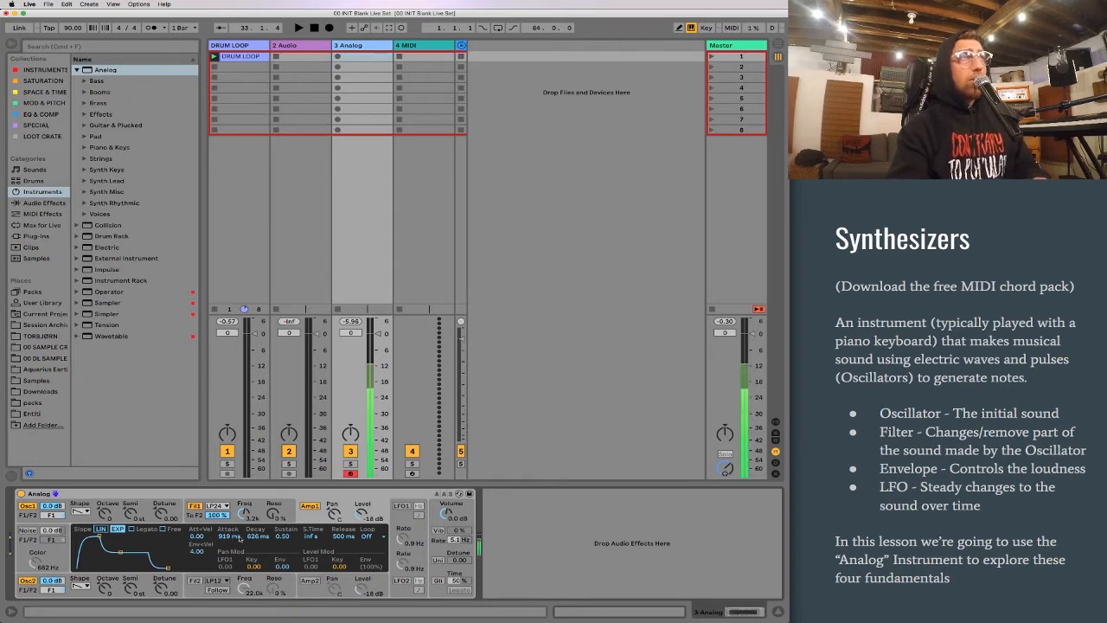
pyautogui.moveTo(234, 541); pyautogui.dragTo(234, 575)
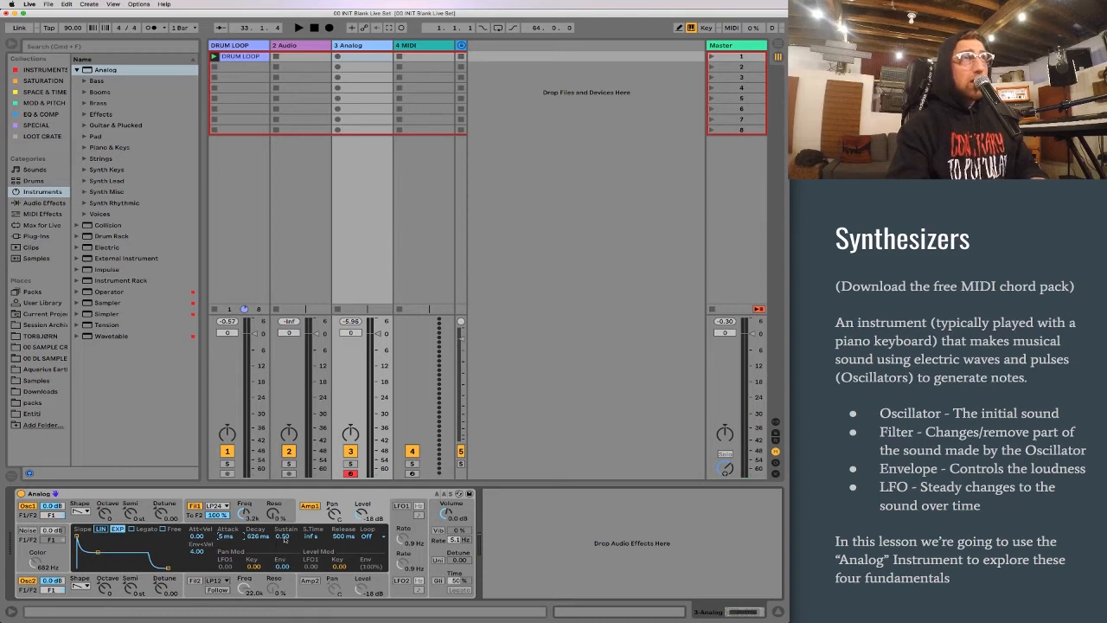
pyautogui.moveTo(284, 537)
pyautogui.mouseDown()
pyautogui.moveTo(283, 558)
pyautogui.moveTo(302, 536)
pyautogui.mouseUp()
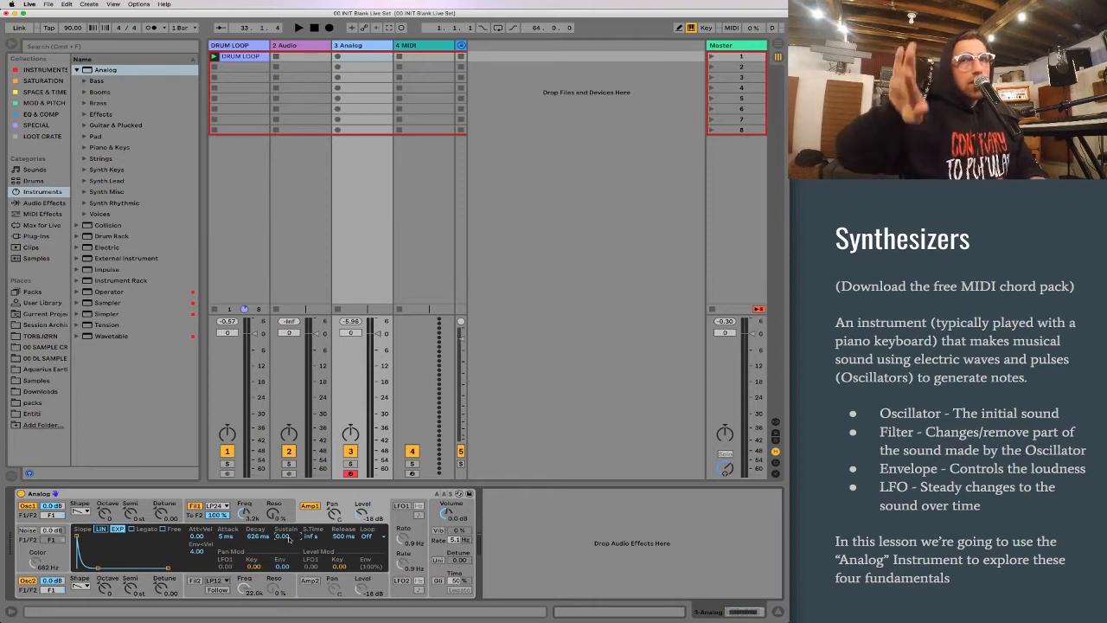
pyautogui.moveTo(250, 537); pyautogui.dragTo(260, 539)
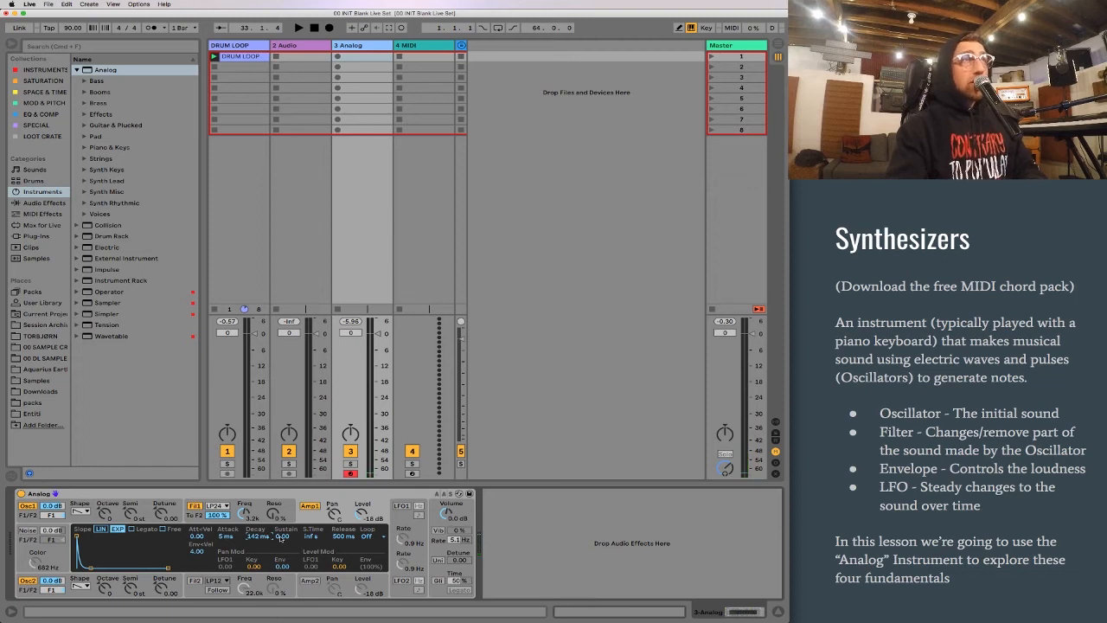
# Step: Set the Amp 1 envelope's sustain to 0.20 and its release to 3.83 s
pyautogui.moveTo(285, 540)
pyautogui.mouseDown()
pyautogui.moveTo(285, 502)
pyautogui.moveTo(286, 538)
pyautogui.mouseUp()
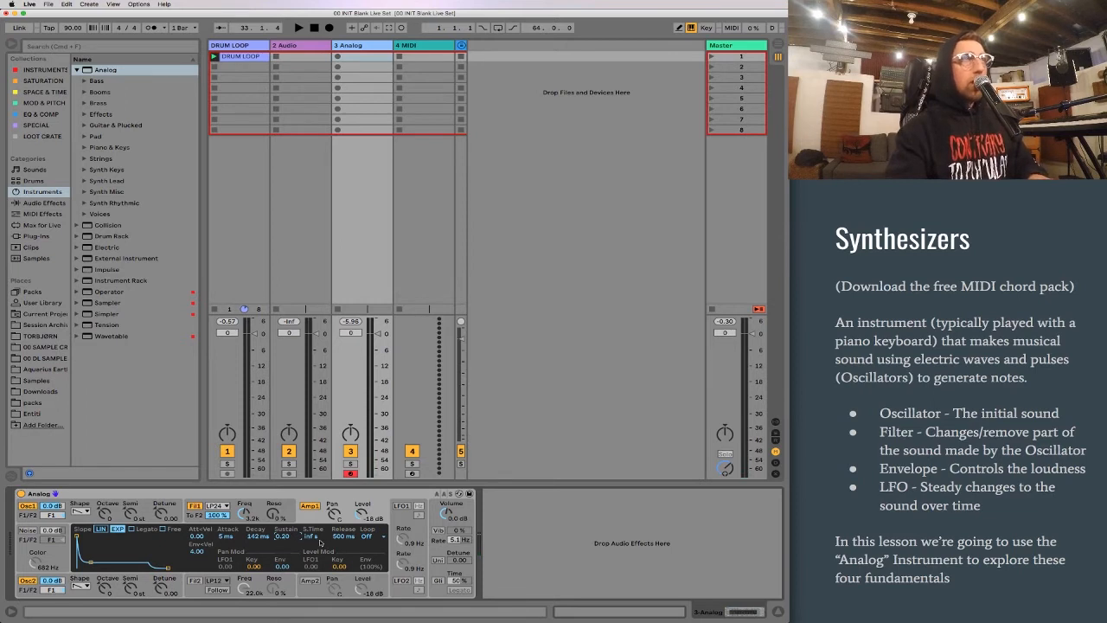
pyautogui.moveTo(345, 536); pyautogui.dragTo(344, 510)
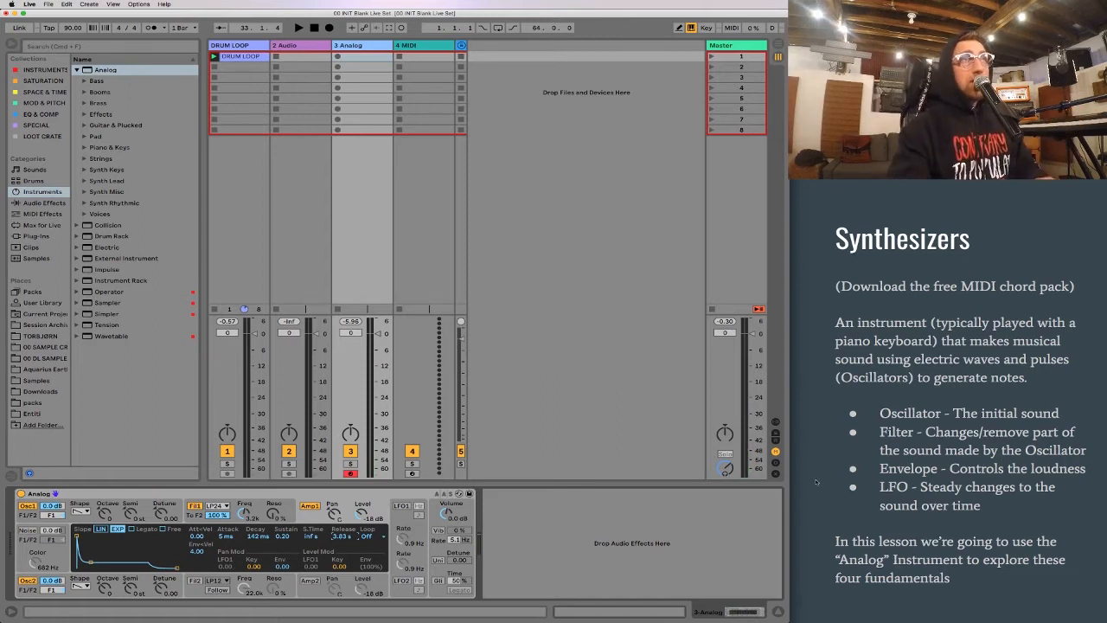
pyautogui.press('super+Tab')
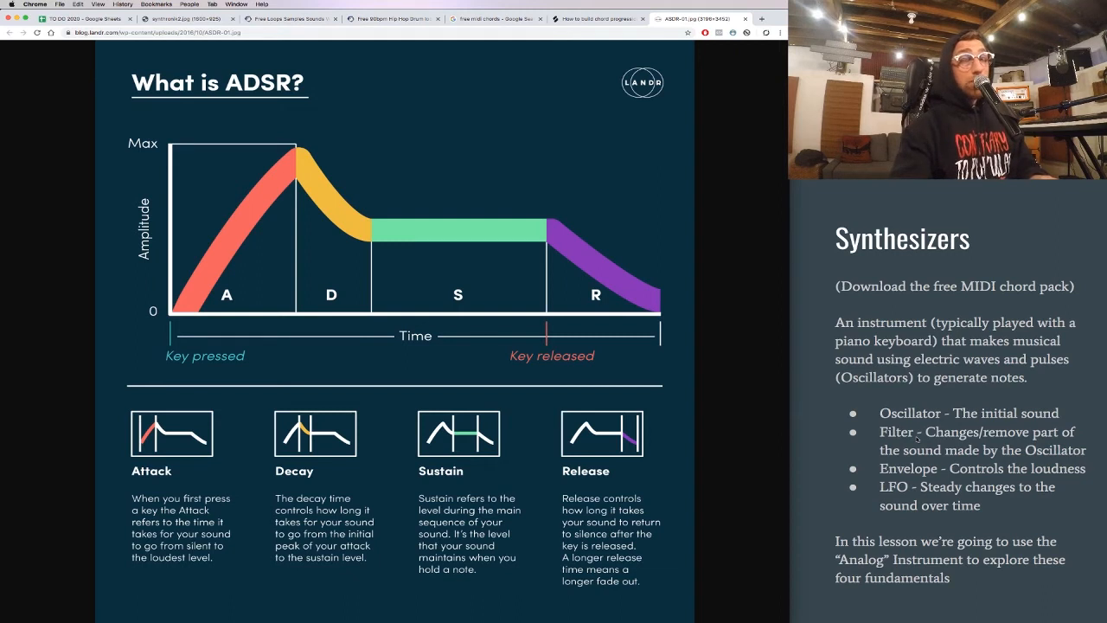
pyautogui.press('super+Tab')
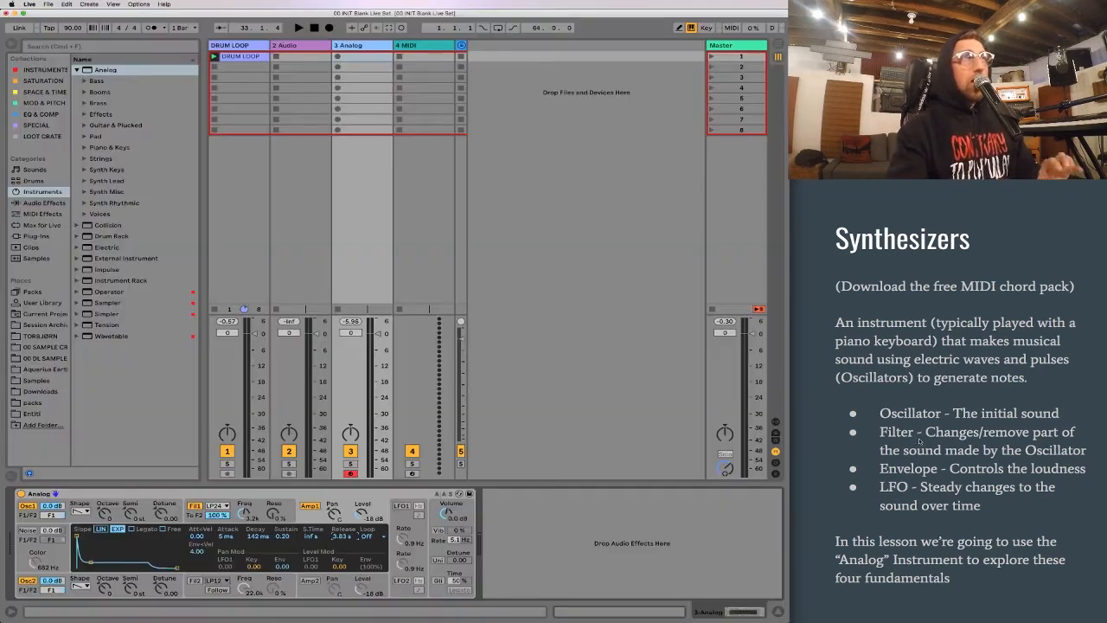
# Step: Turn on LFO 1 and try its modulation of Filter 1's frequency, leaving the amount at 0.00
pyautogui.click(402, 506)
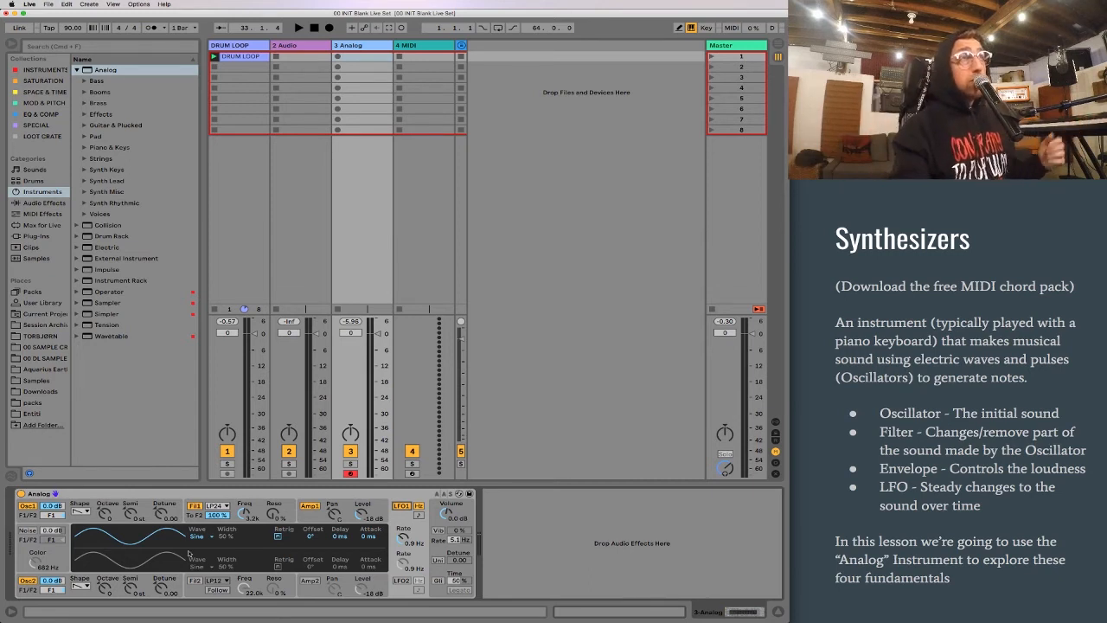
pyautogui.click(245, 514)
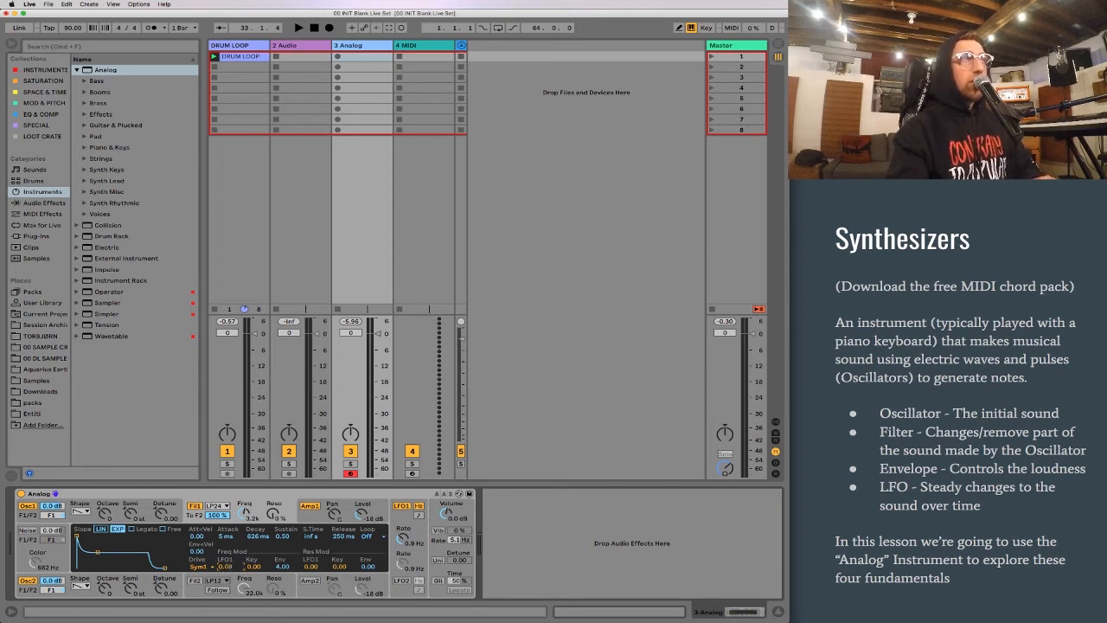
pyautogui.moveTo(228, 569); pyautogui.dragTo(227, 554)
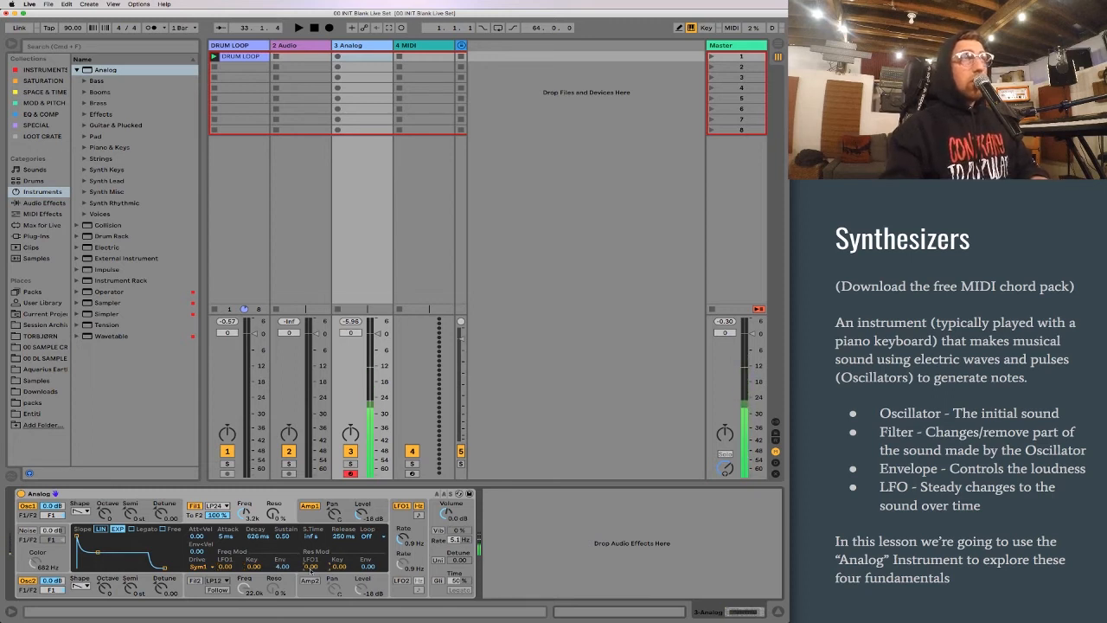
# Step: Try LFO 1 modulation at 1.00 on Amp 1's level and reset its pan modulation to 0.00
pyautogui.click(313, 518)
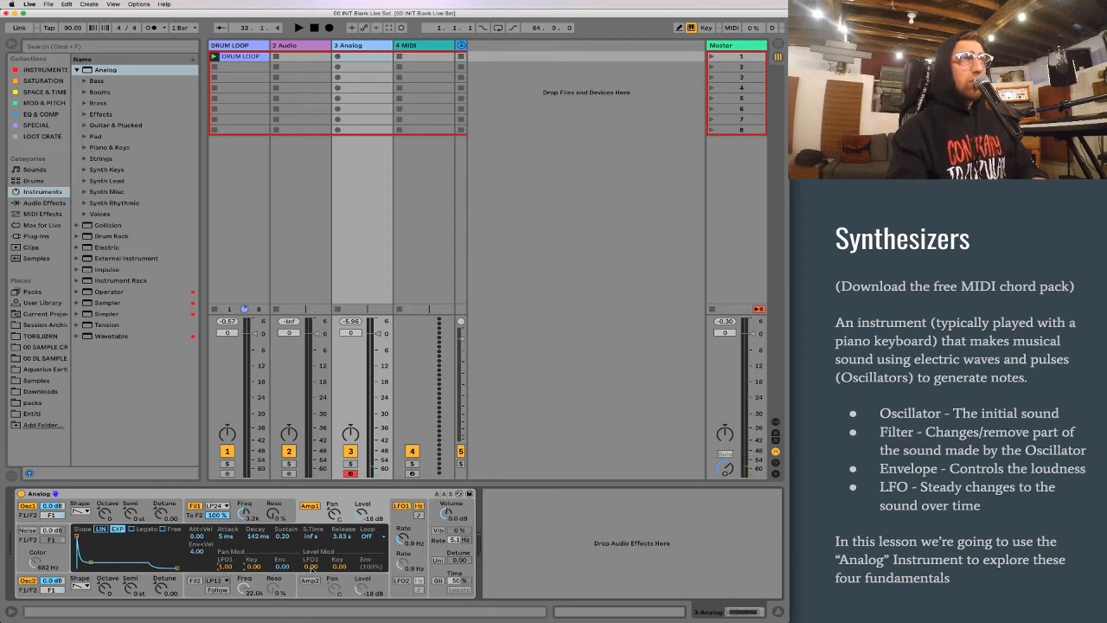
pyautogui.moveTo(310, 568); pyautogui.dragTo(311, 516)
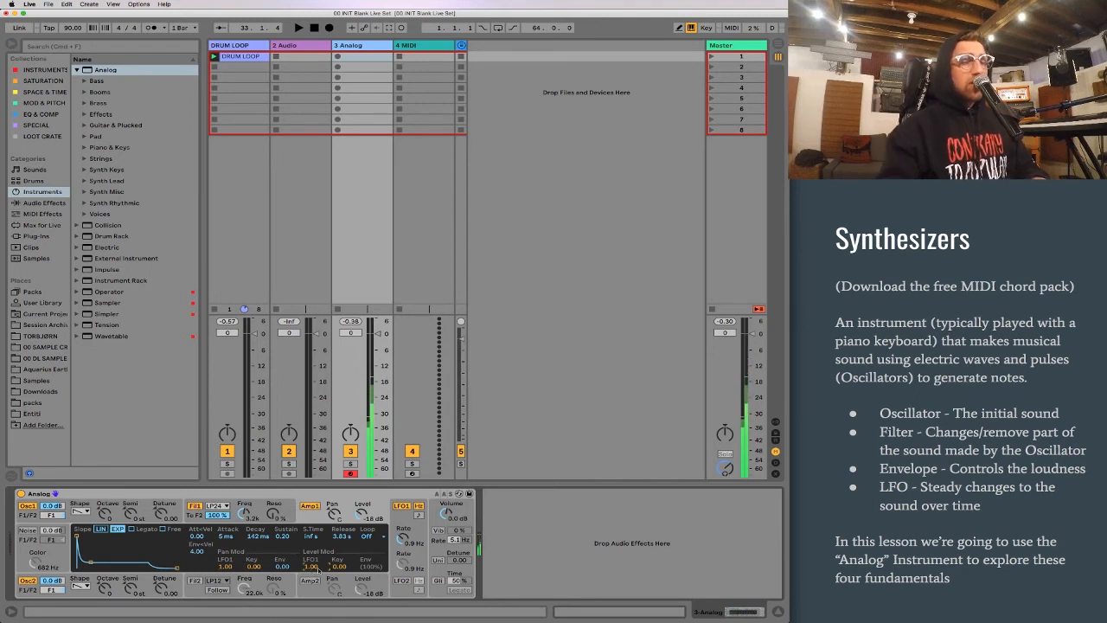
pyautogui.click(228, 568)
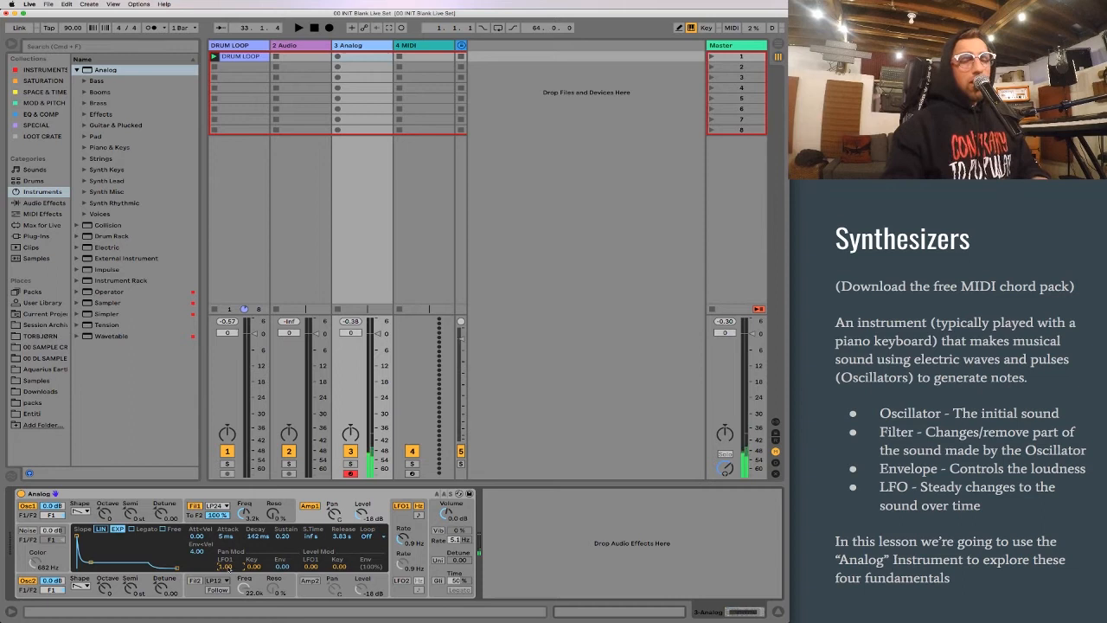
pyautogui.press('Delete')
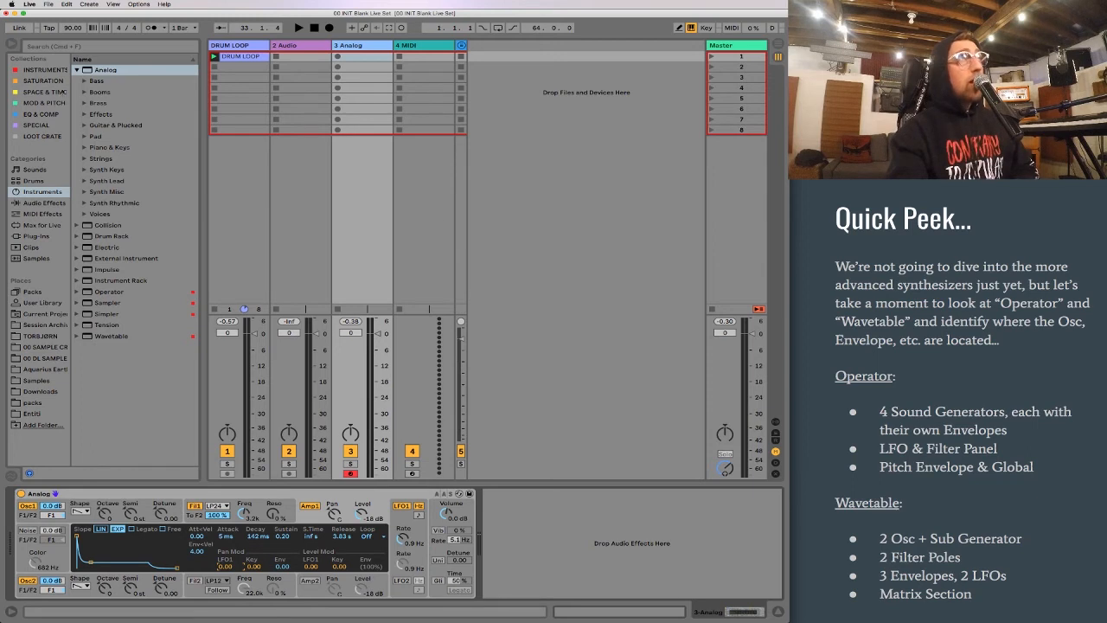
# Step: Collapse the Analog presets, replace Analog with Operator on track 3 and go through Operator's four oscillators
pyautogui.click(76, 70)
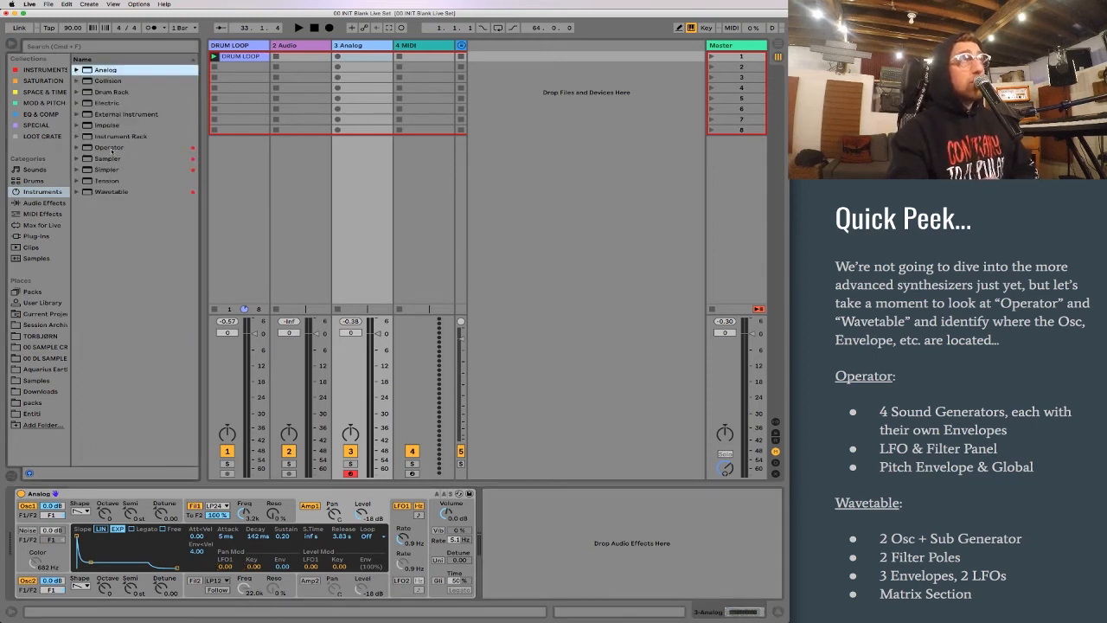
pyautogui.doubleClick(110, 148)
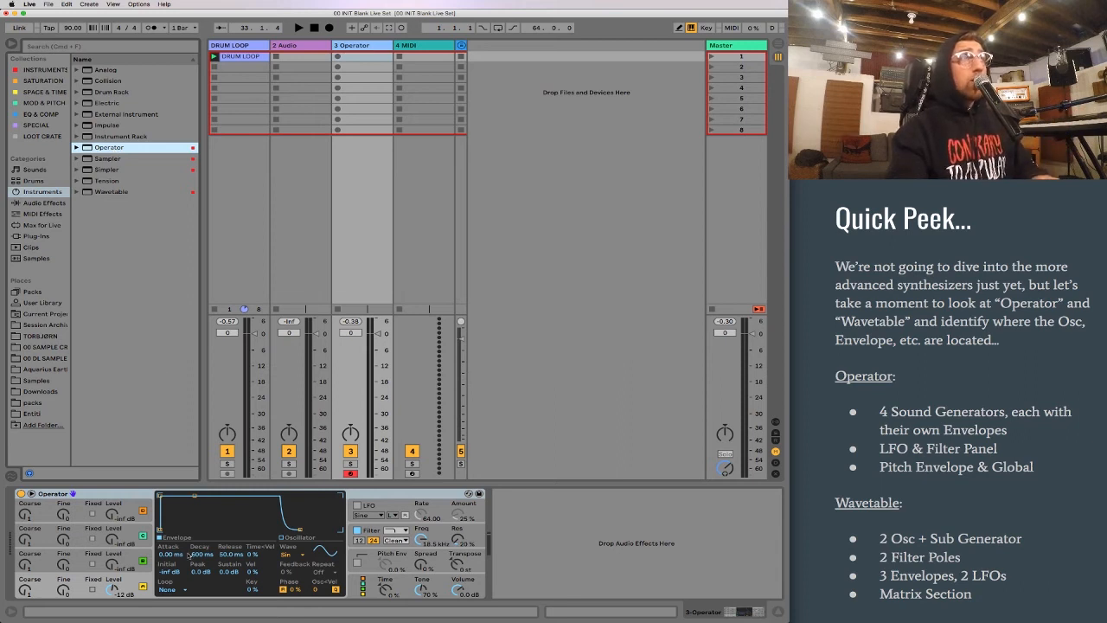
pyautogui.click(130, 559)
pyautogui.click(129, 534)
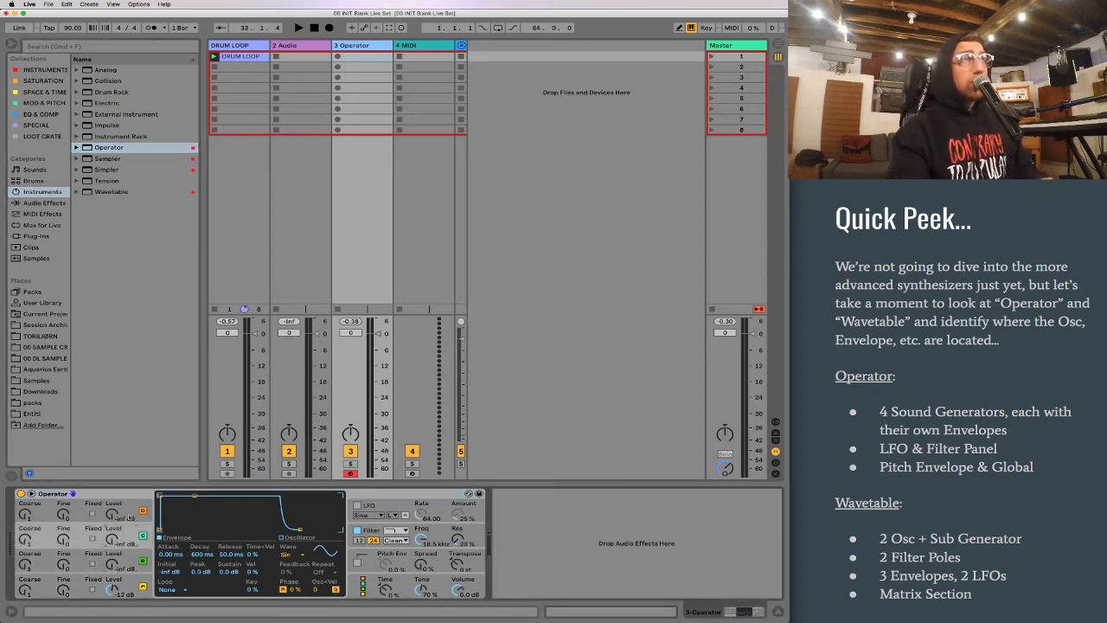
pyautogui.click(132, 514)
pyautogui.click(132, 535)
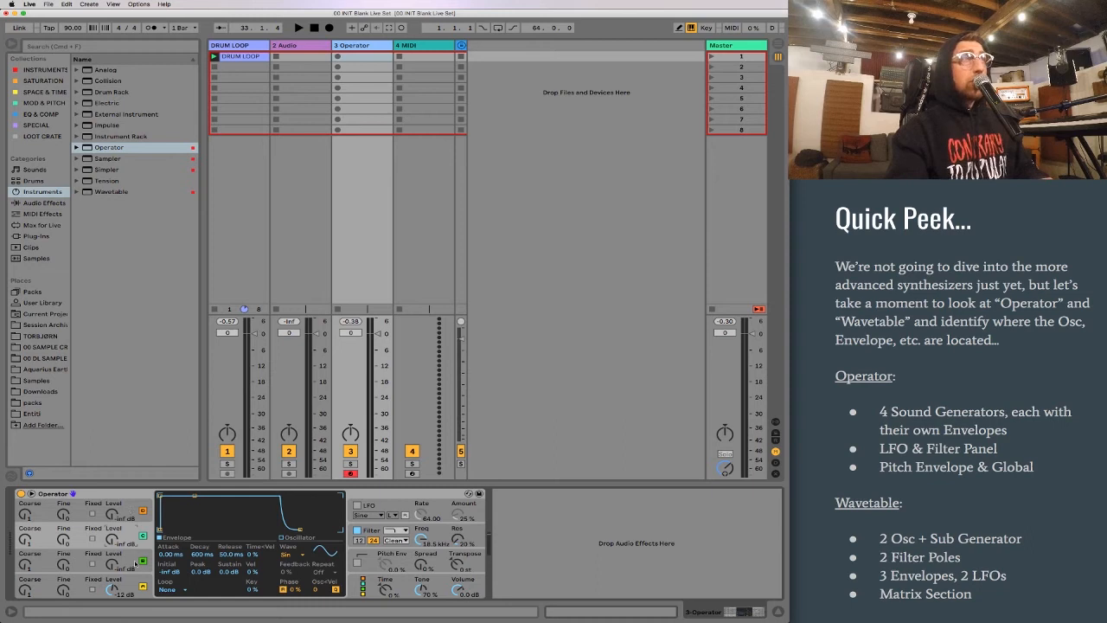
pyautogui.click(136, 563)
pyautogui.click(140, 587)
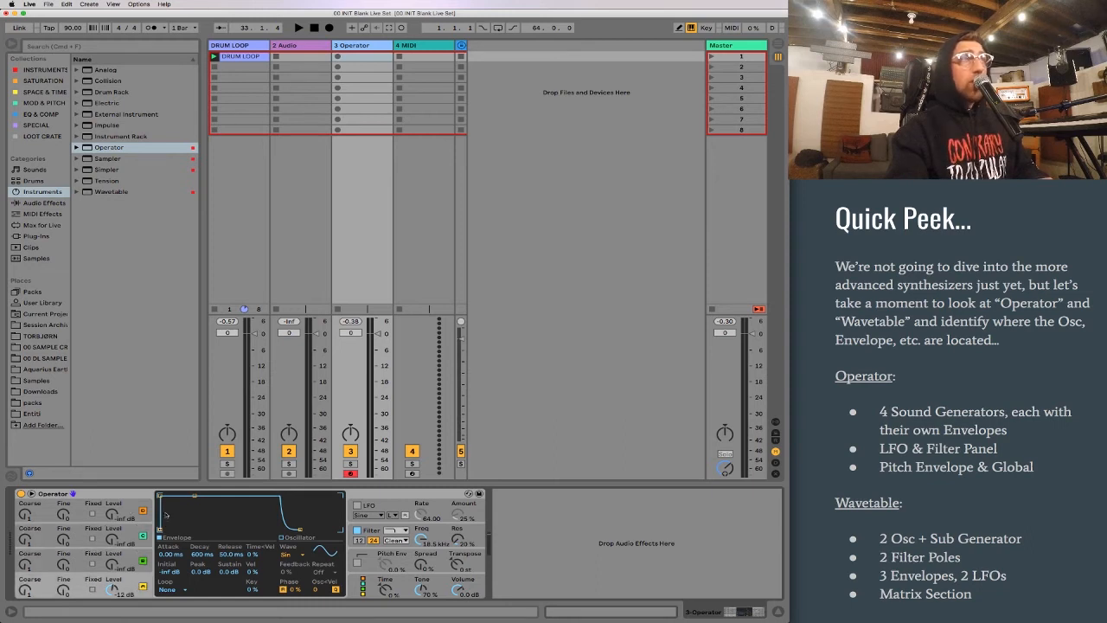
# Step: Set oscillator A's envelope attack to 23.0 ms, and oscillator C's decay to 120 ms with sustain at -25 dB
pyautogui.moveTo(160, 496); pyautogui.dragTo(186, 496)
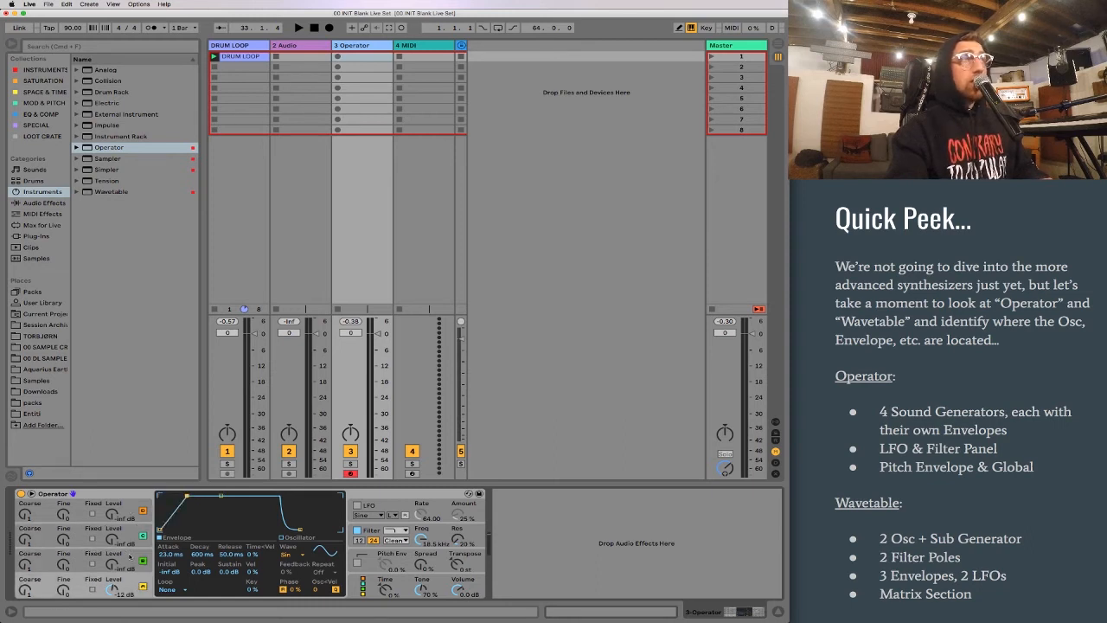
pyautogui.click(130, 558)
pyautogui.click(133, 534)
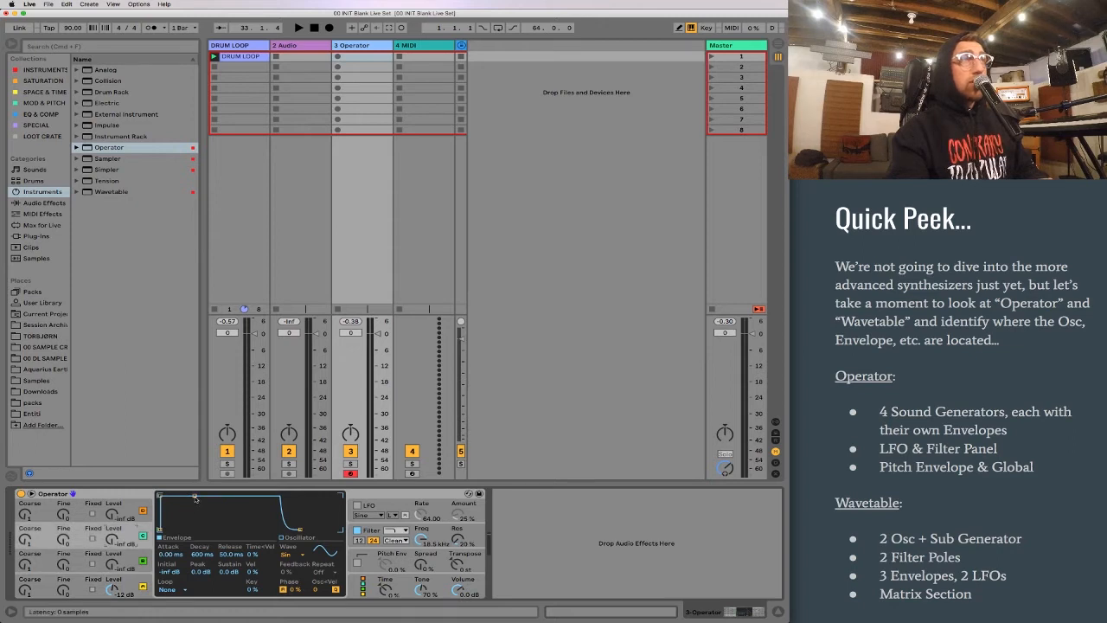
pyautogui.moveTo(196, 496); pyautogui.dragTo(185, 518)
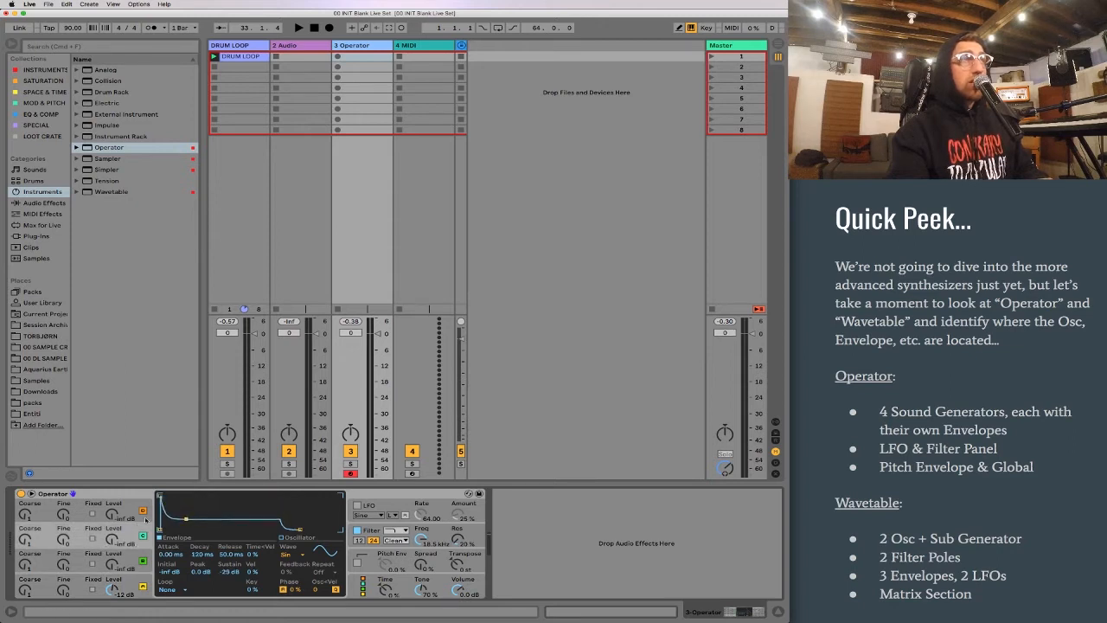
# Step: Compare the individual envelopes of oscillators D, C, B and A
pyautogui.click(134, 511)
pyautogui.click(133, 531)
pyautogui.click(132, 560)
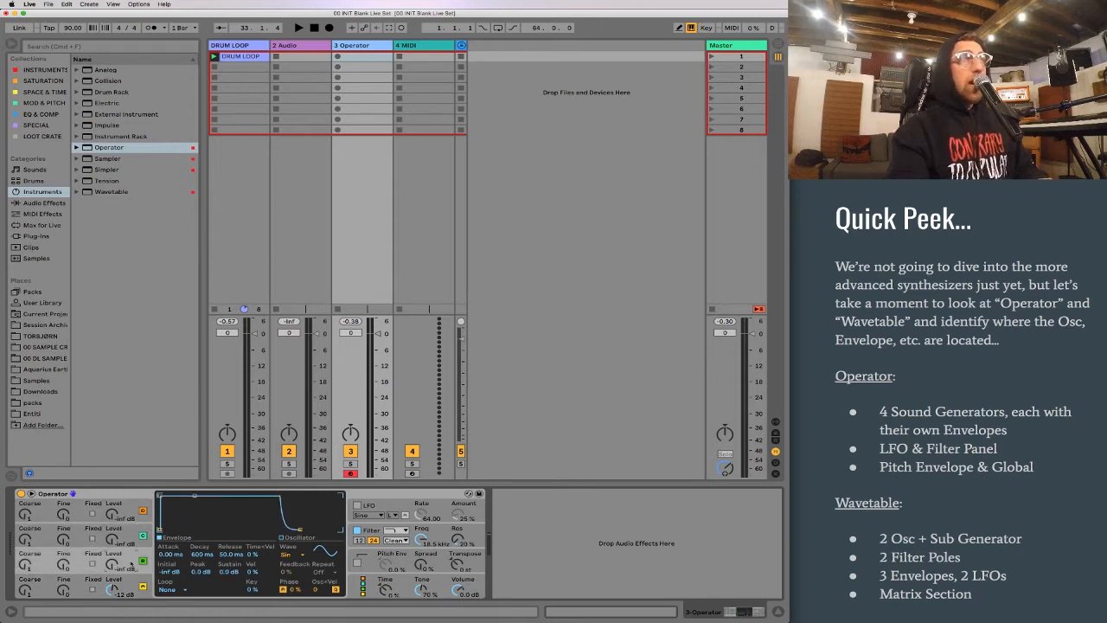
pyautogui.click(134, 580)
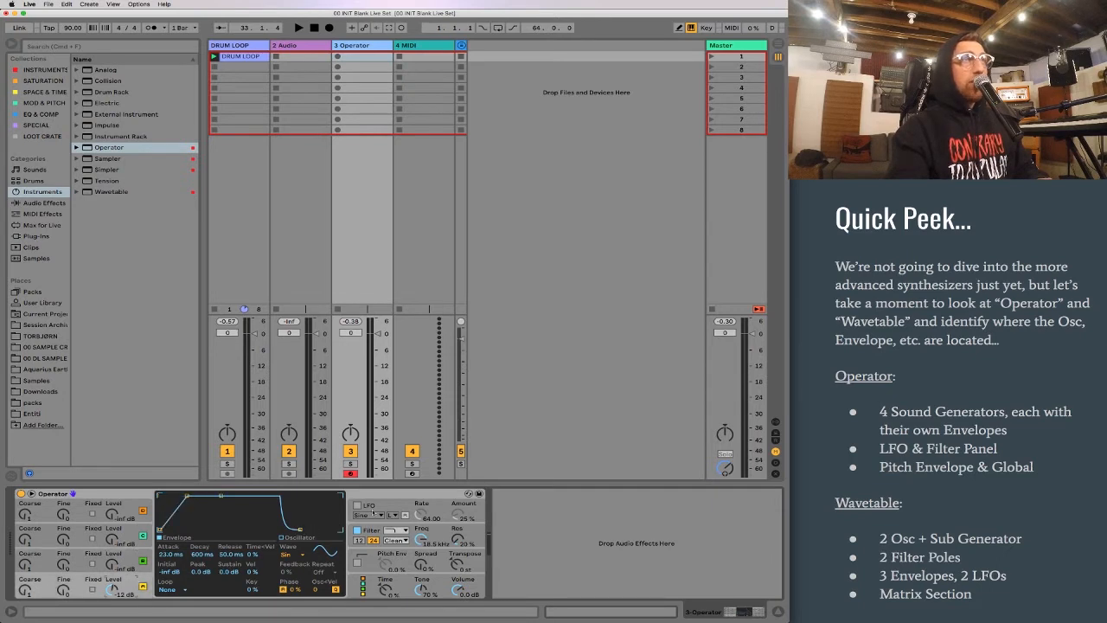
# Step: Turn on Operator's LFO and review its waveform choices, keeping Sine
pyautogui.click(371, 506)
pyautogui.click(358, 506)
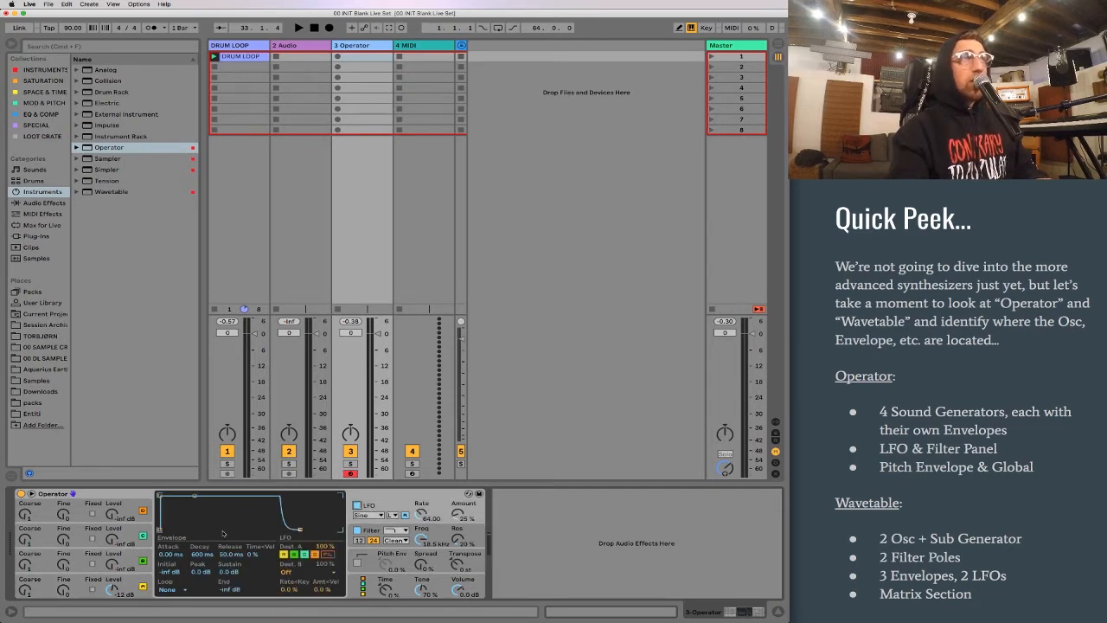
pyautogui.click(370, 518)
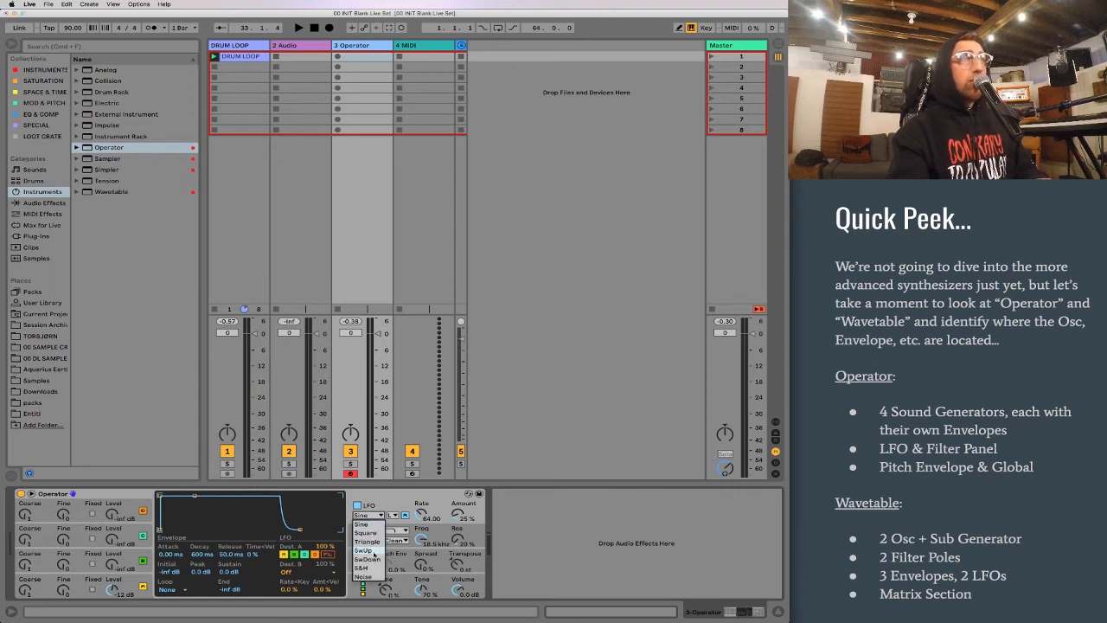
pyautogui.click(372, 507)
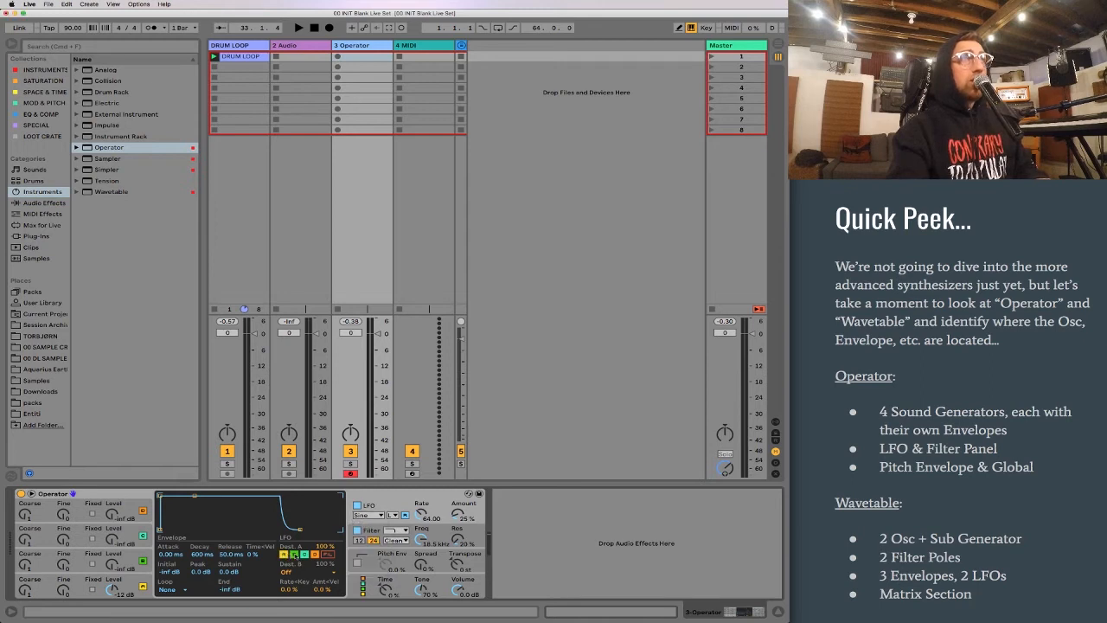
# Step: Reshape Operator's filter envelope with a slower attack, a 32.1 ms decay, a 93 % peak and a 28 % sustain
pyautogui.click(371, 540)
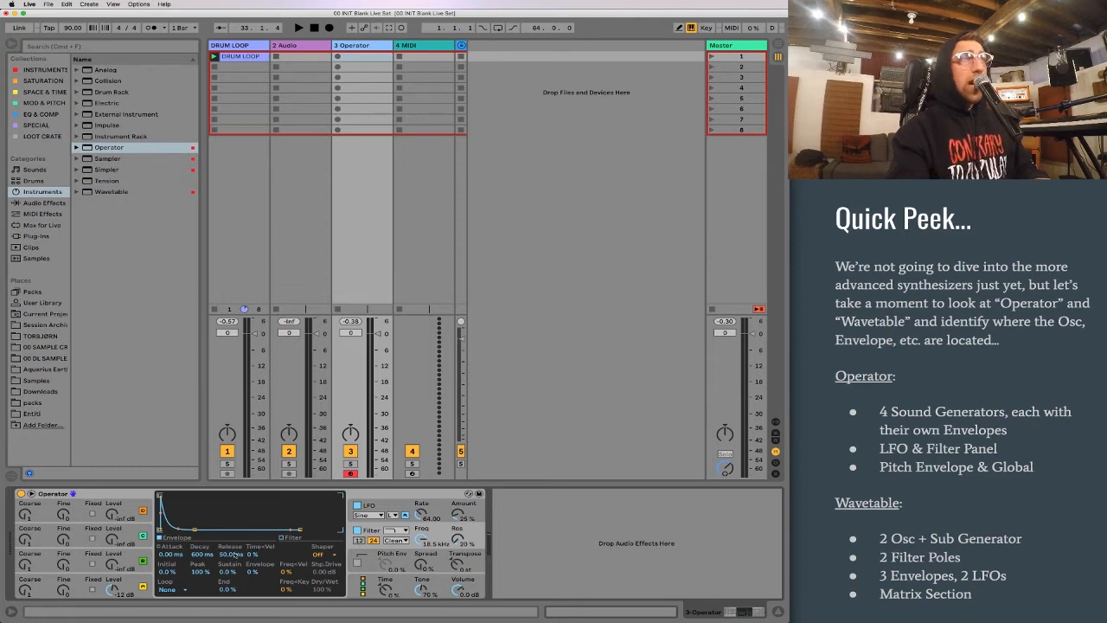
pyautogui.moveTo(161, 498); pyautogui.dragTo(188, 497)
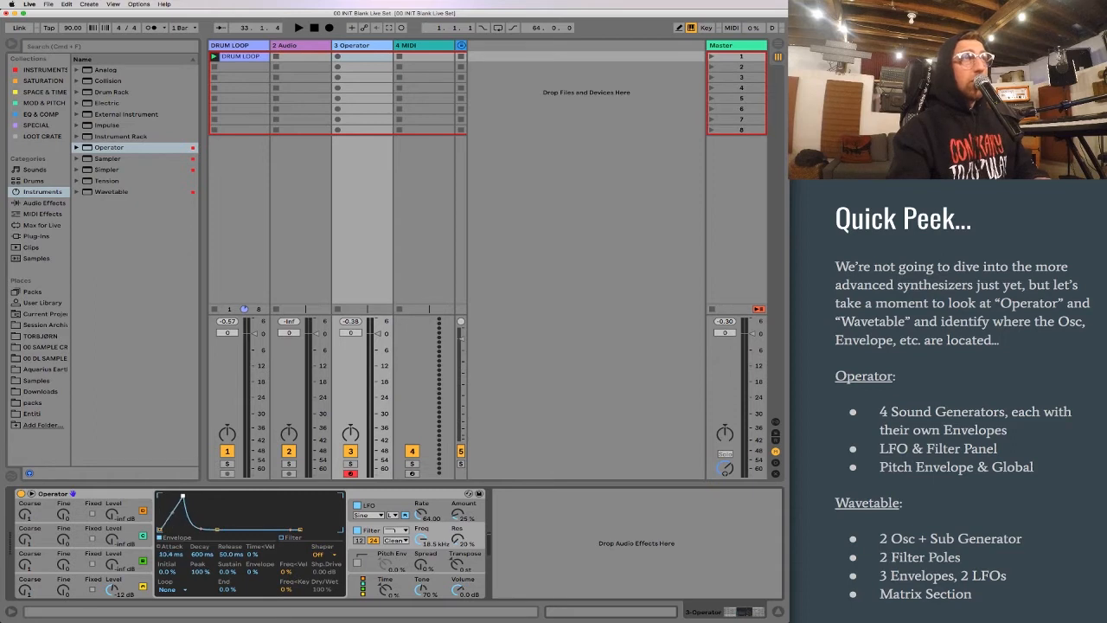
pyautogui.moveTo(223, 531); pyautogui.dragTo(183, 500)
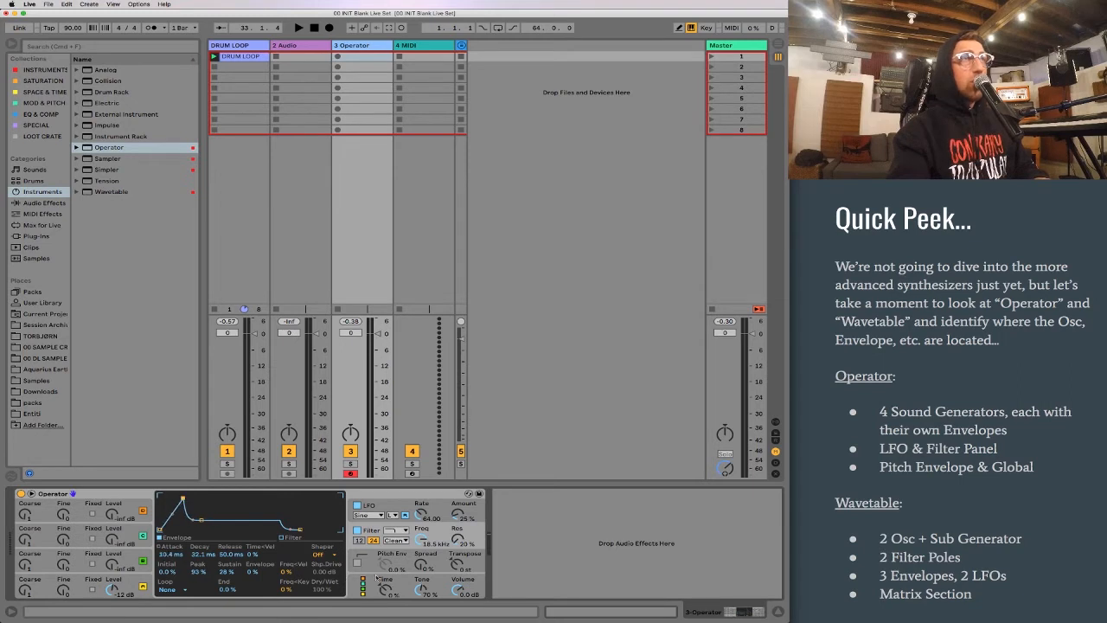
# Step: Turn on Operator's pitch envelope and show the global settings with the oscillator algorithms
pyautogui.click(355, 563)
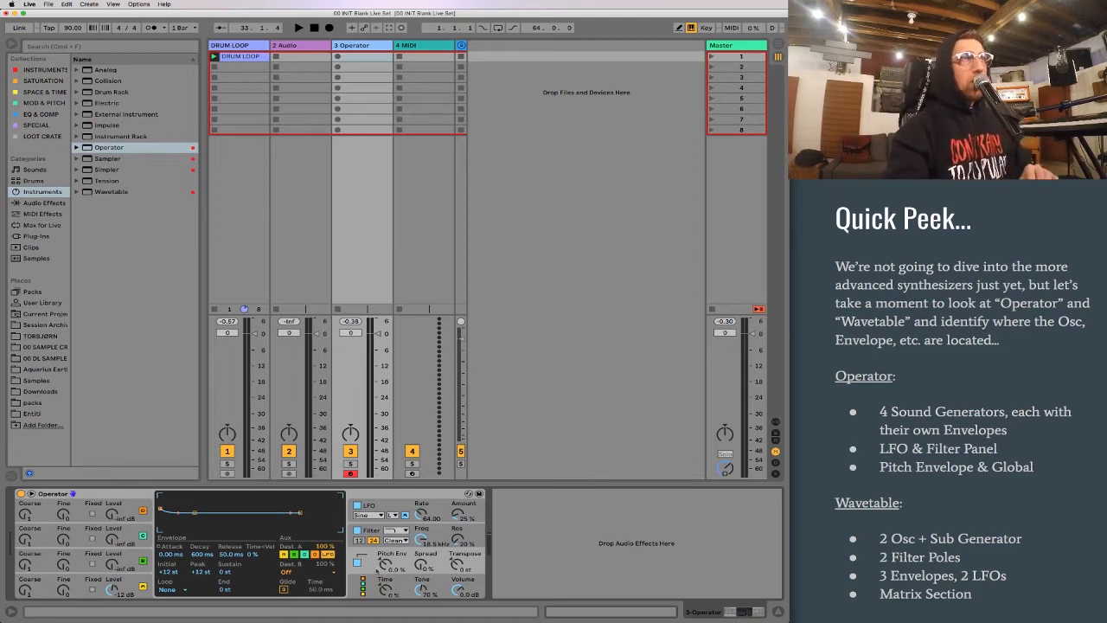
pyautogui.click(377, 583)
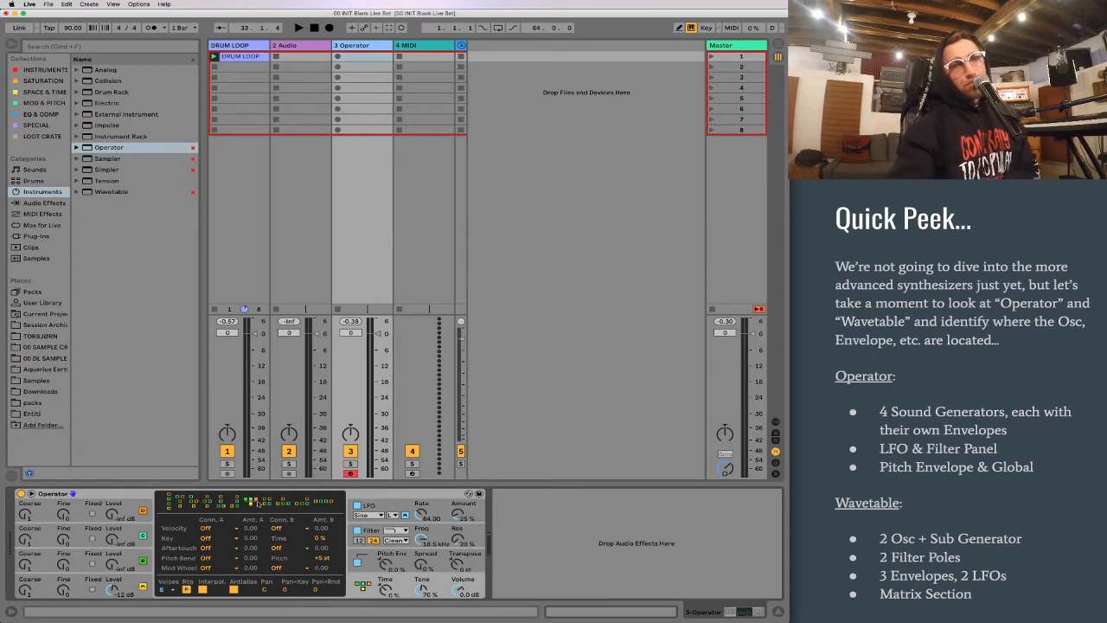
# Step: Replace Operator with Wavetable on track 3 and show its second oscillator
pyautogui.doubleClick(122, 192)
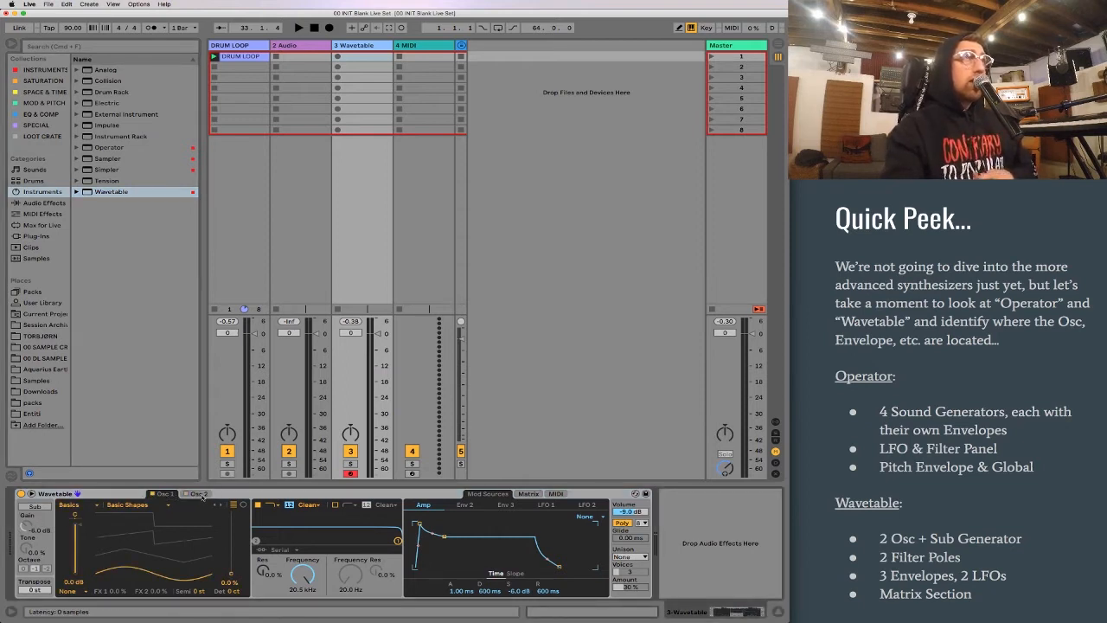
pyautogui.click(201, 495)
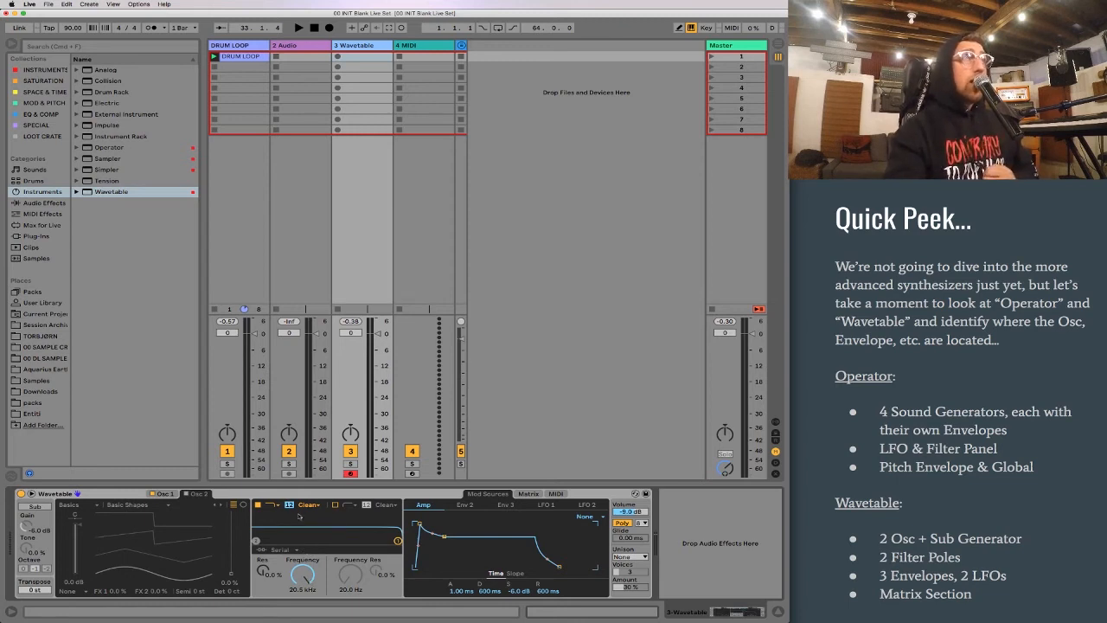
# Step: Turn on Wavetable's second filter and set its frequency to 48.2 Hz
pyautogui.click(334, 505)
pyautogui.moveTo(303, 575); pyautogui.dragTo(303, 614)
pyautogui.moveTo(351, 576); pyautogui.dragTo(309, 585)
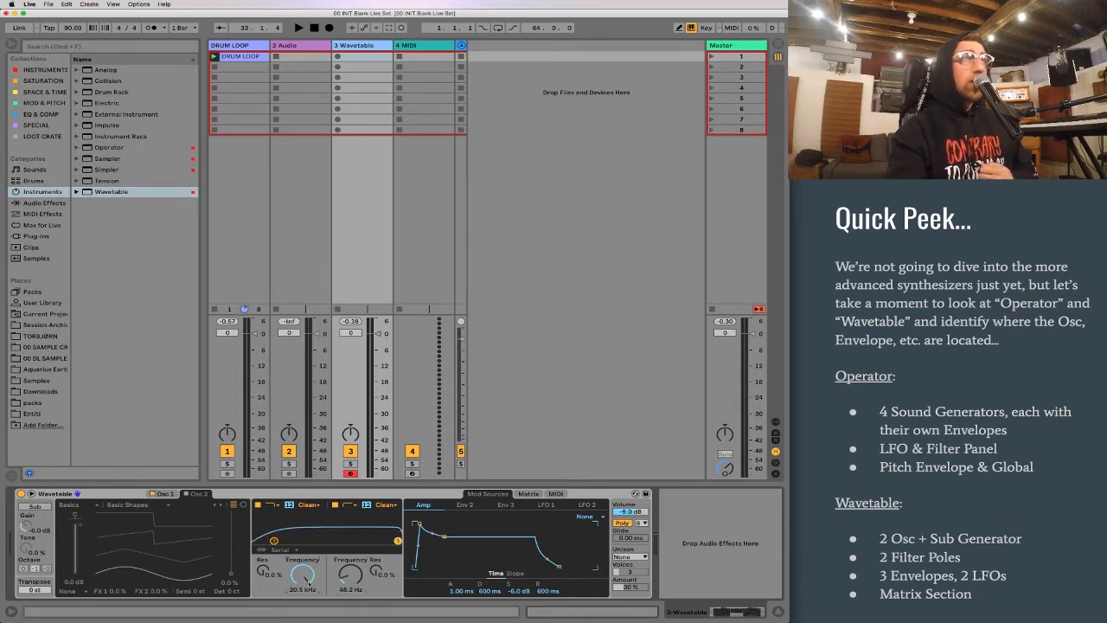
# Step: Review Wavetable's second envelope and both of its LFOs
pyautogui.click(465, 506)
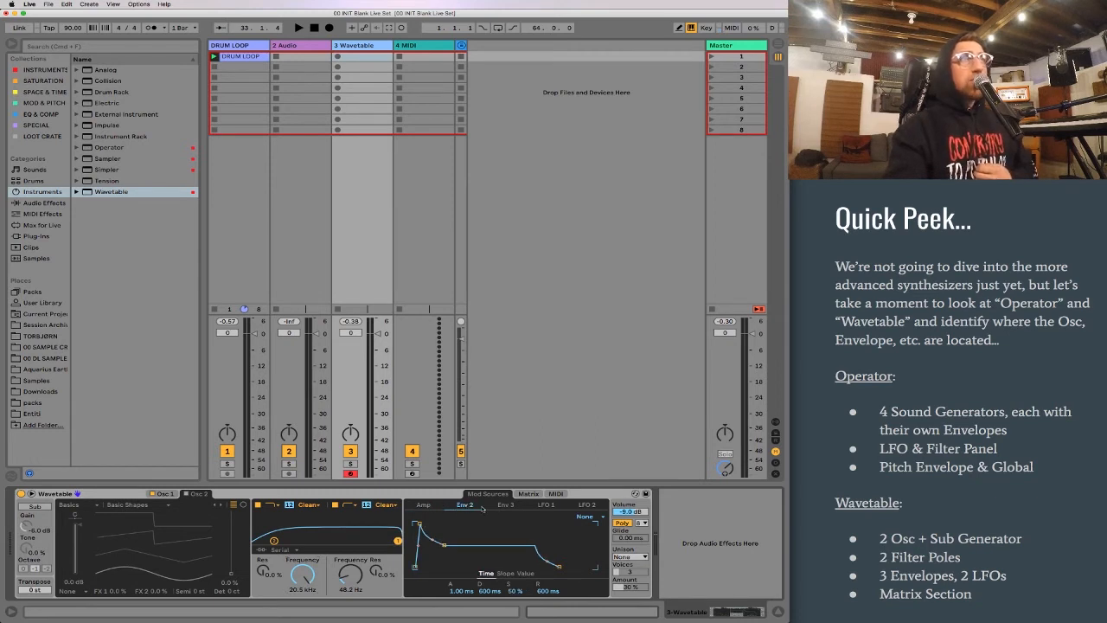
pyautogui.click(543, 506)
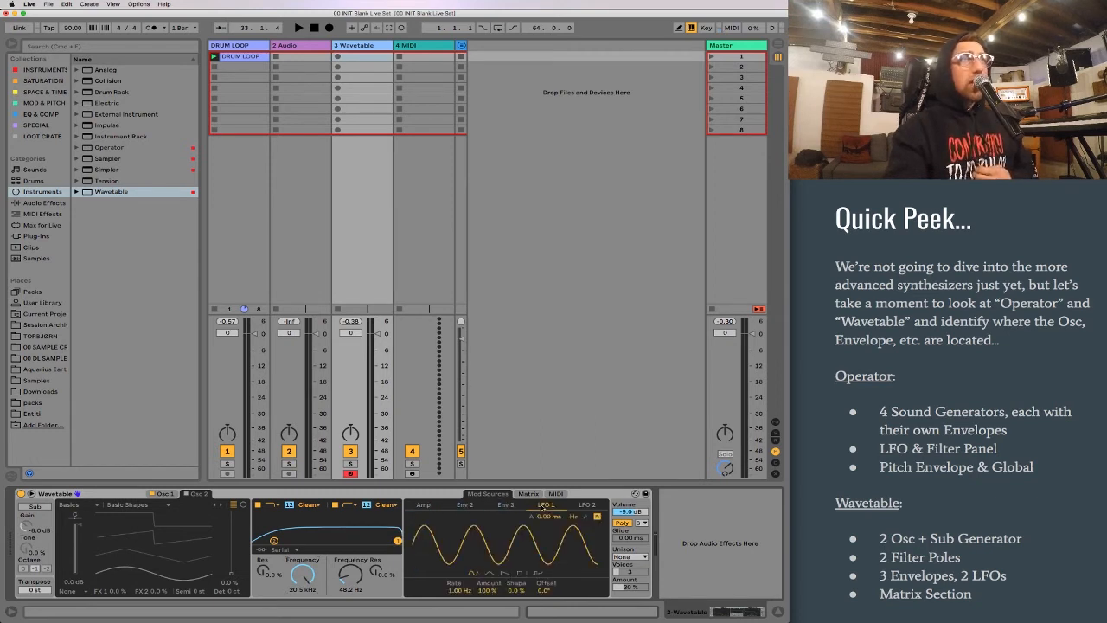
pyautogui.click(588, 505)
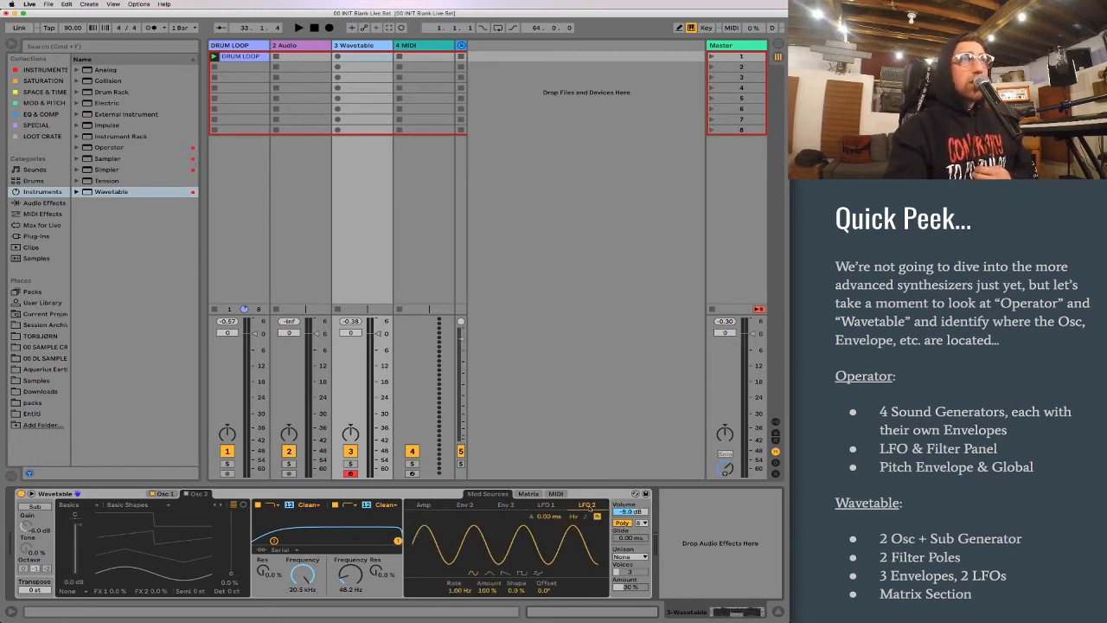
# Step: In Wavetable's modulation matrix, set Filter 2's frequency to 145 Hz, modulating it from LFO 1 at -80 and its resonance from LFO 2 at 31
pyautogui.click(534, 495)
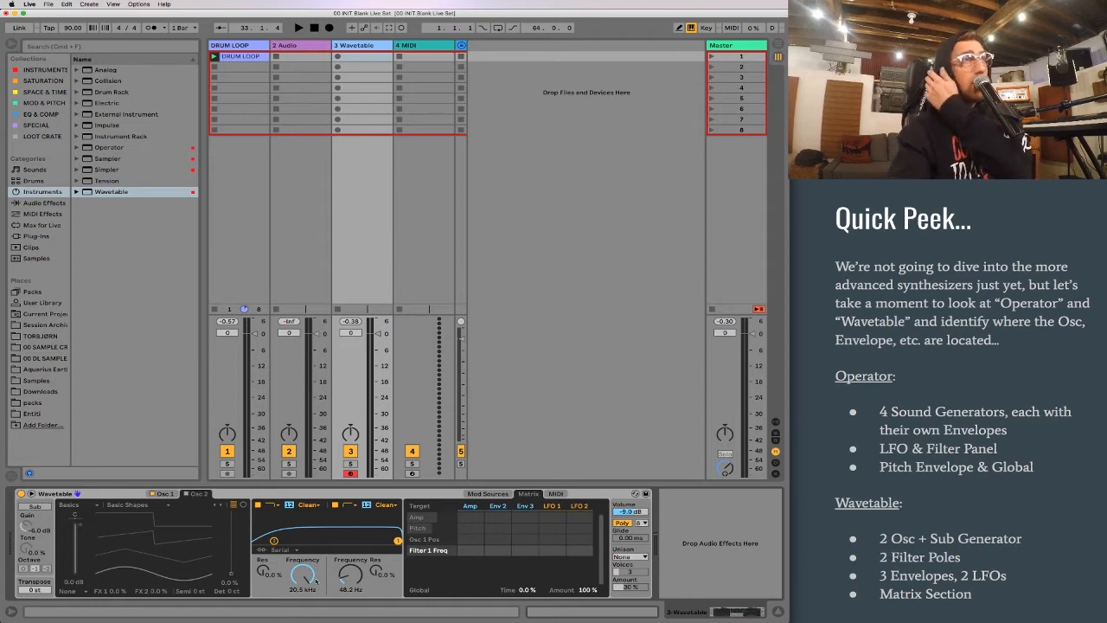
pyautogui.click(351, 578)
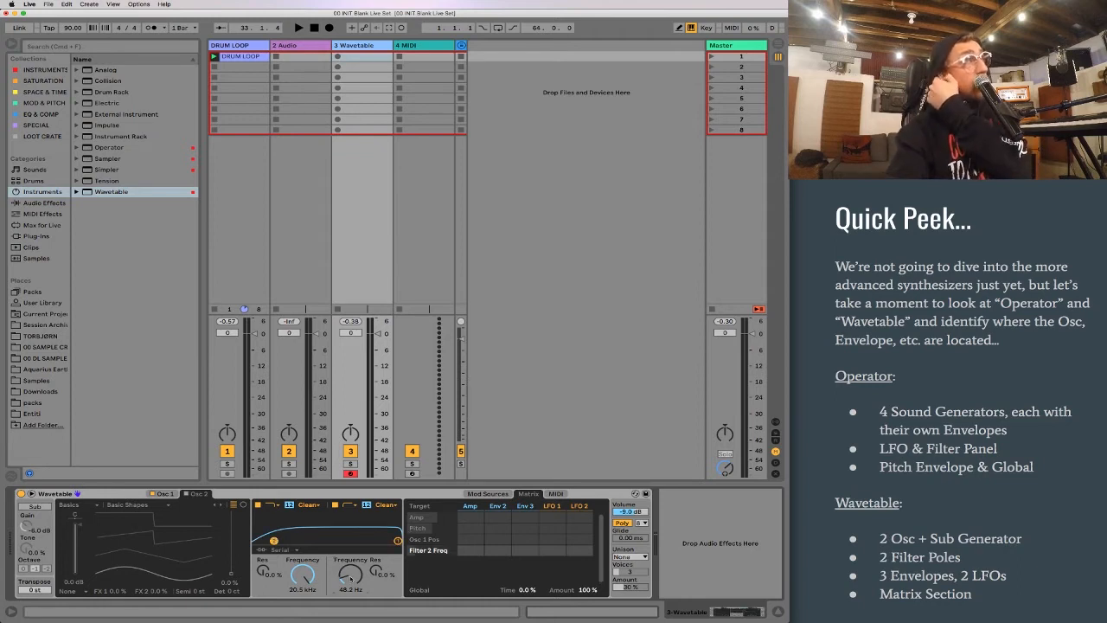
pyautogui.moveTo(351, 577); pyautogui.dragTo(350, 560)
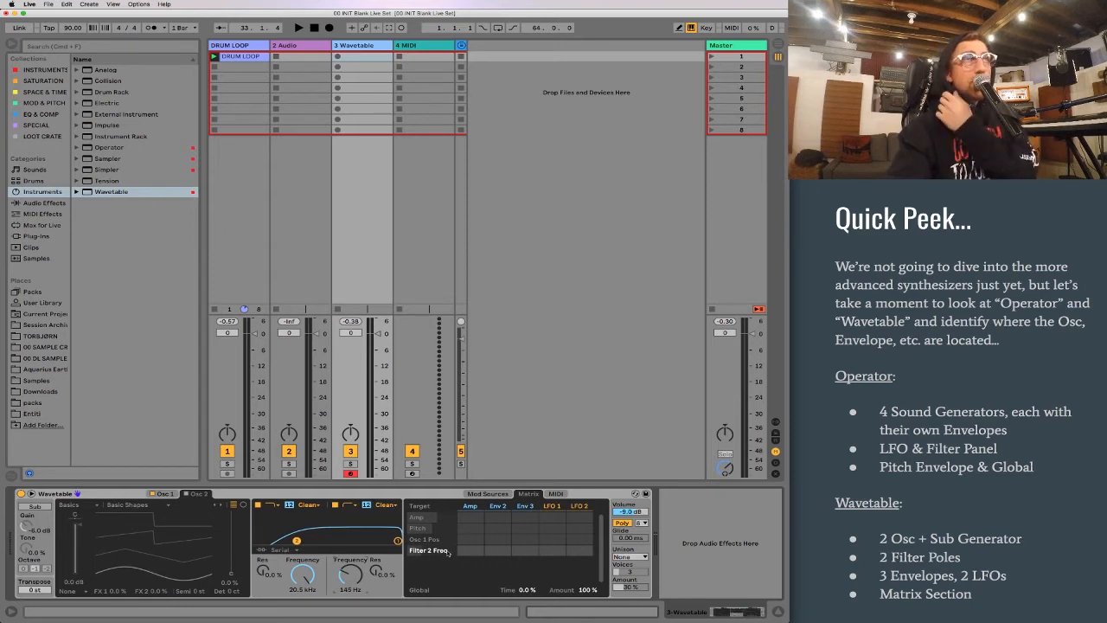
pyautogui.moveTo(554, 551)
pyautogui.mouseDown()
pyautogui.moveTo(553, 502)
pyautogui.moveTo(553, 565)
pyautogui.mouseUp()
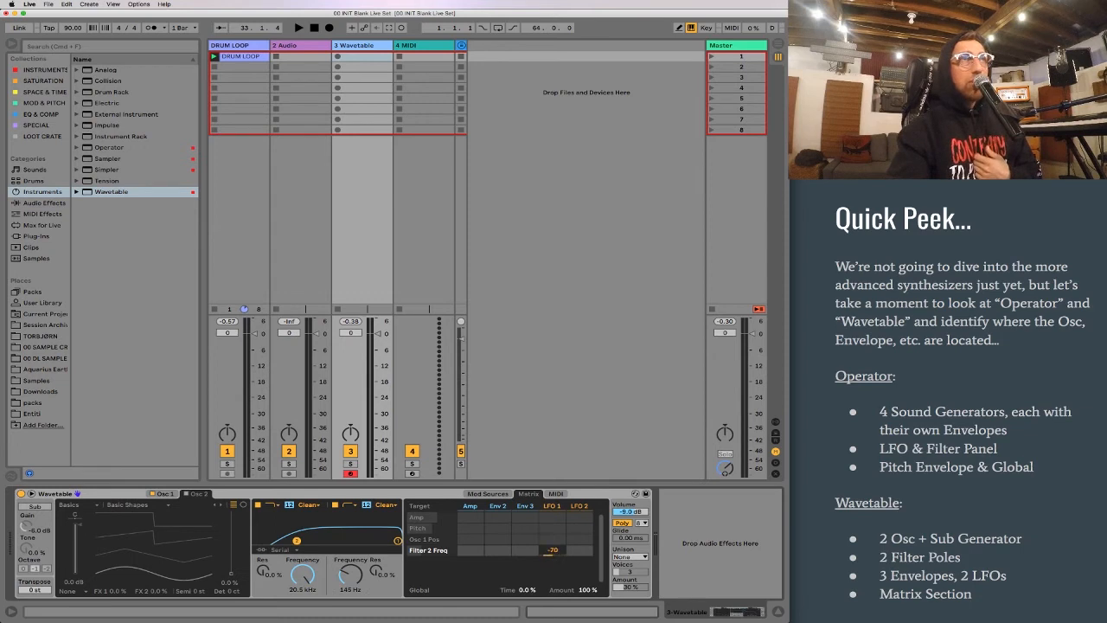
pyautogui.click(378, 573)
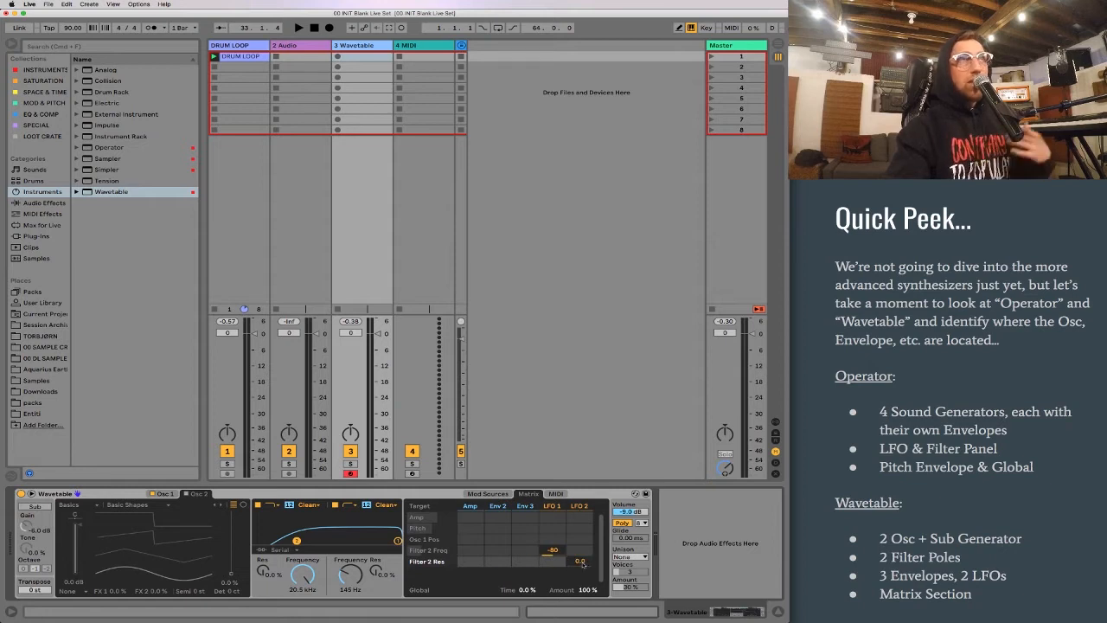
pyautogui.moveTo(580, 562); pyautogui.dragTo(580, 519)
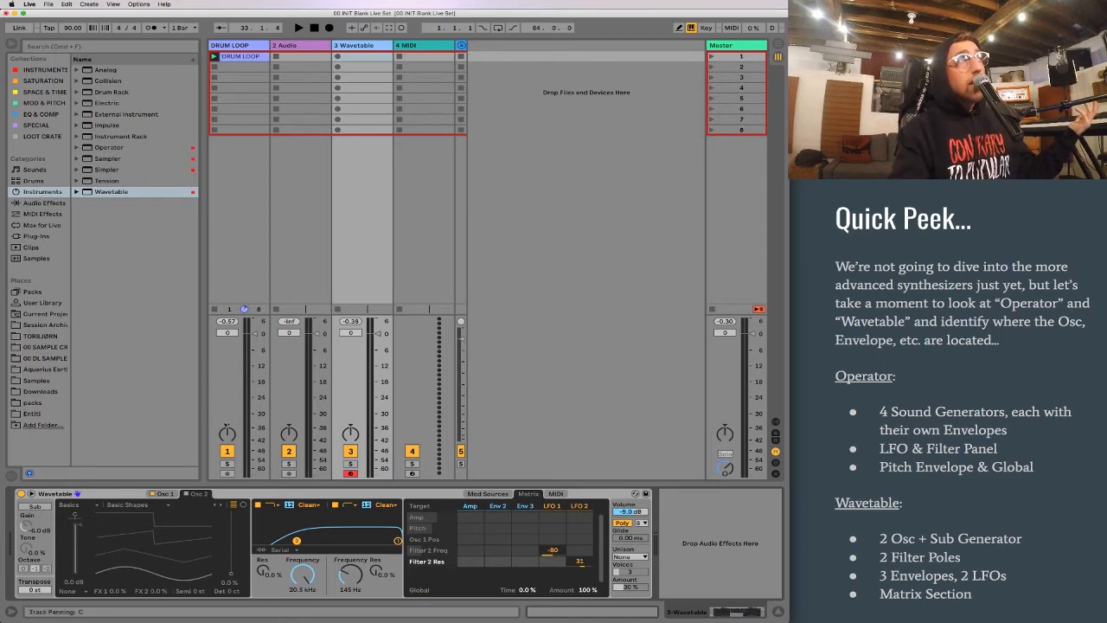
# Step: Browse Wavetable's Mallets presets and preview a few, including Fizz Bells and Flexibell
pyautogui.click(77, 192)
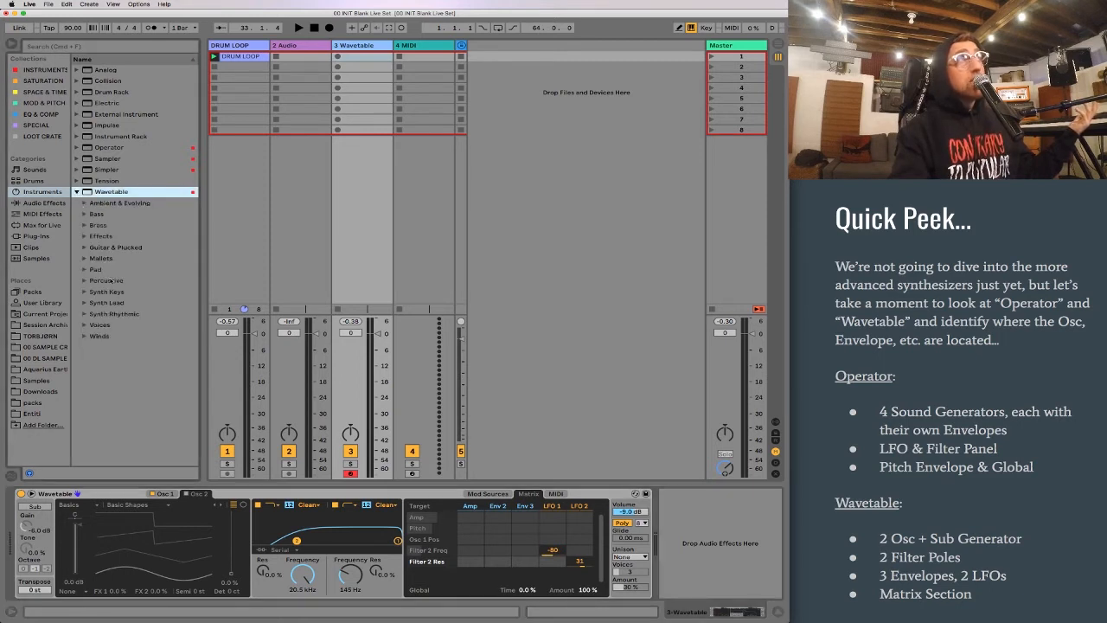
pyautogui.click(101, 258)
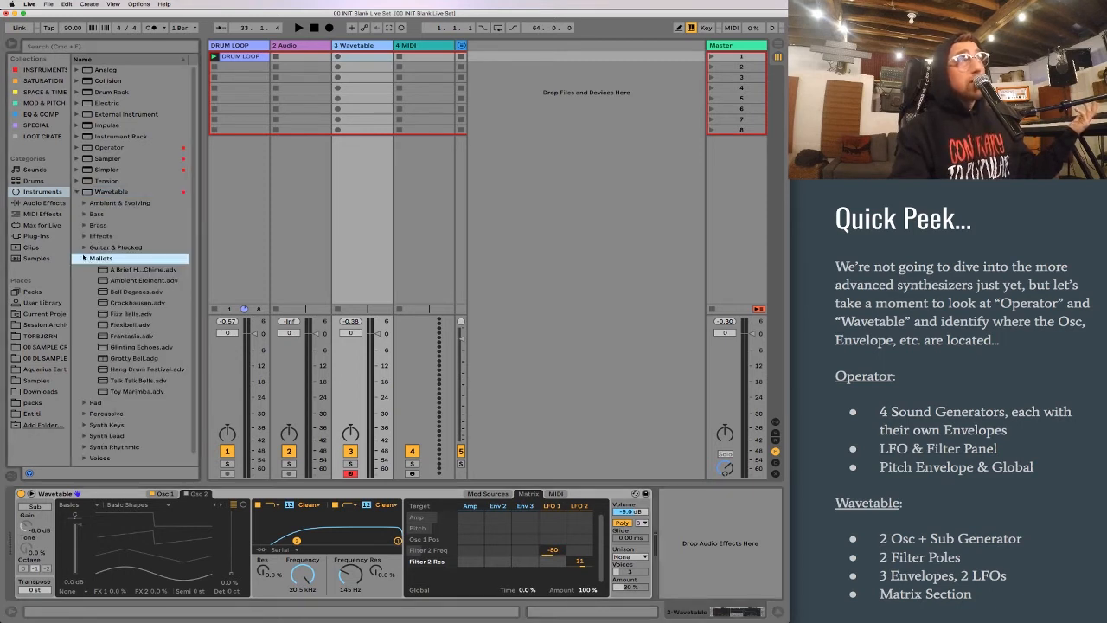
pyautogui.click(137, 304)
pyautogui.press('Down')
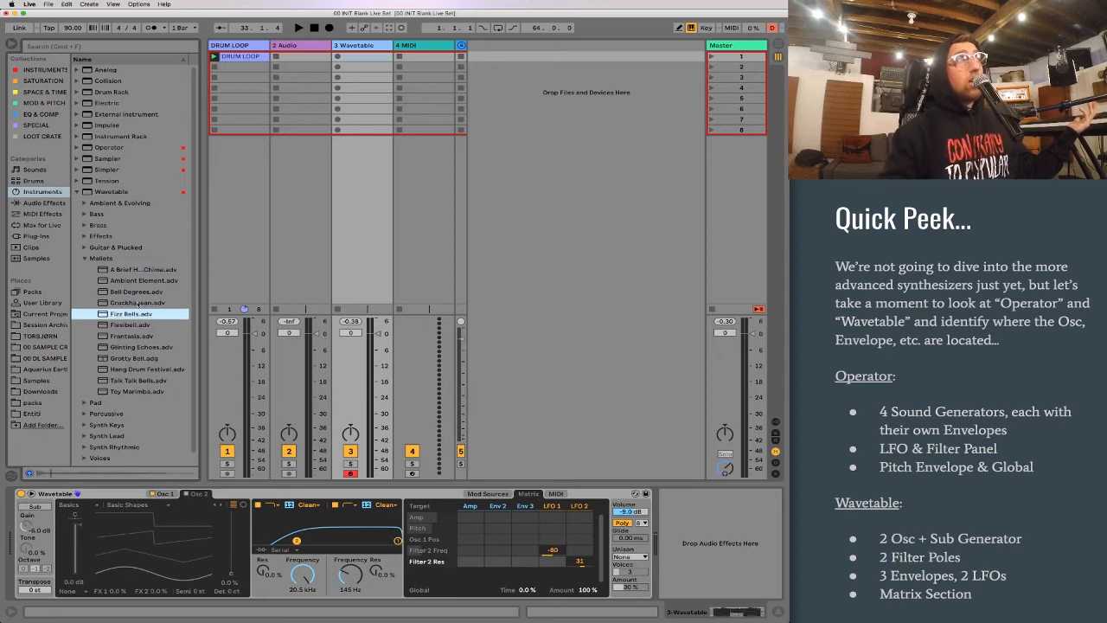
pyautogui.press('Down')
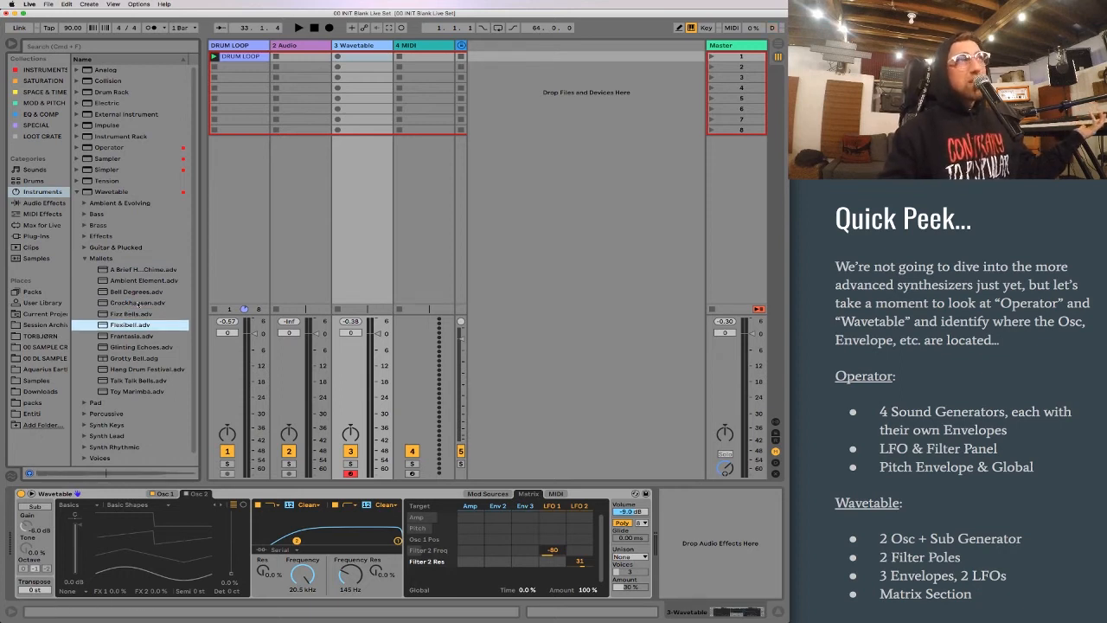
pyautogui.press('Left')
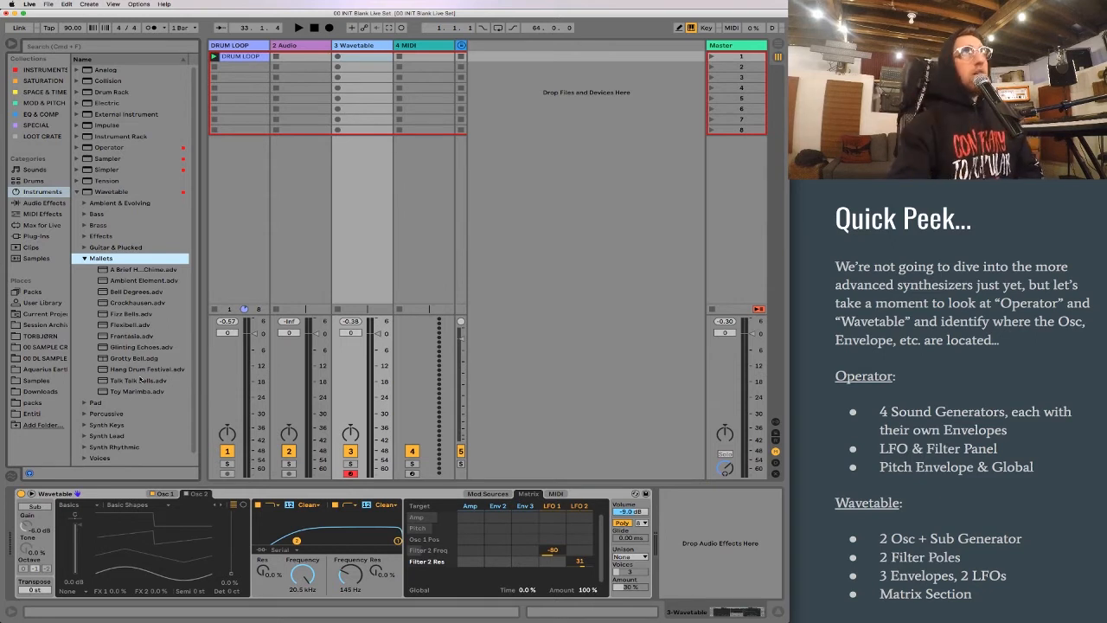
# Step: Replace Wavetable with Analog on track 3 and show its first oscillator's settings
pyautogui.doubleClick(107, 69)
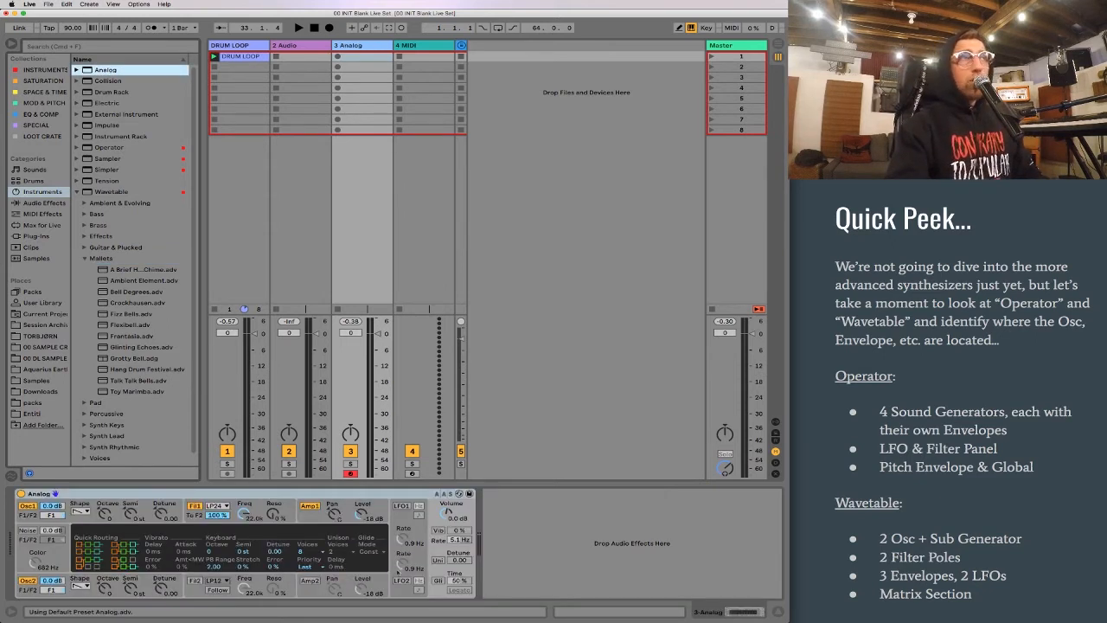
pyautogui.click(291, 520)
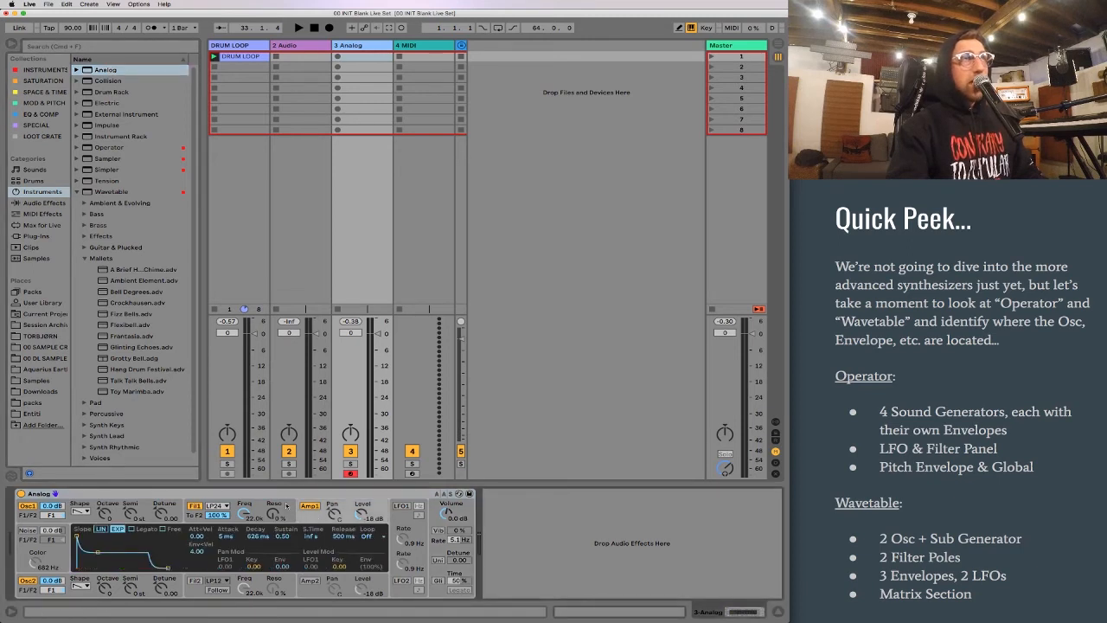
pyautogui.click(286, 506)
pyautogui.click(146, 513)
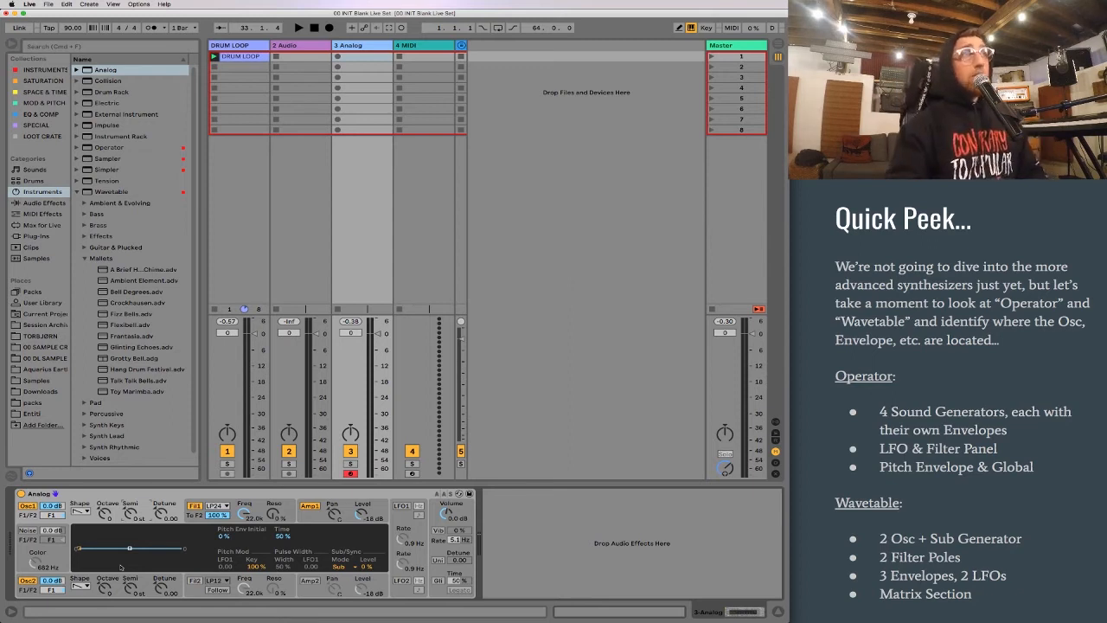
# Step: Advance the lesson slides to MIDI Effects and return to Live
pyautogui.click(930, 329)
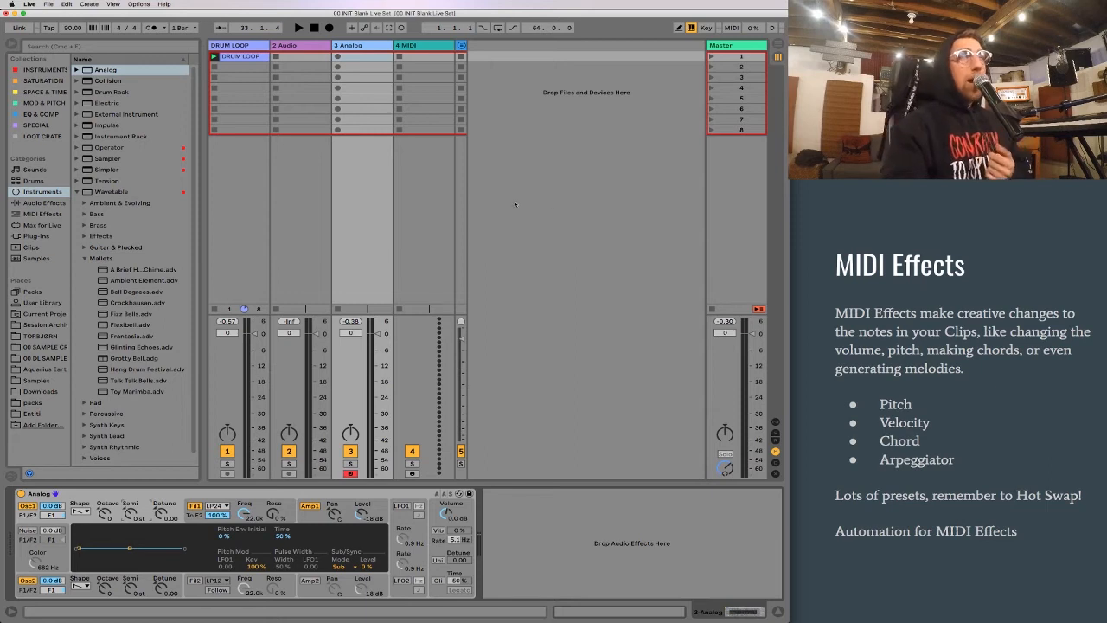
pyautogui.press('super+Tab')
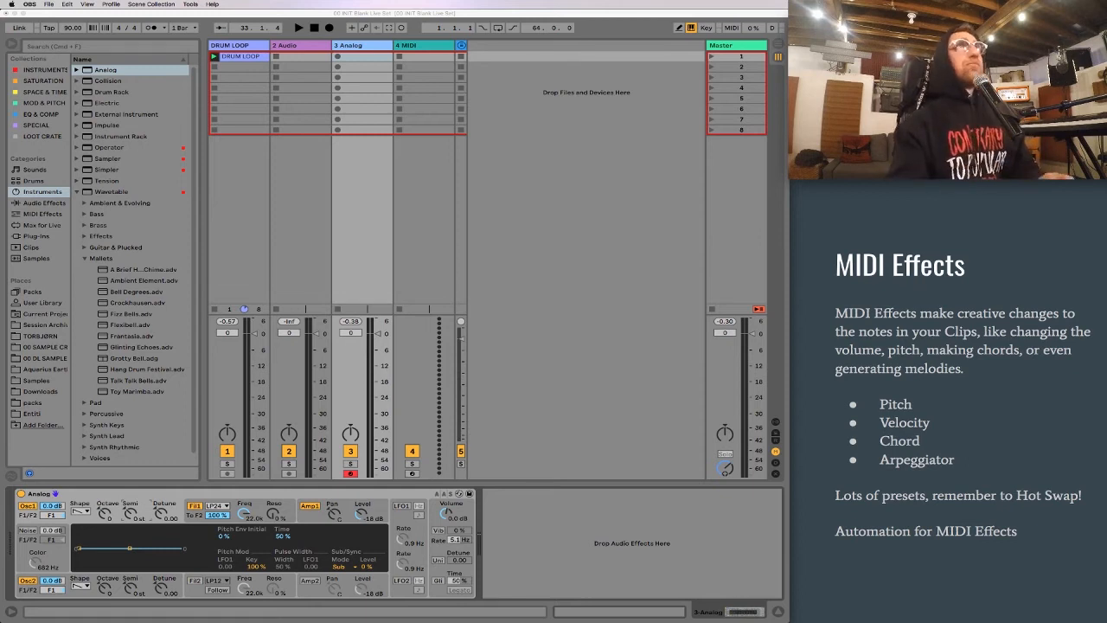
pyautogui.press('super+Tab')
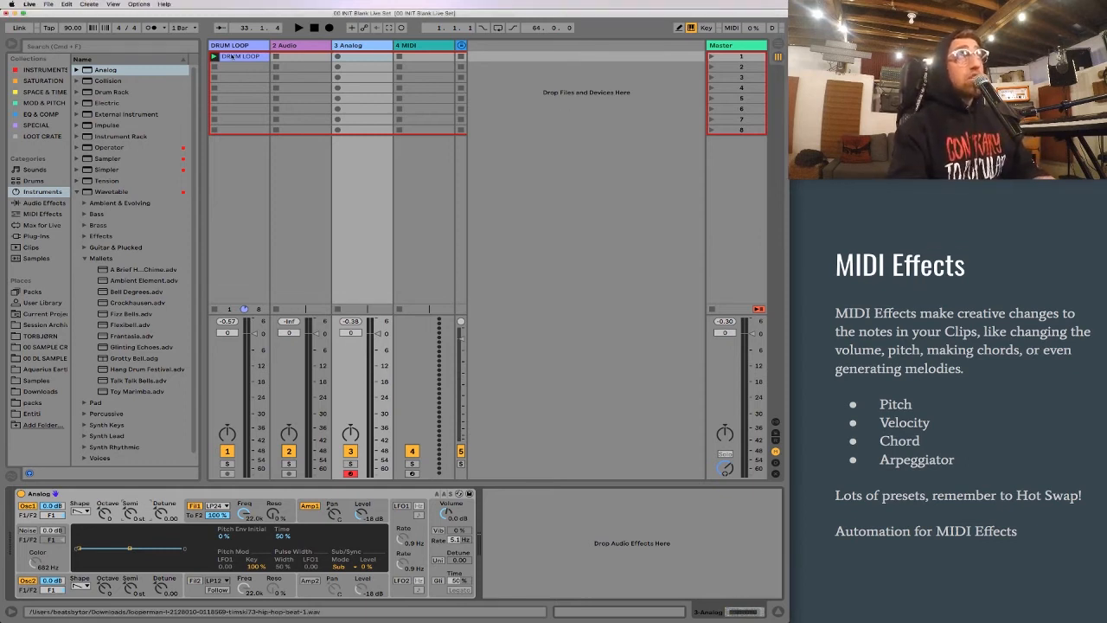
# Step: Switch to the Arrangement view, unfold the MIDI CLIPS group and return playback to the arrangement
pyautogui.press('Tab')
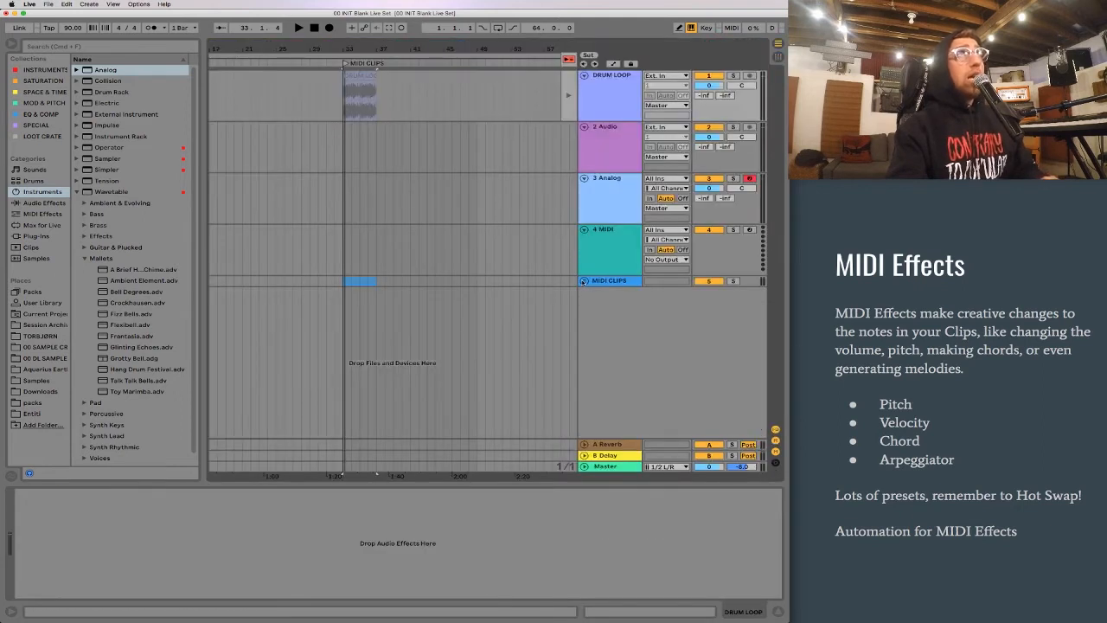
pyautogui.click(585, 281)
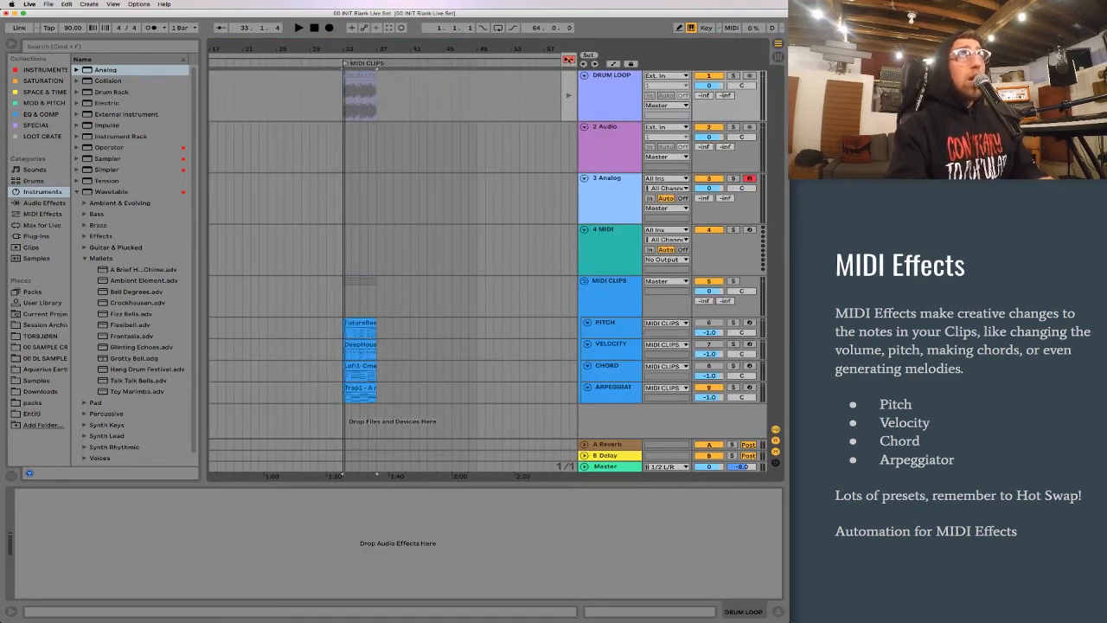
pyautogui.click(569, 60)
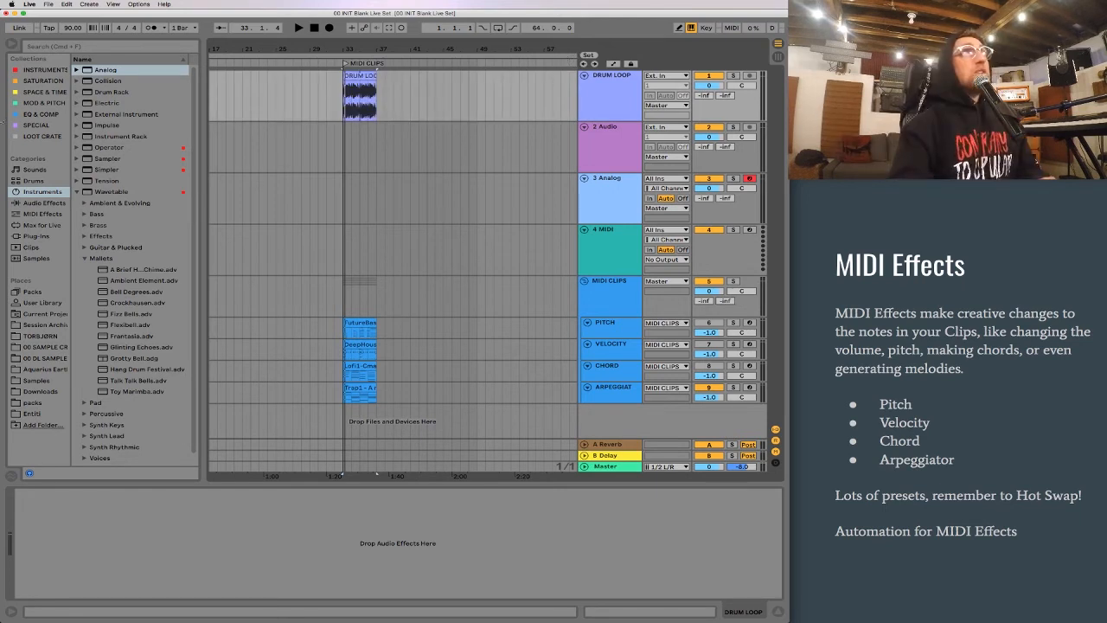
# Step: Browse the available MIDI effects, including the Arpeggiator's presets
pyautogui.click(48, 214)
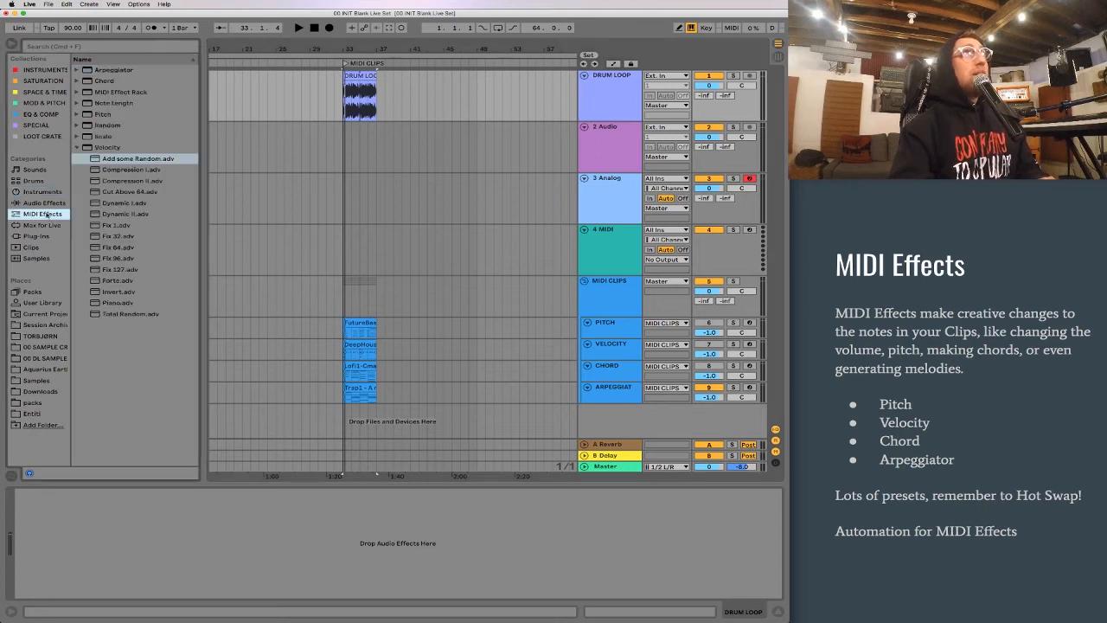
pyautogui.click(77, 147)
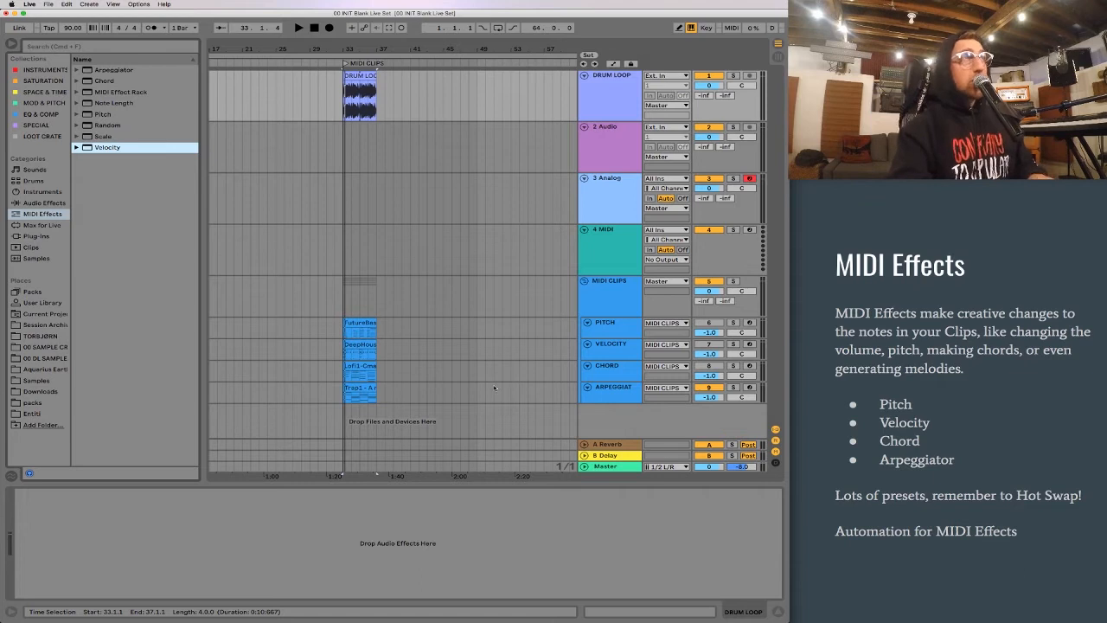
pyautogui.click(74, 70)
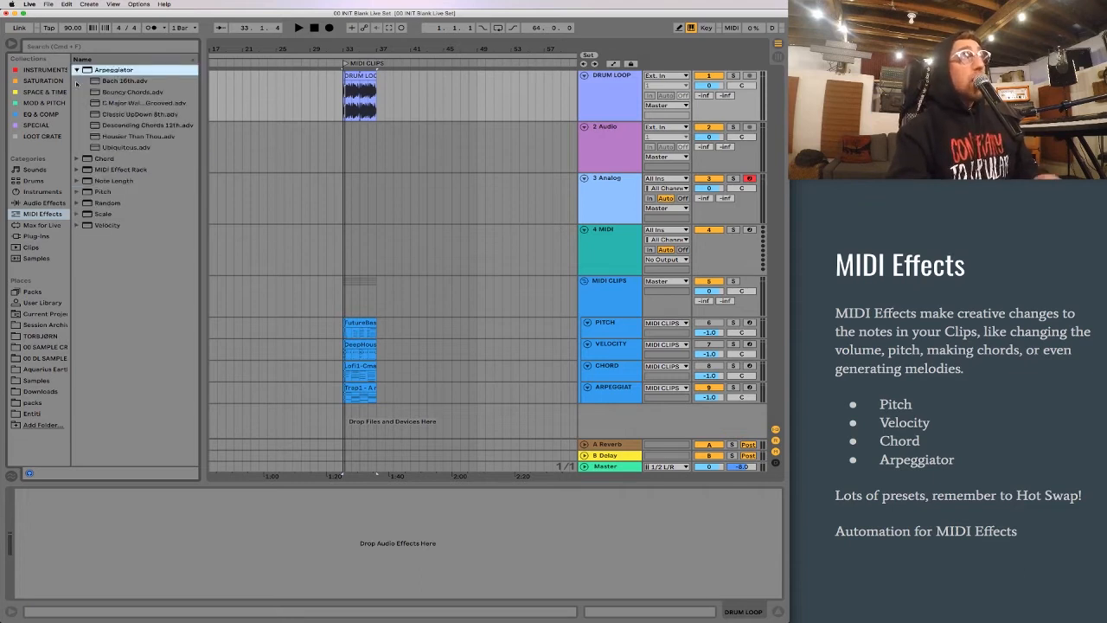
pyautogui.click(87, 80)
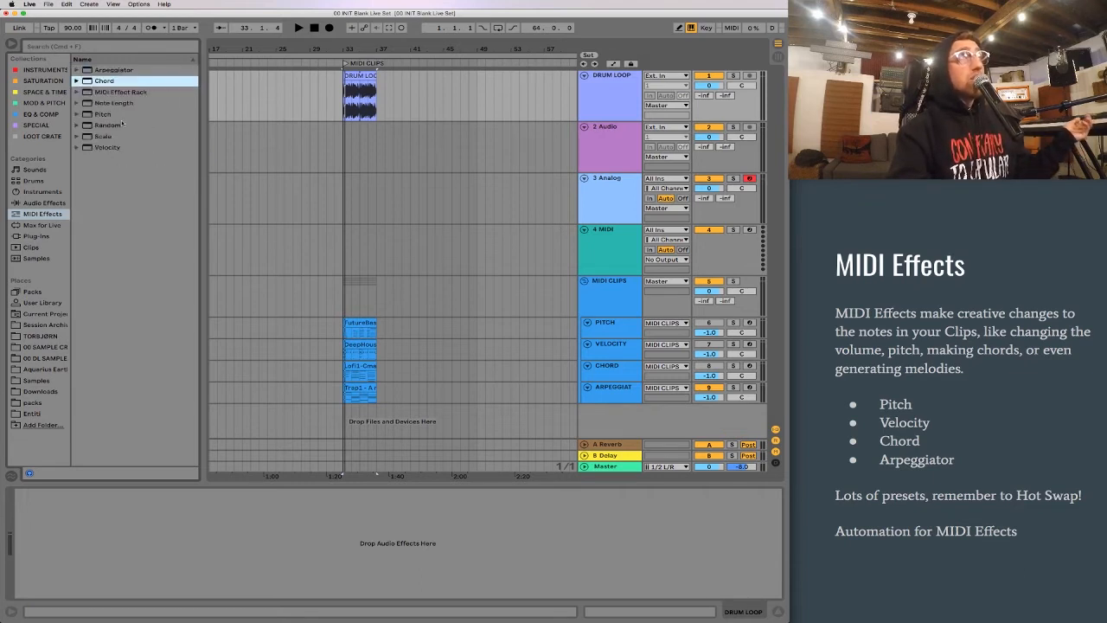
# Step: Examine the PITCH track's clip, Pitch effect and Muted1 Pure instrument, along with the drum loop clip
pyautogui.click(621, 329)
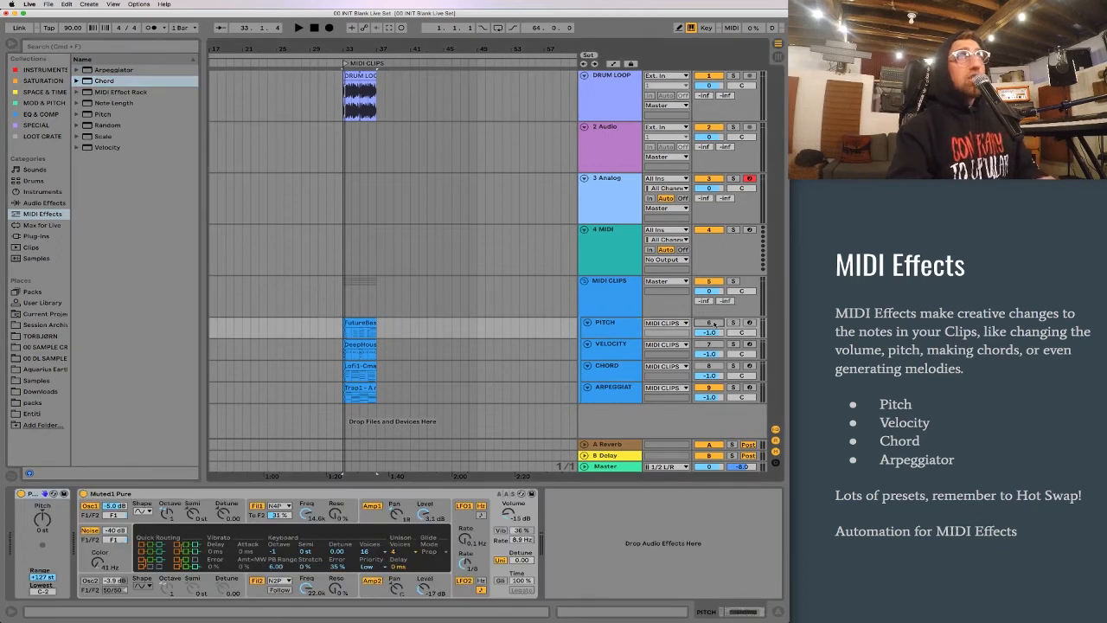
pyautogui.click(363, 327)
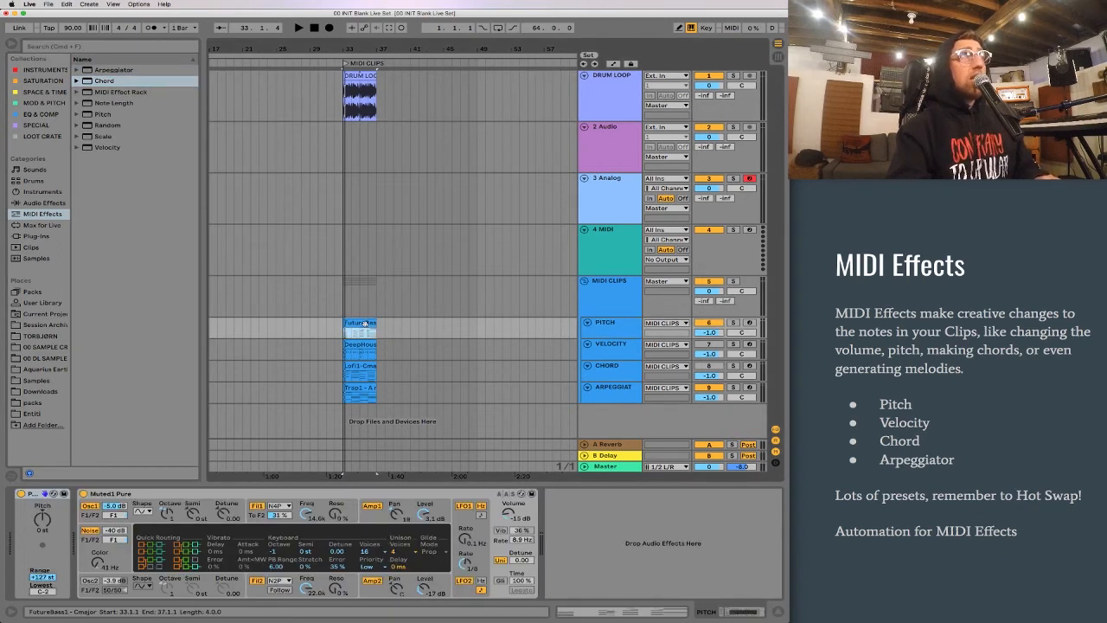
pyautogui.click(175, 500)
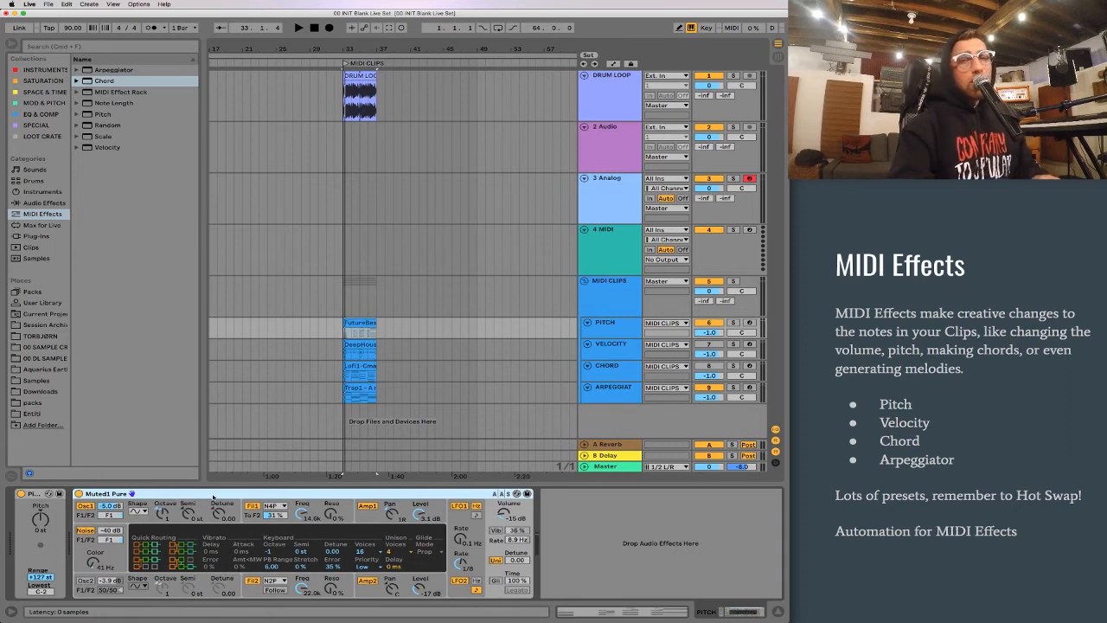
pyautogui.click(355, 76)
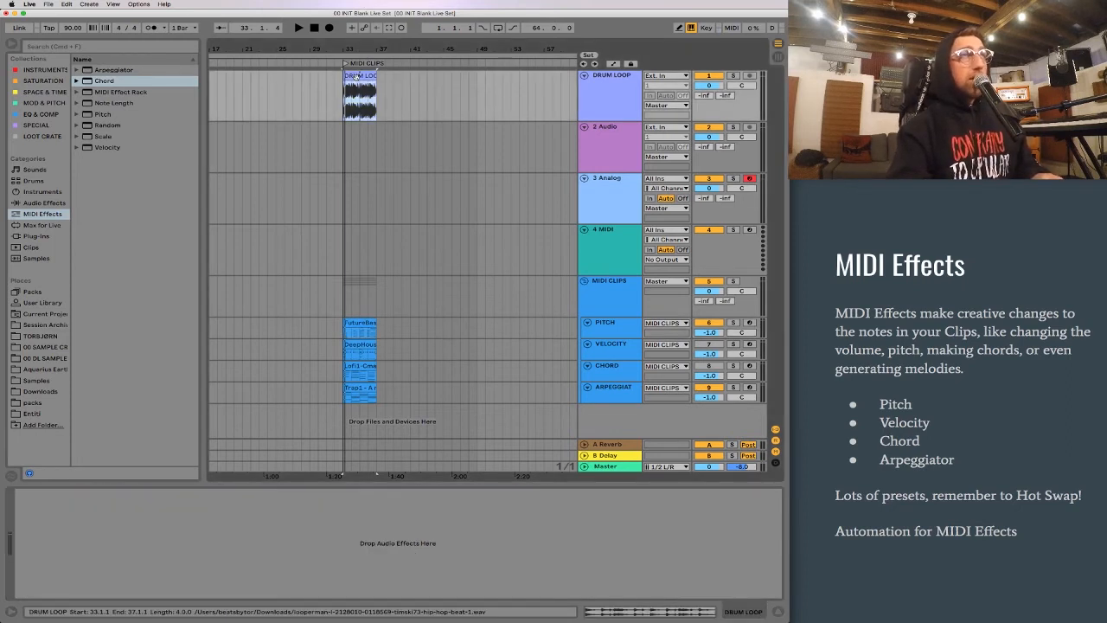
# Step: Turn off the Pitch effect on the PITCH track and play the arrangement with its FutureBass clip selected
pyautogui.click(611, 327)
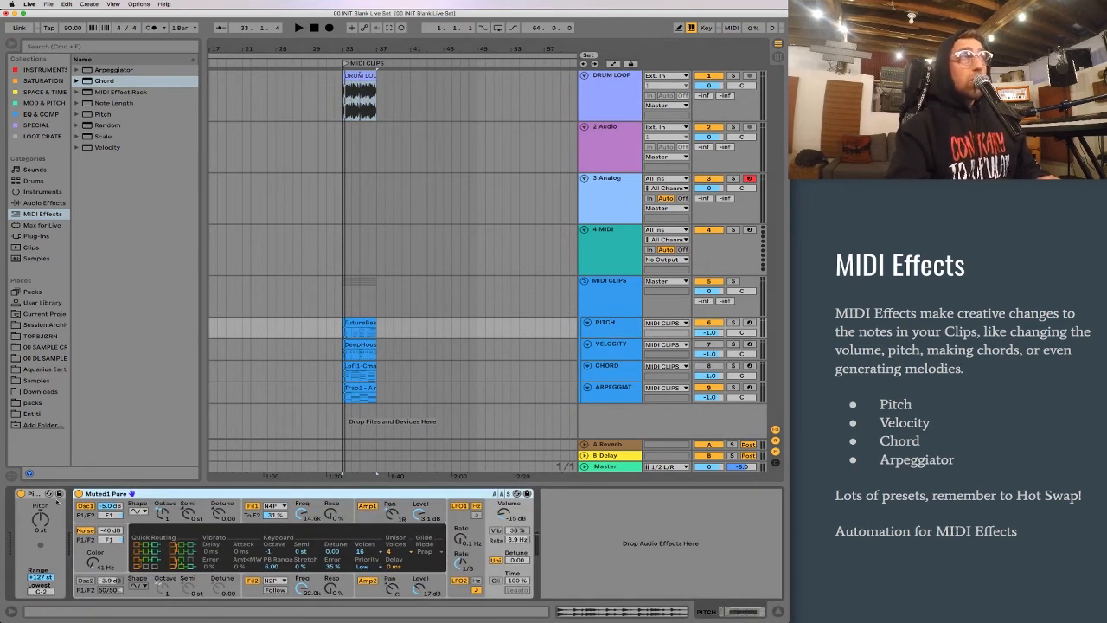
pyautogui.click(20, 494)
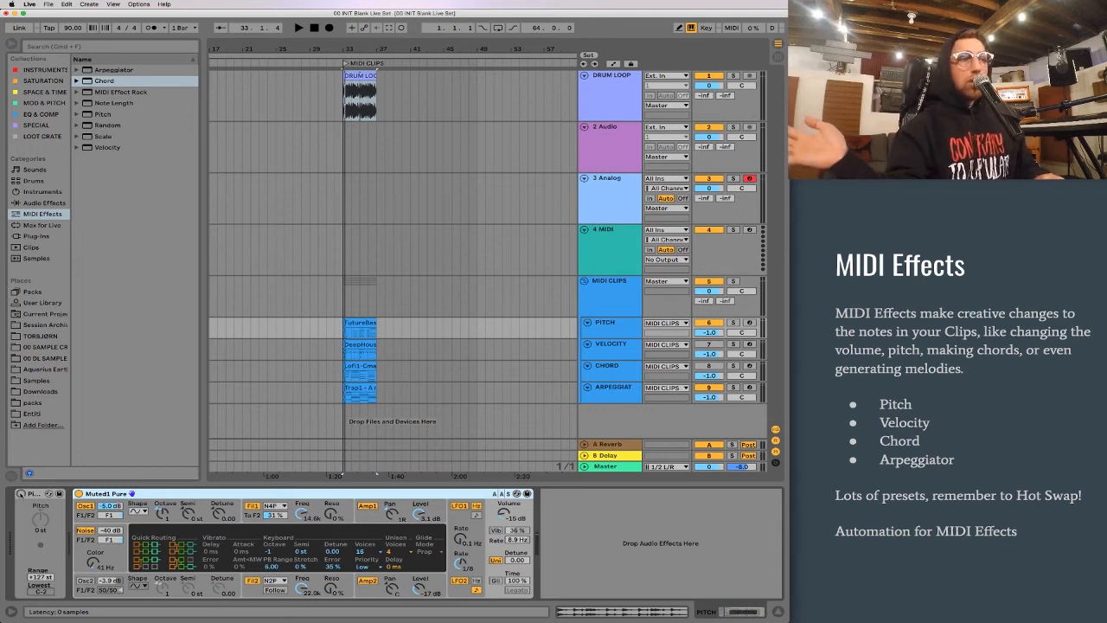
pyautogui.click(366, 335)
pyautogui.press('space')
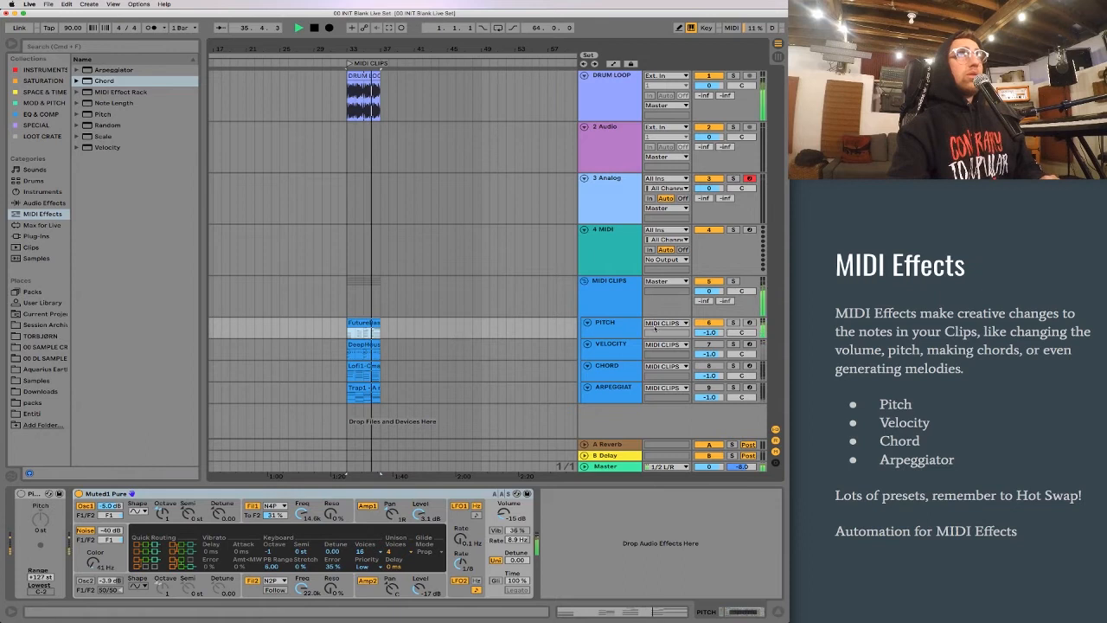
# Step: Stop playback and examine the notes of the PITCH track's FutureBass clip
pyautogui.press('space')
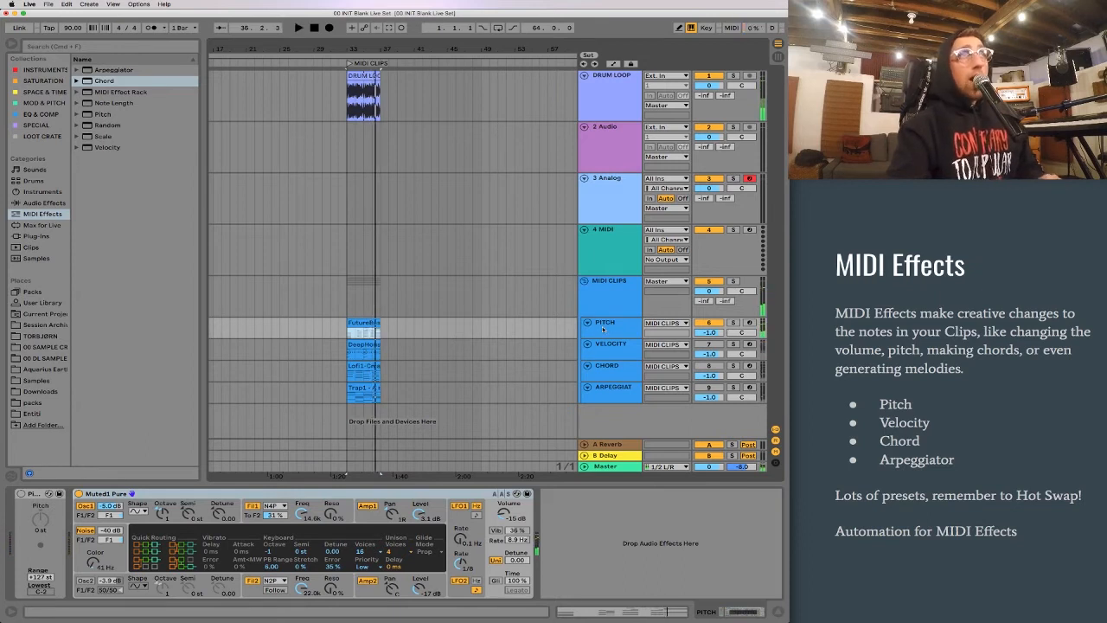
pyautogui.click(604, 329)
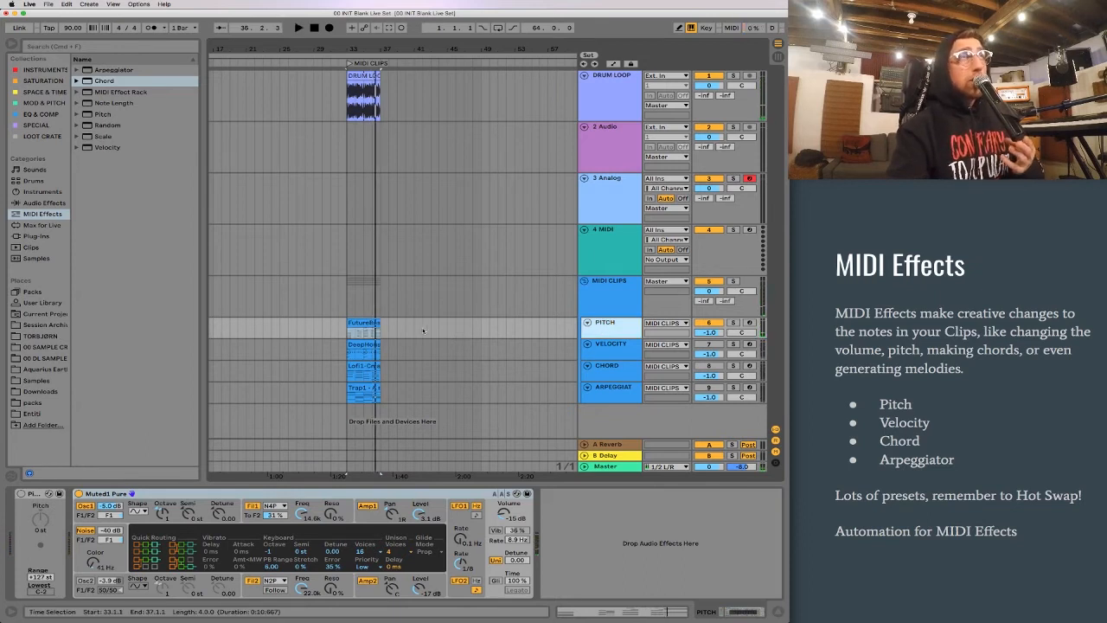
pyautogui.doubleClick(370, 323)
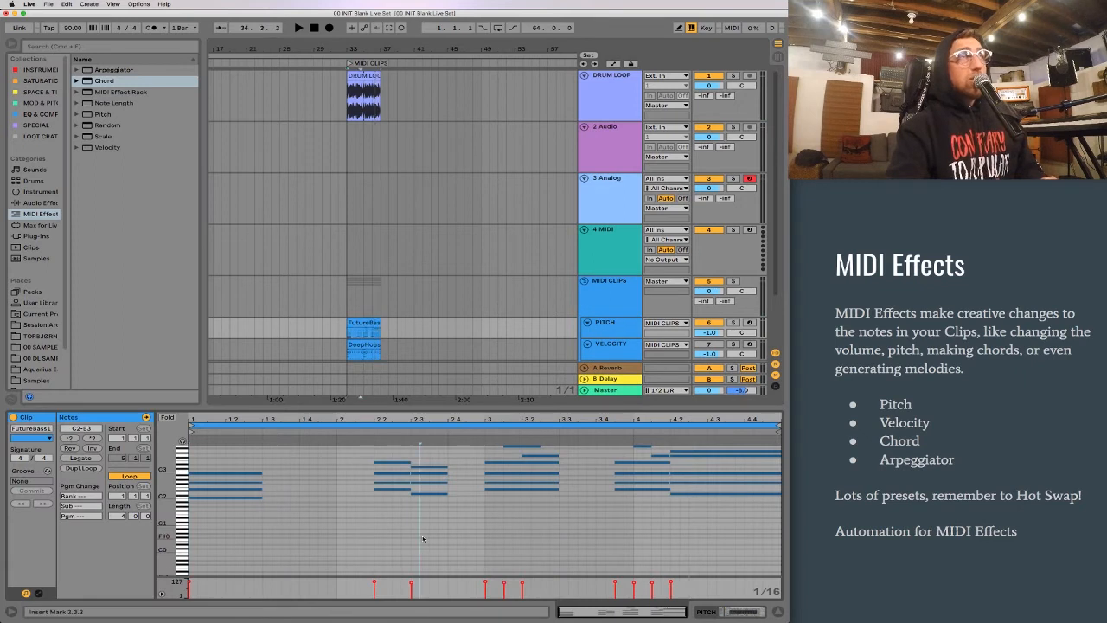
pyautogui.moveTo(746, 529); pyautogui.dragTo(183, 442)
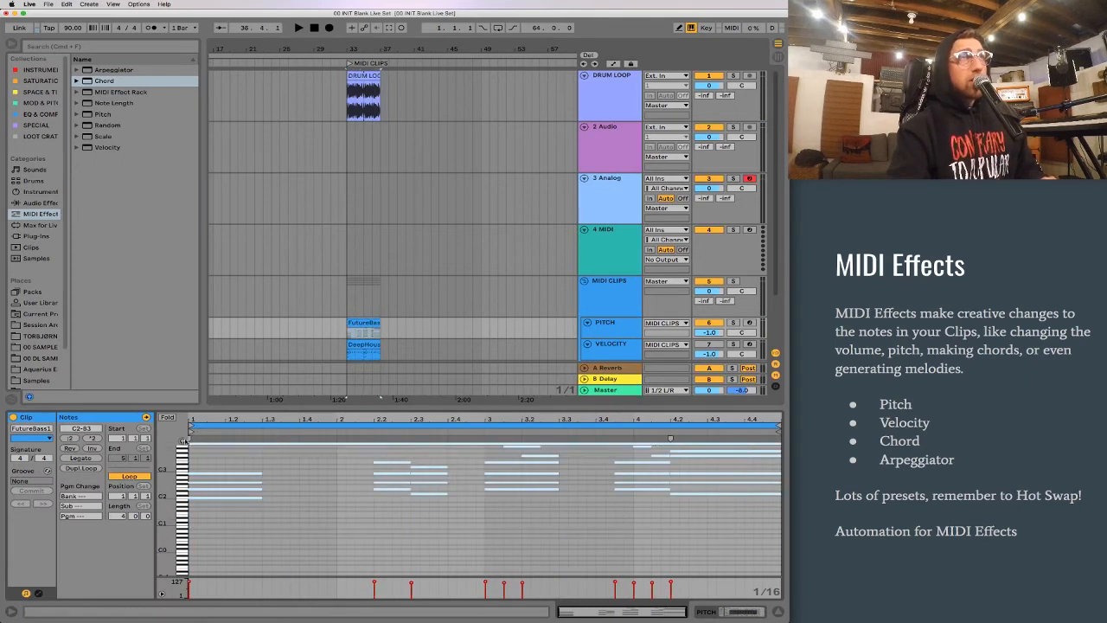
pyautogui.click(319, 488)
pyautogui.doubleClick(366, 324)
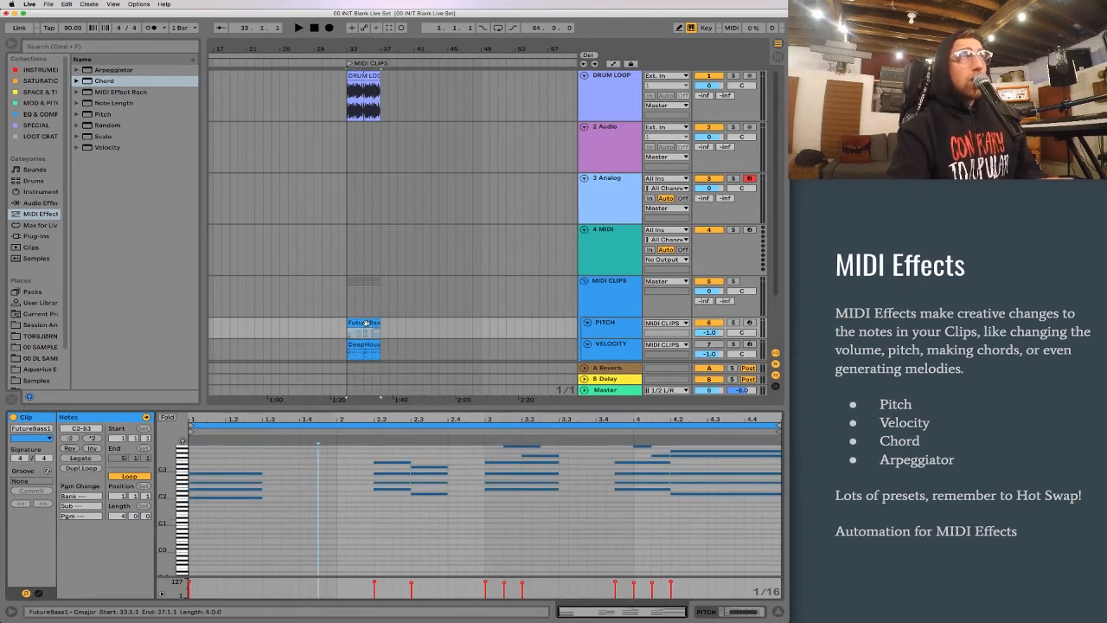
# Step: Return to the PITCH track's devices, add the Pitch preset +12 before the Muted1 Pure instrument and audition the arrangement
pyautogui.hotkey('shift', 'Tab')
pyautogui.click(53, 493)
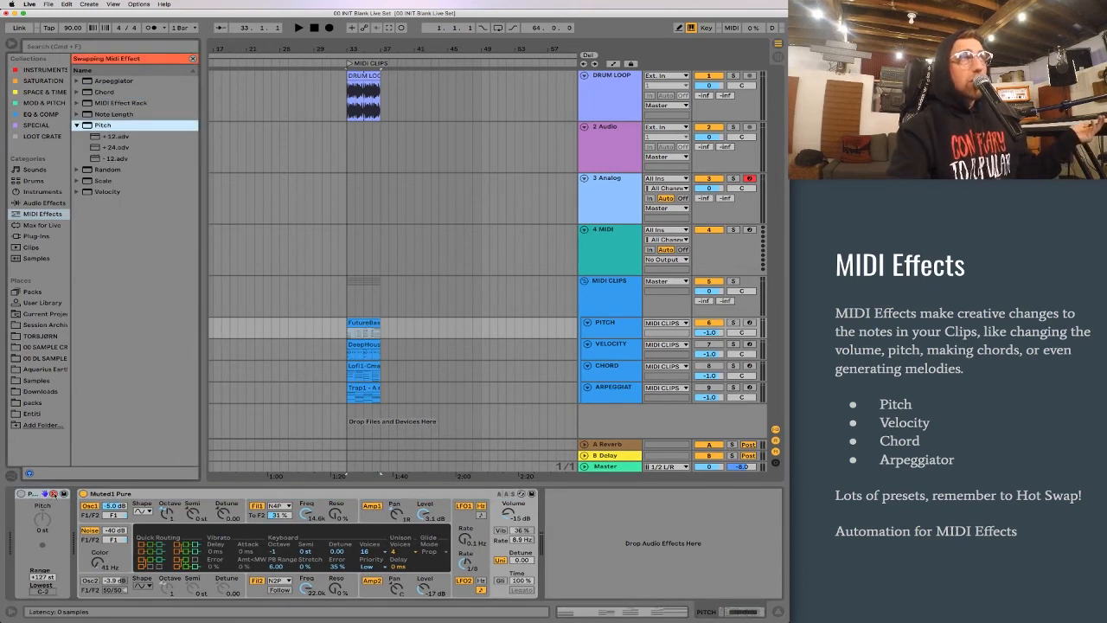
pyautogui.click(54, 494)
pyautogui.click(34, 494)
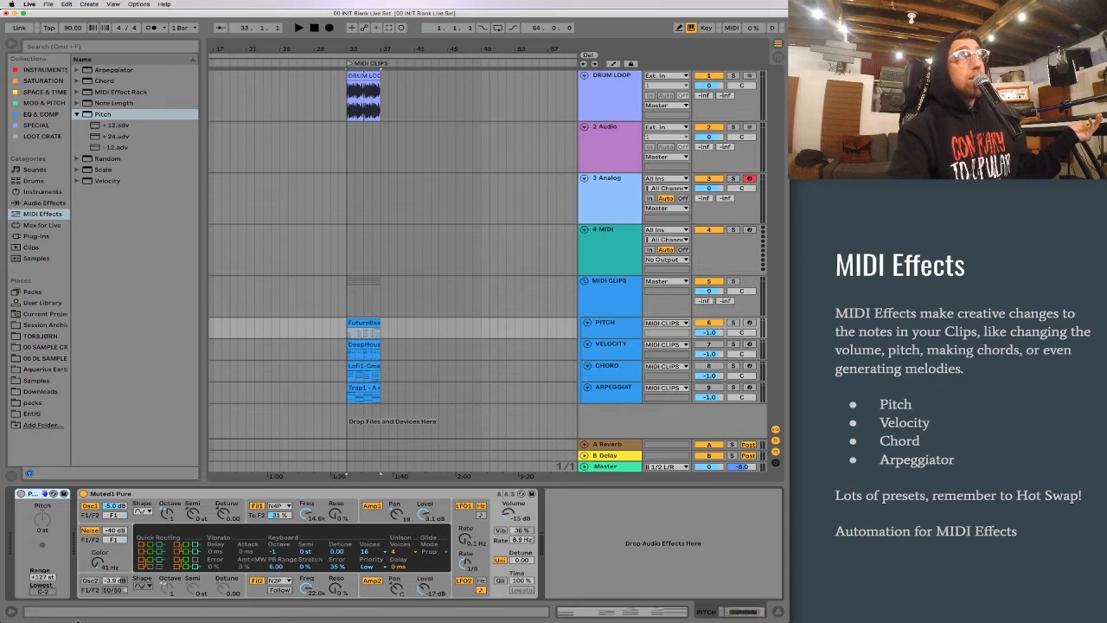
pyautogui.doubleClick(117, 125)
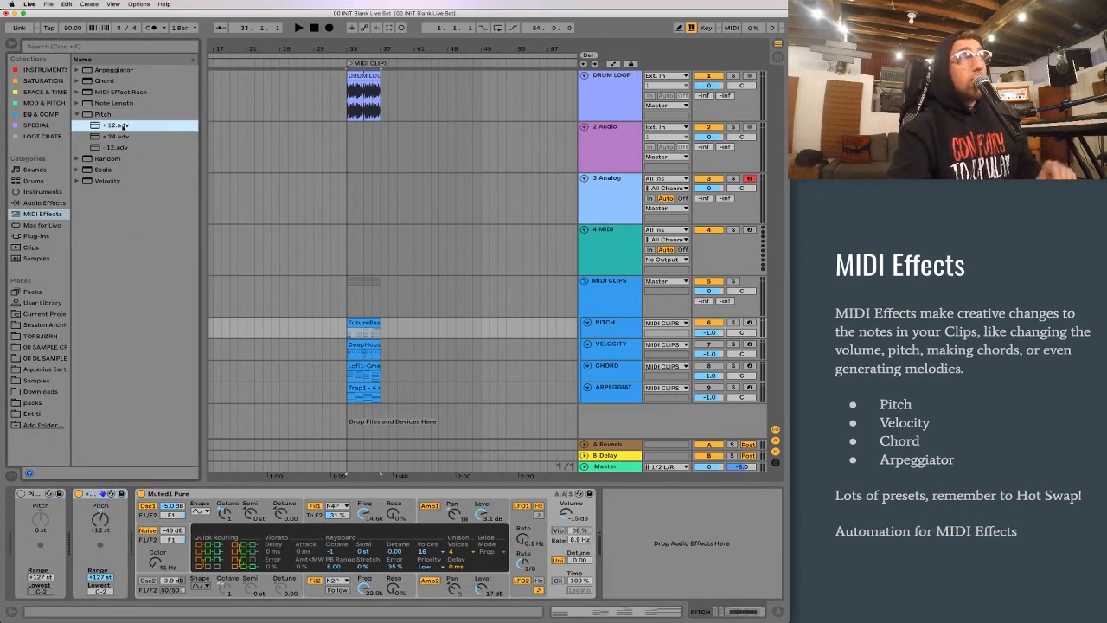
pyautogui.press('space')
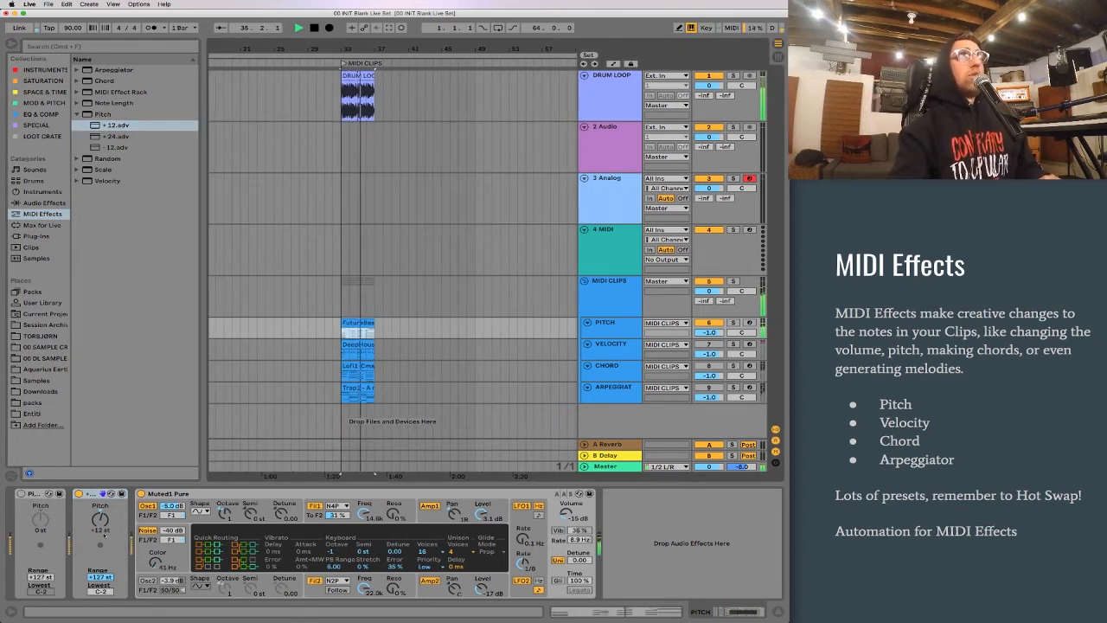
pyautogui.press('space')
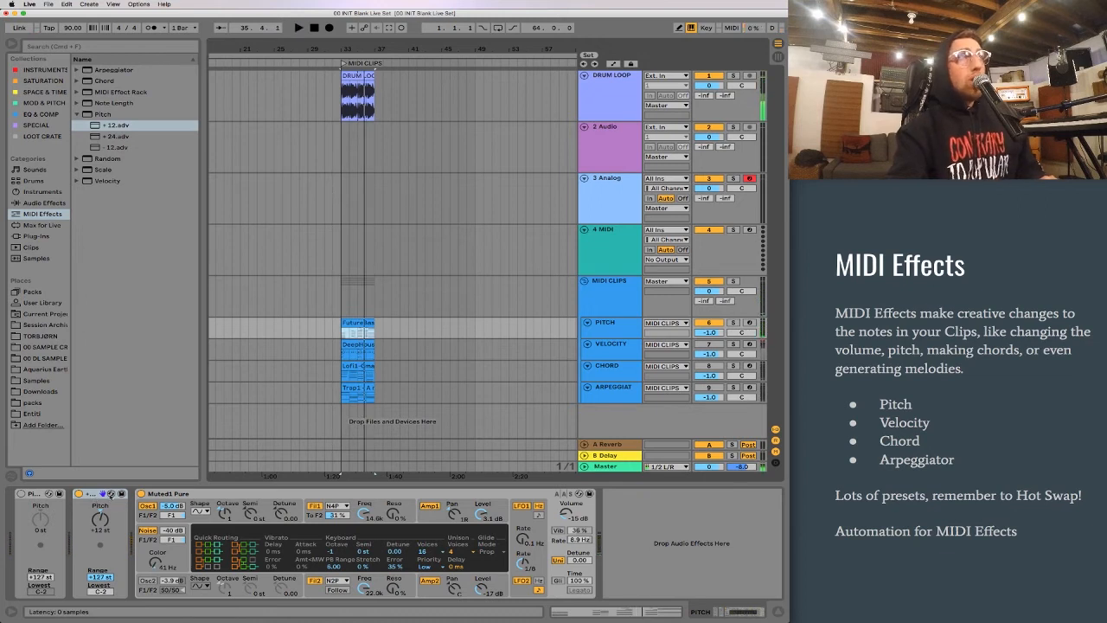
# Step: Hot-swap the +12 Pitch preset for +24 and audition the arrangement
pyautogui.click(111, 495)
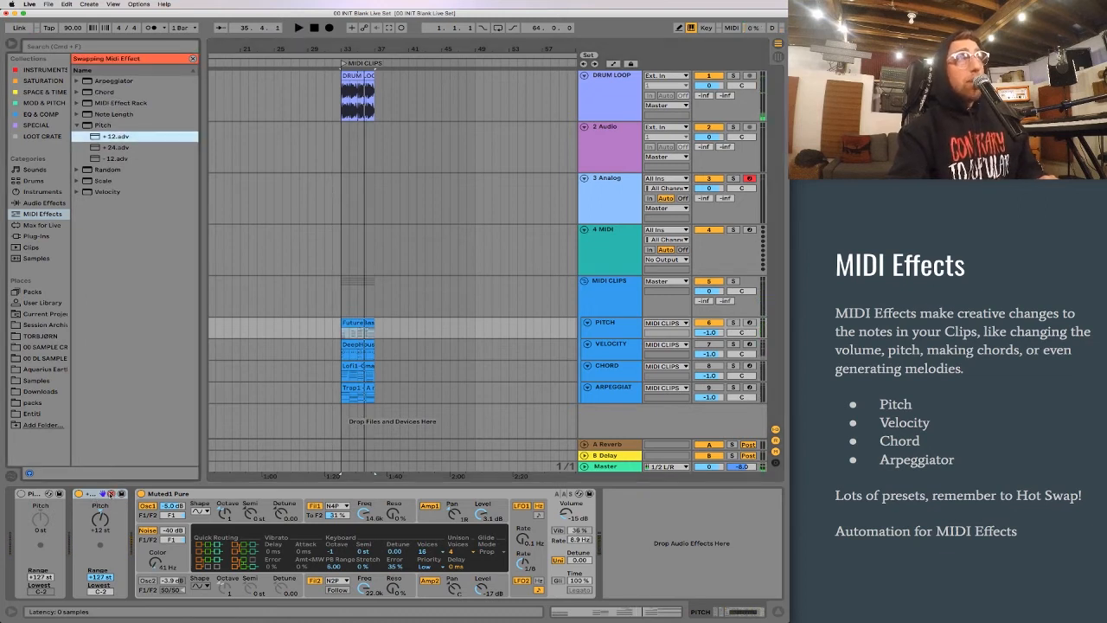
pyautogui.doubleClick(124, 147)
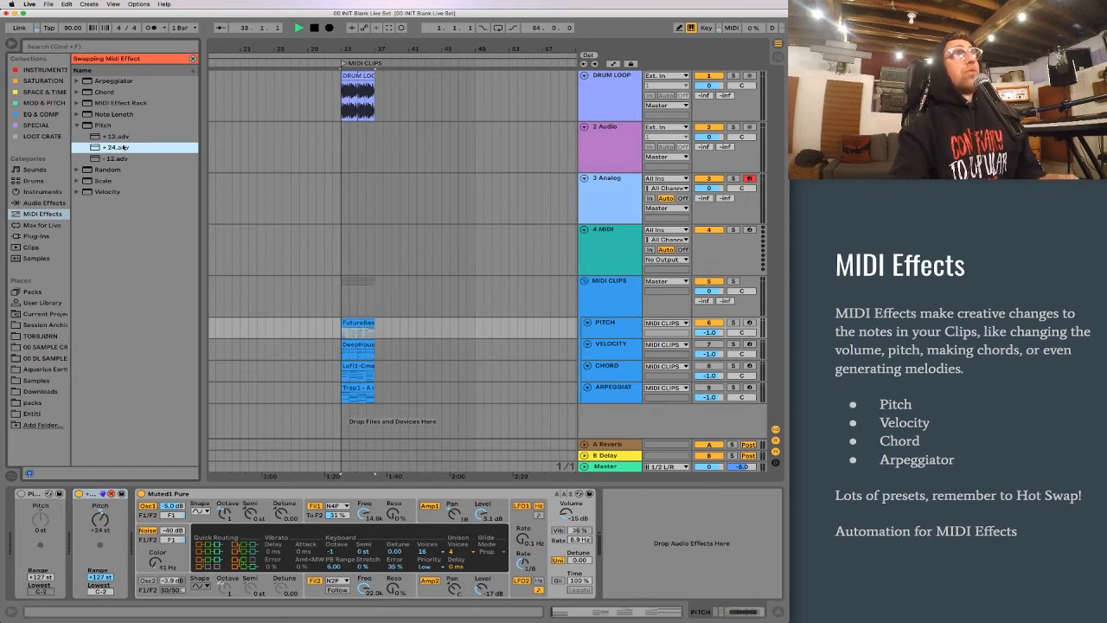
pyautogui.press('space')
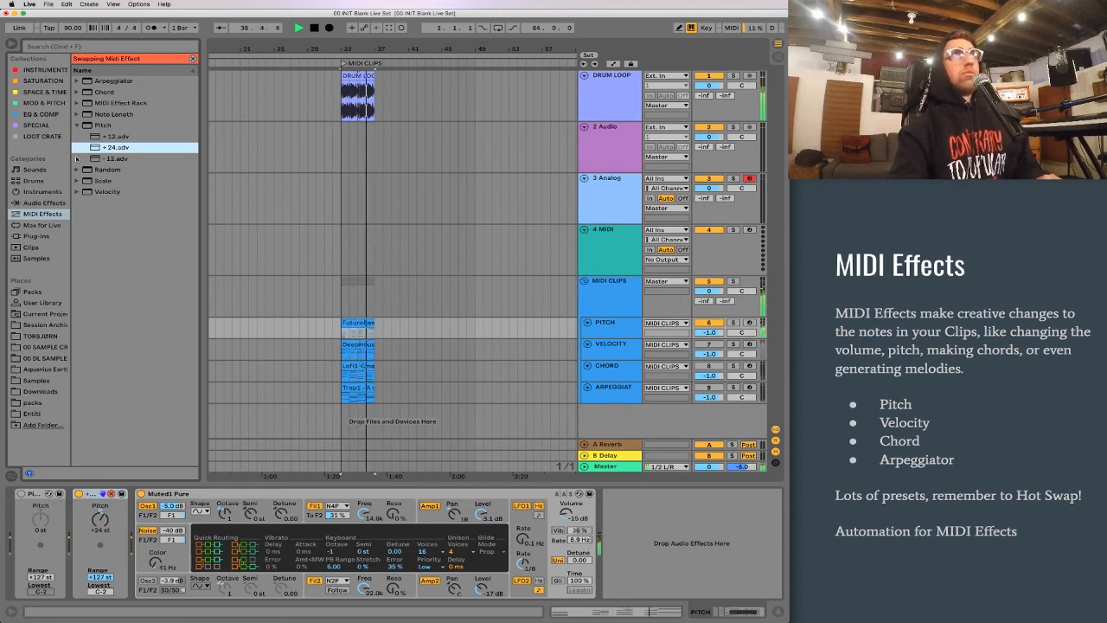
pyautogui.press('space')
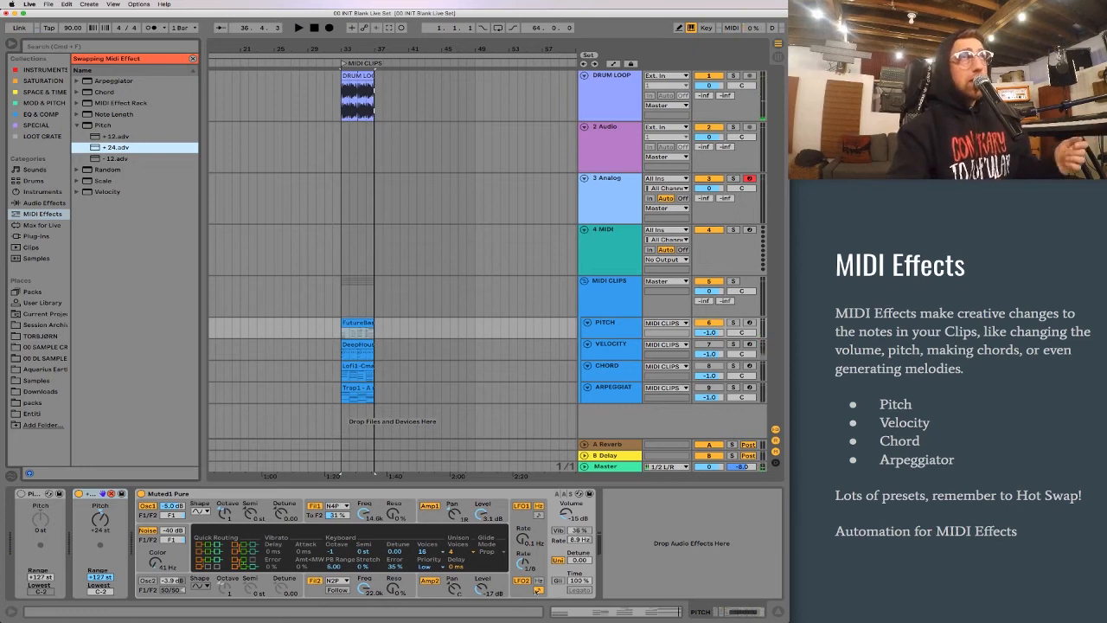
# Step: Fold and deactivate the PITCH track, activate the VELOCITY track and show its devices, and collapse the browser's Pitch presets
pyautogui.click(587, 322)
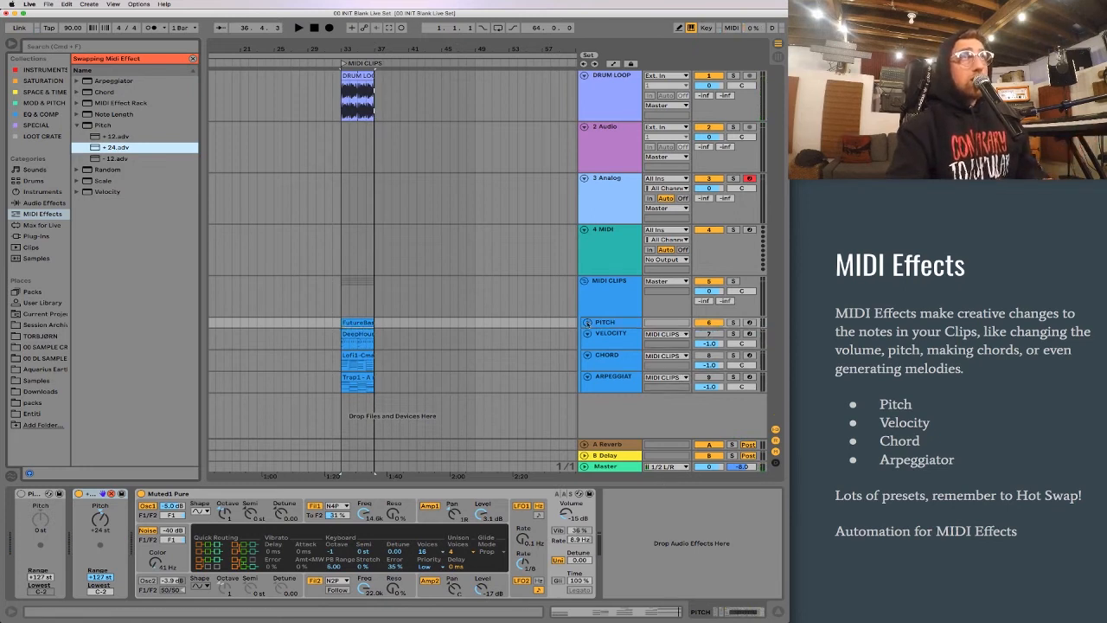
pyautogui.click(710, 333)
pyautogui.click(709, 322)
pyautogui.click(617, 343)
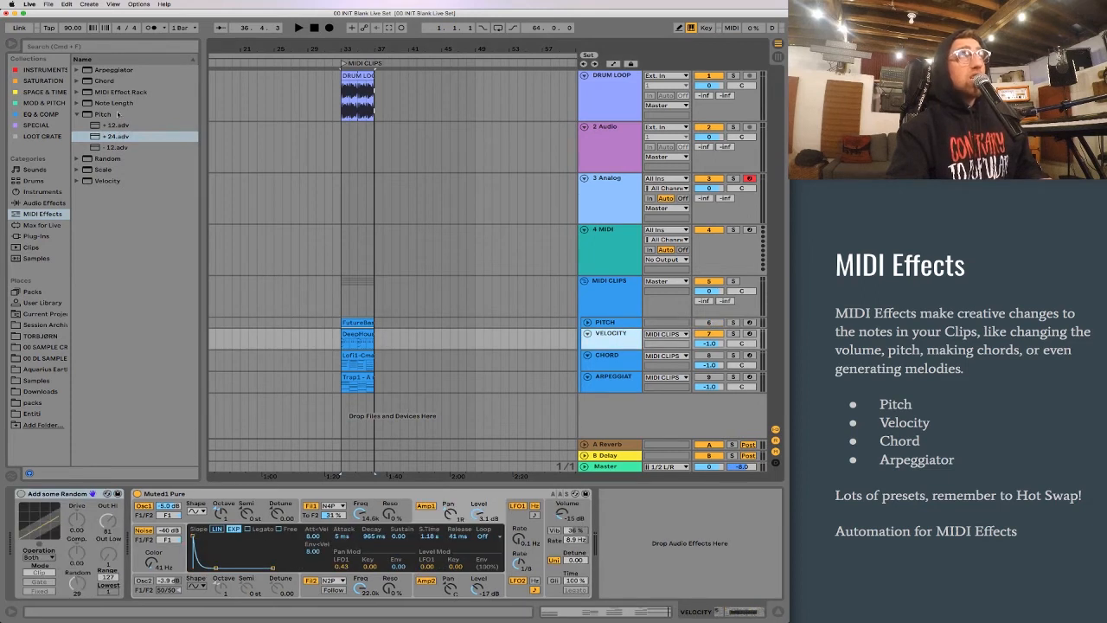
pyautogui.click(76, 115)
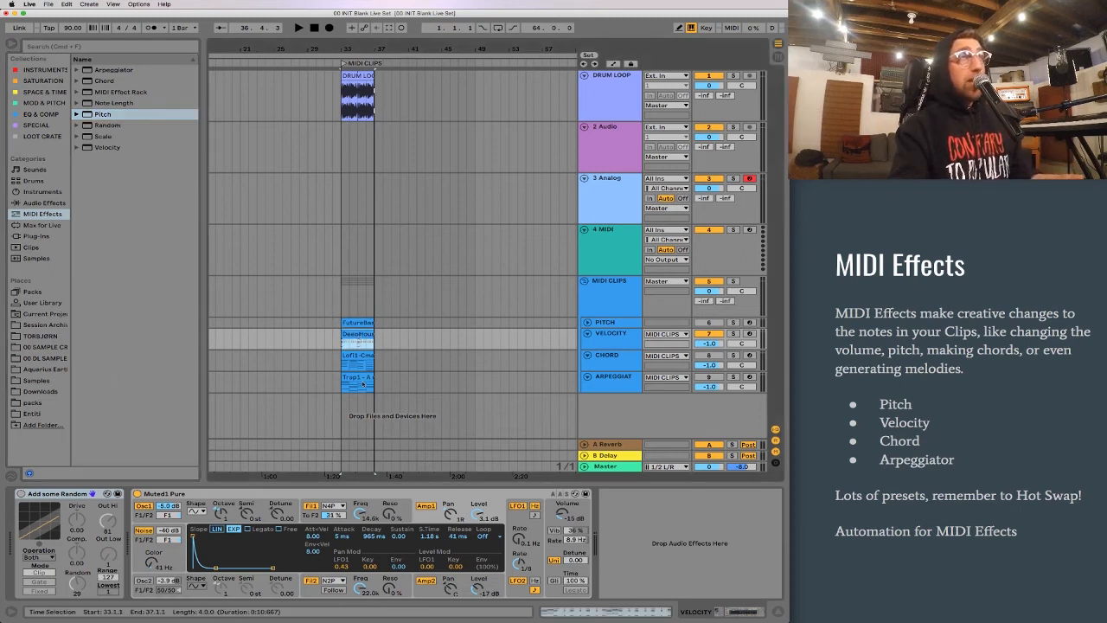
# Step: Play the VELOCITY track's DeepHouse clip with its Add some Random velocity effect off
pyautogui.doubleClick(370, 345)
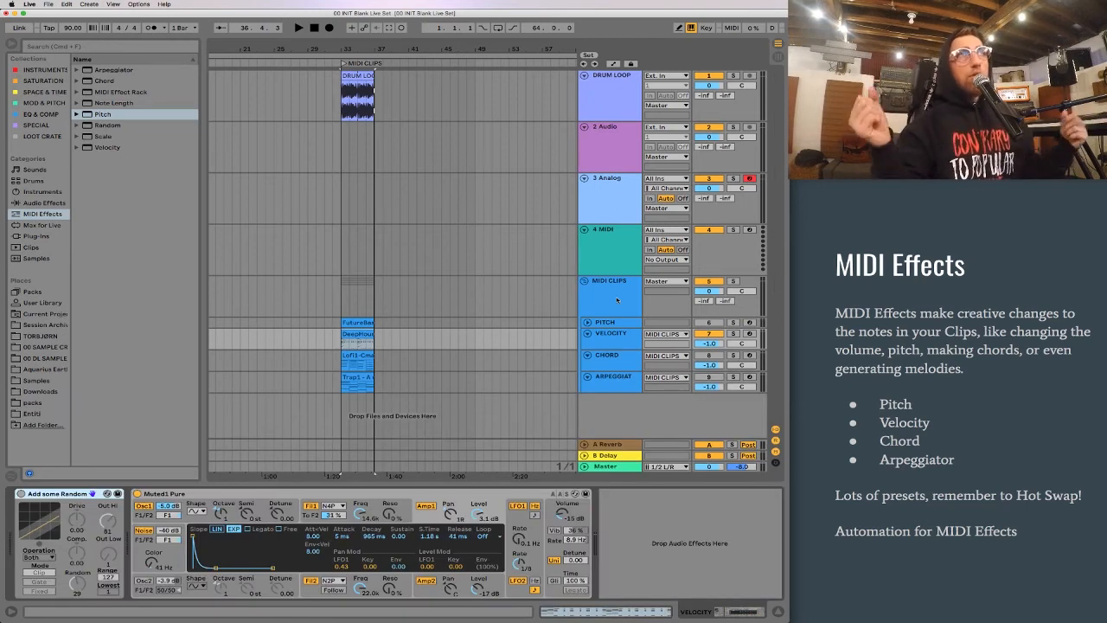
pyautogui.click(611, 338)
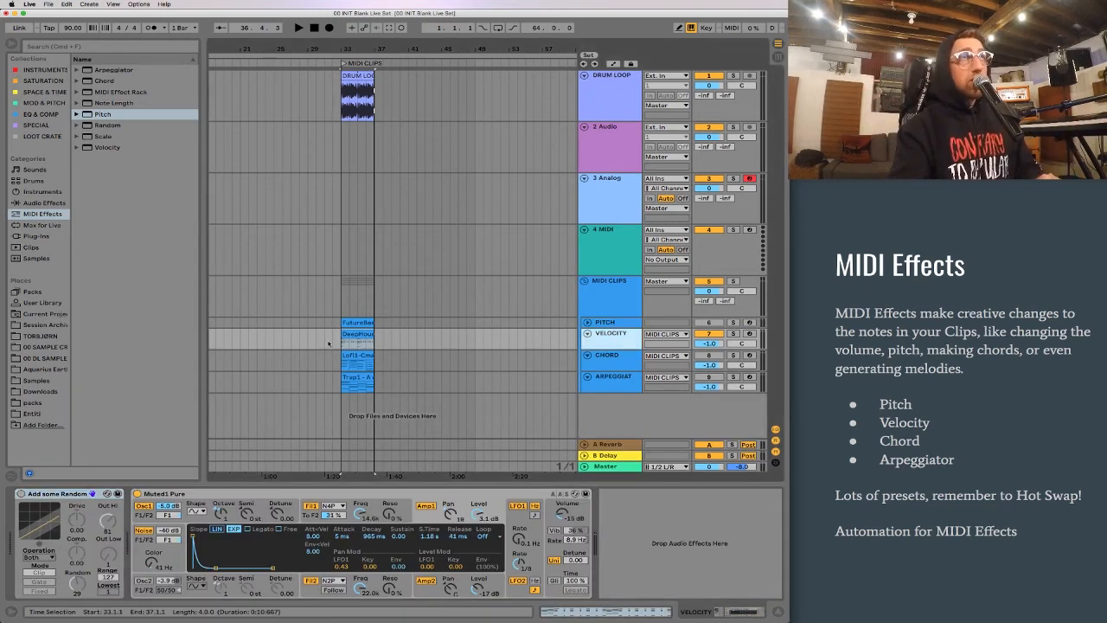
pyautogui.click(358, 333)
pyautogui.press('space')
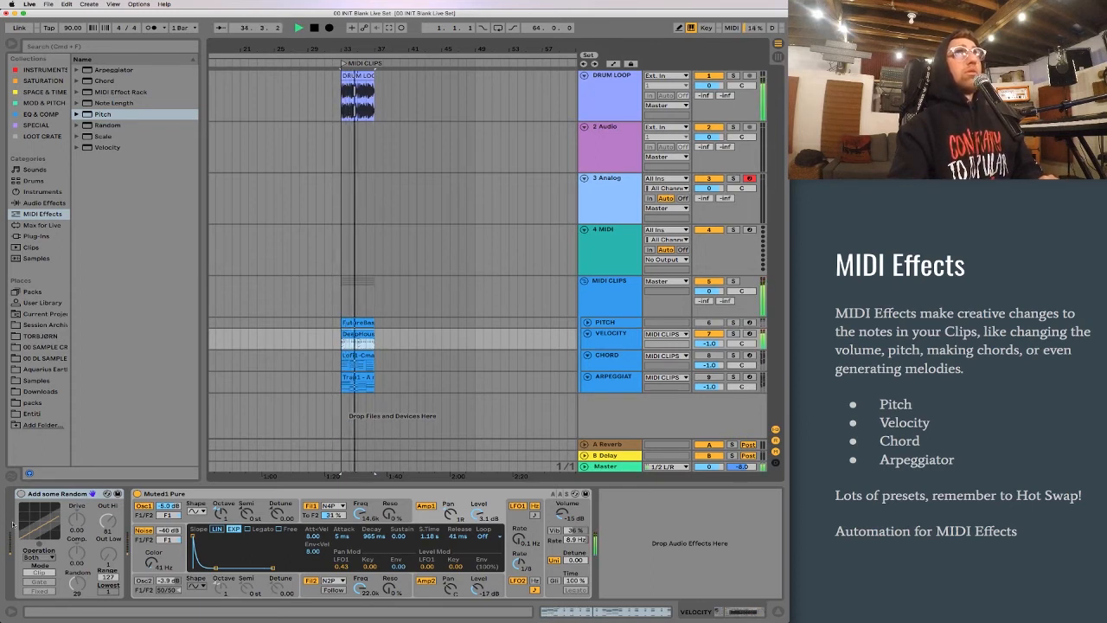
pyautogui.press('space')
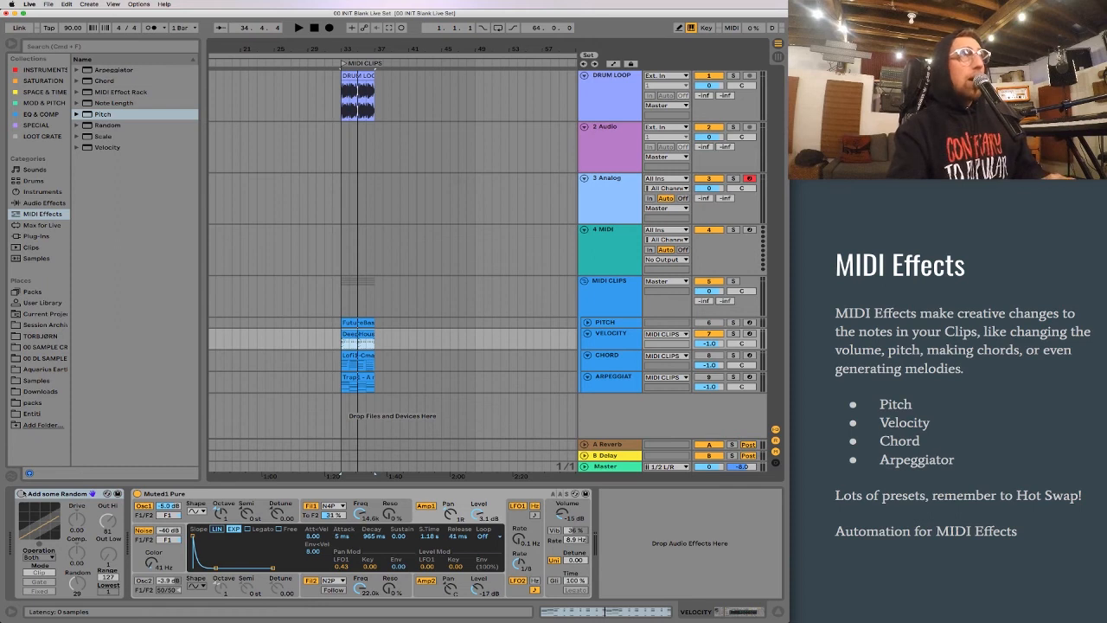
# Step: List the Velocity presets, turn on the Add some Random effect on the VELOCITY track and audition the clip
pyautogui.click(77, 147)
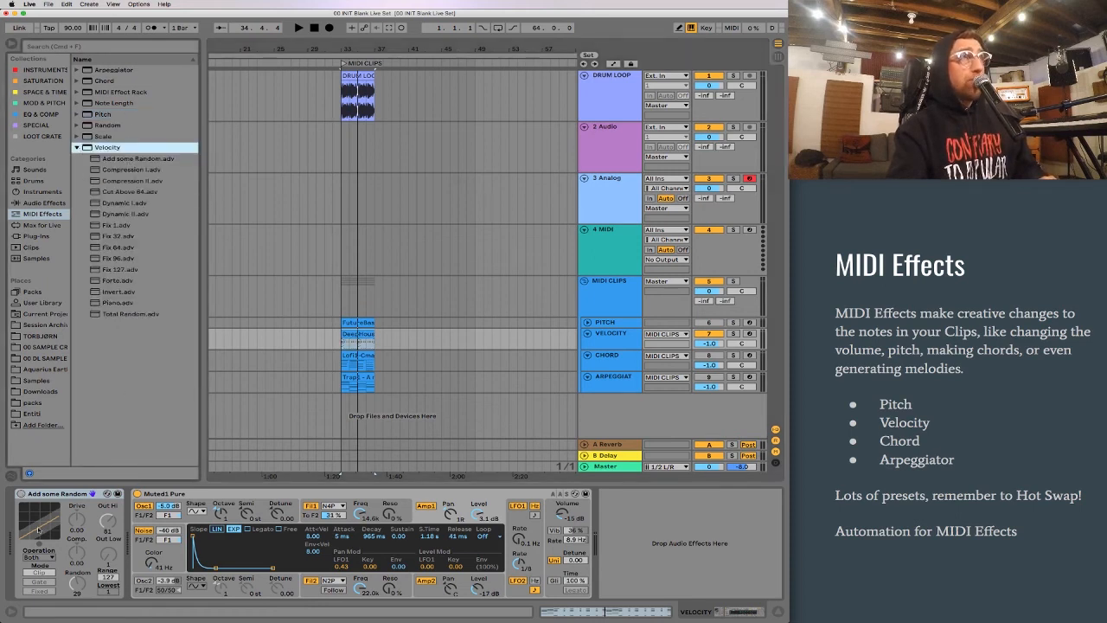
pyautogui.click(21, 494)
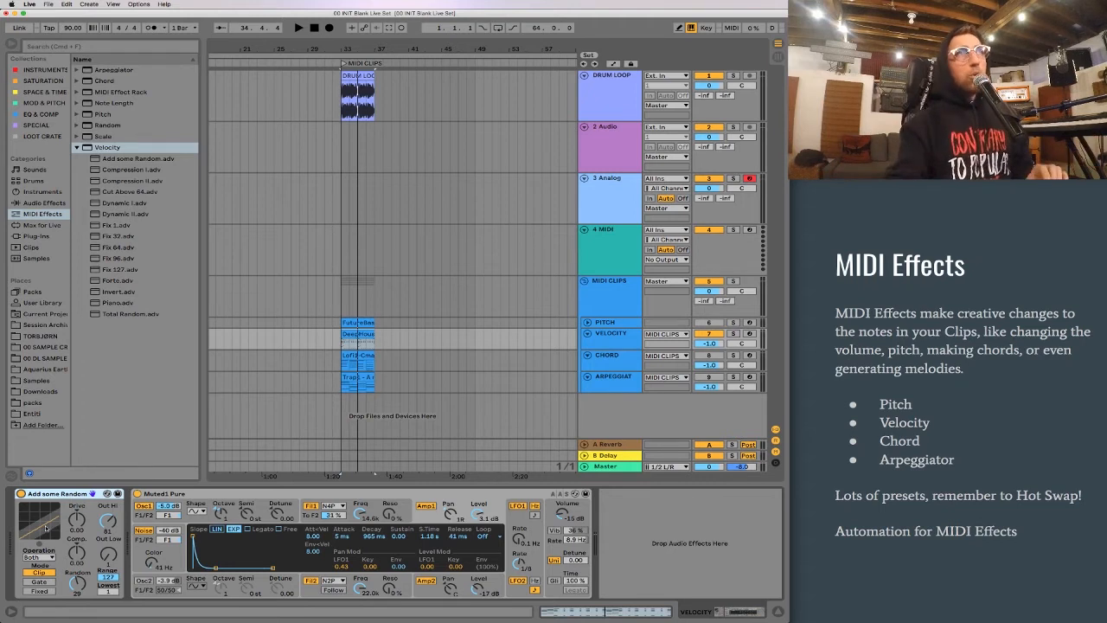
pyautogui.press('space')
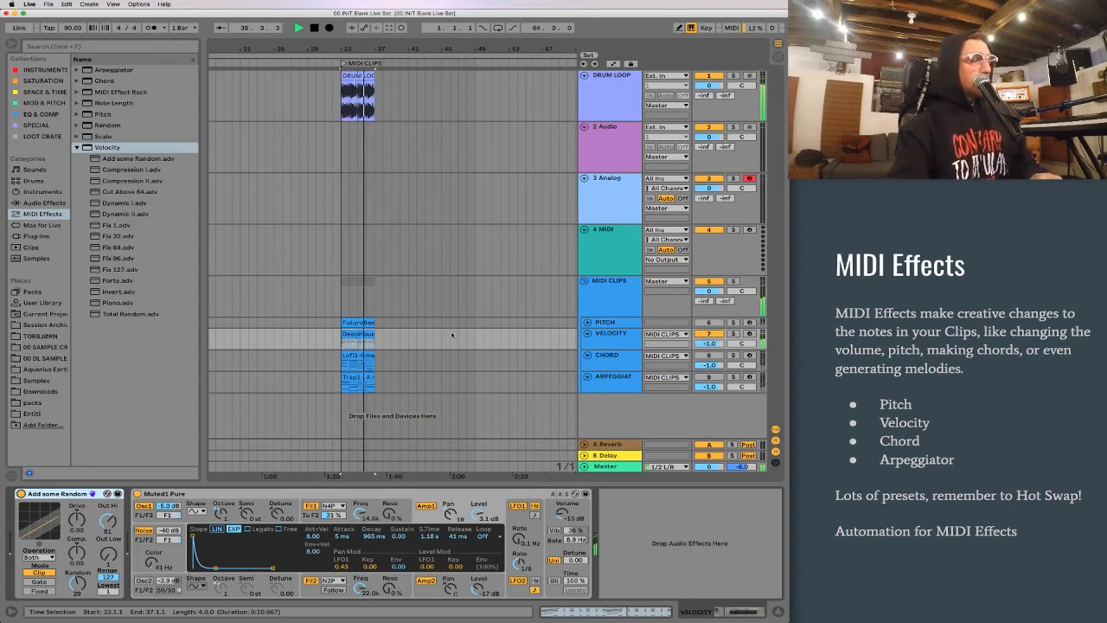
pyautogui.press('space')
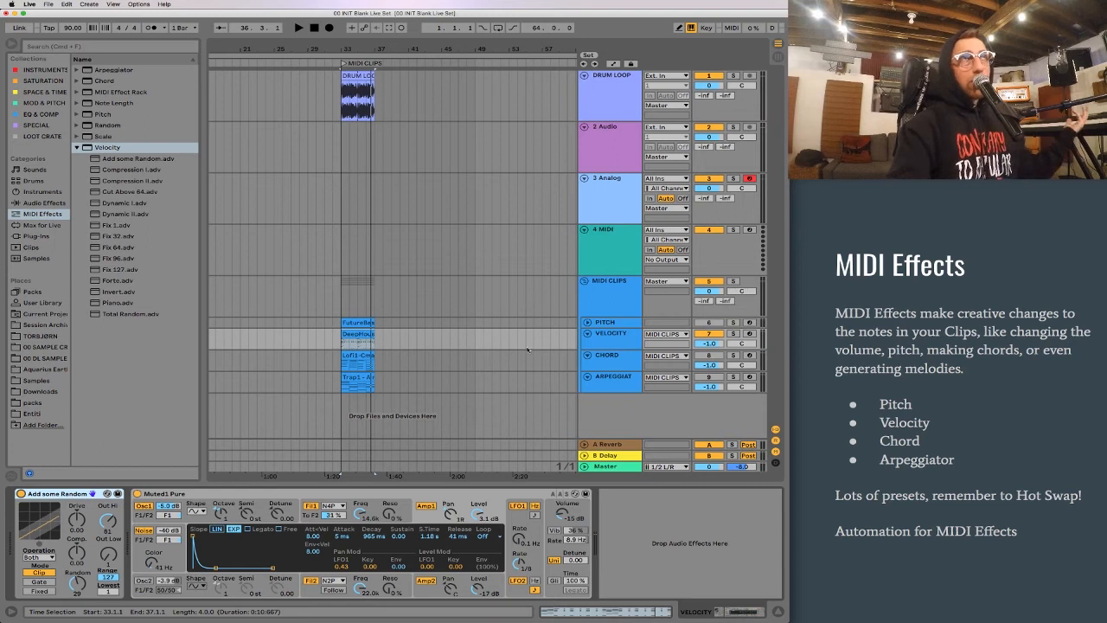
# Step: Deactivate the VELOCITY track and activate the CHORD track, showing its Major Chord device
pyautogui.click(708, 333)
pyautogui.click(709, 357)
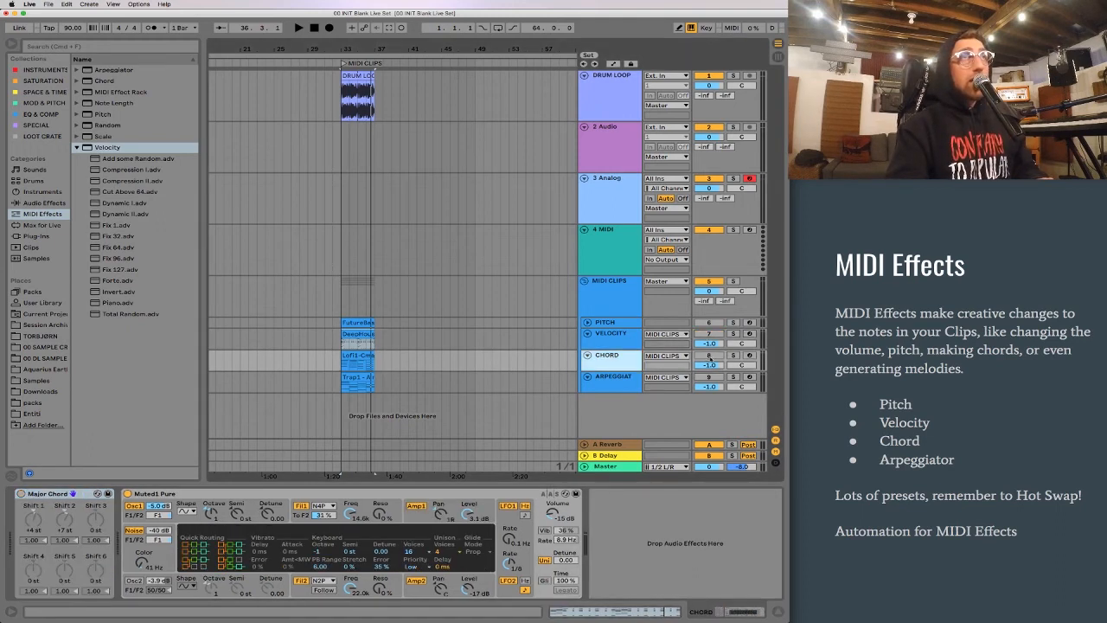
pyautogui.click(714, 354)
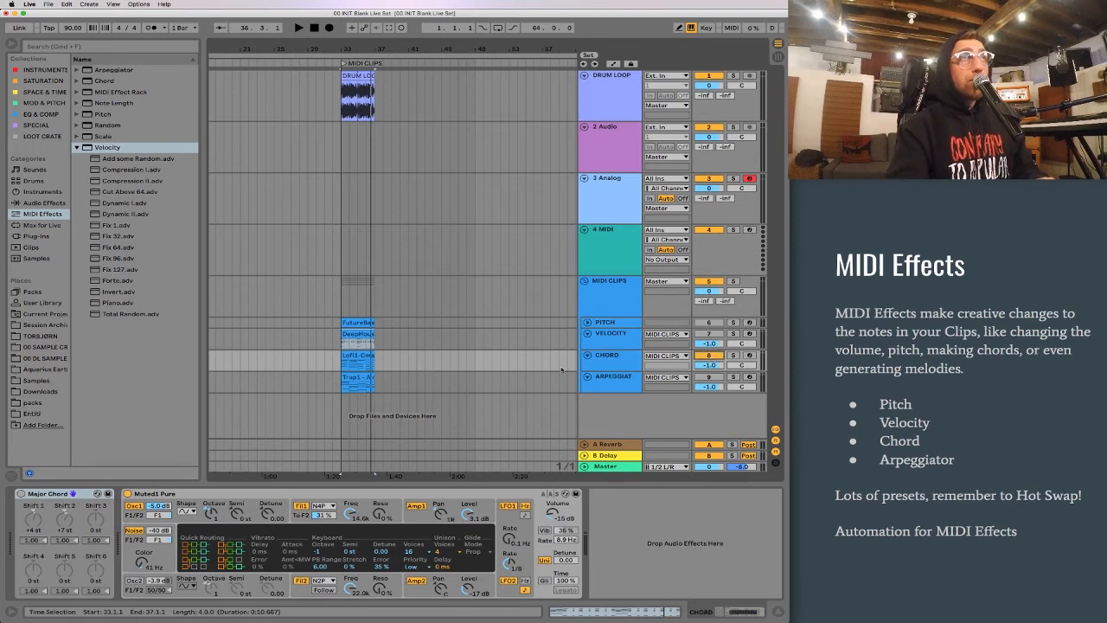
# Step: Play the CHORD track's Lofi1-Cmajor clip first without and again with the Major Chord effect
pyautogui.click(348, 358)
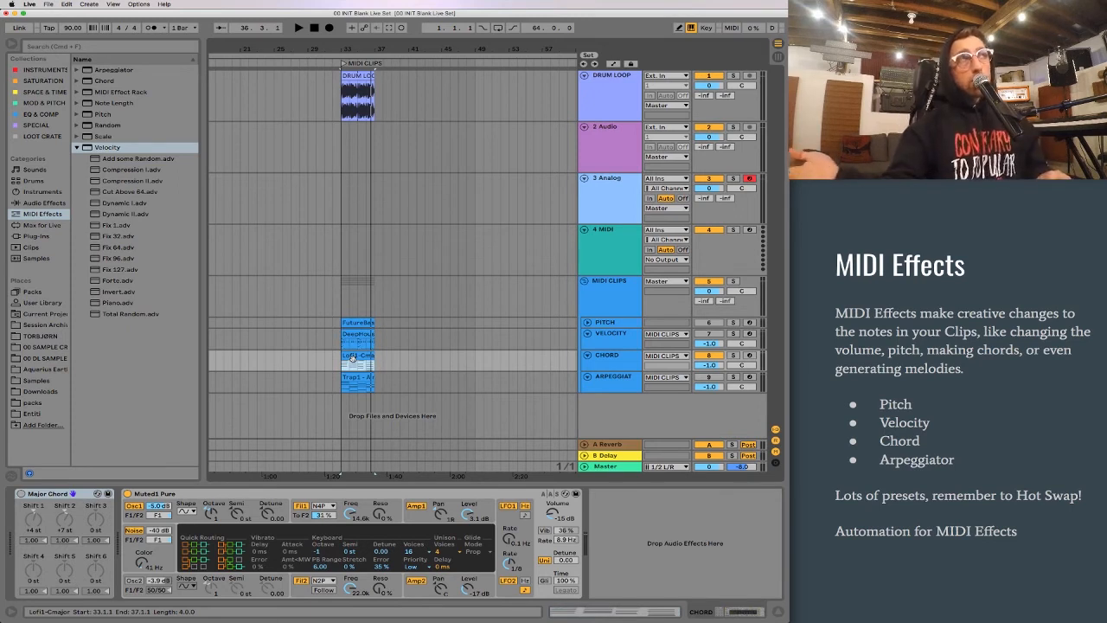
pyautogui.press('space')
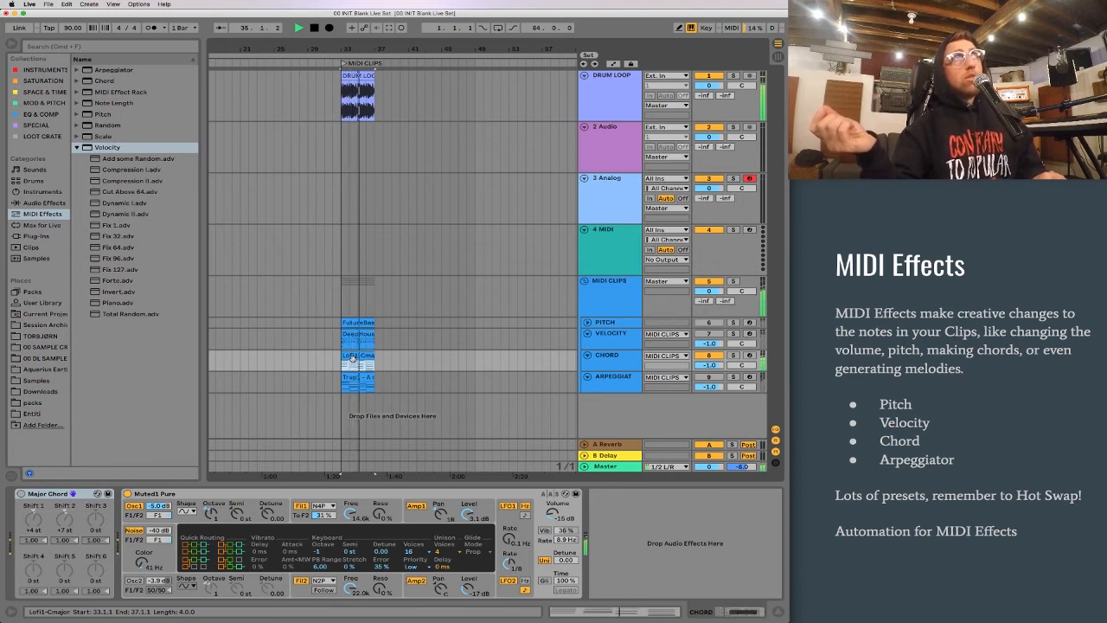
pyautogui.press('space')
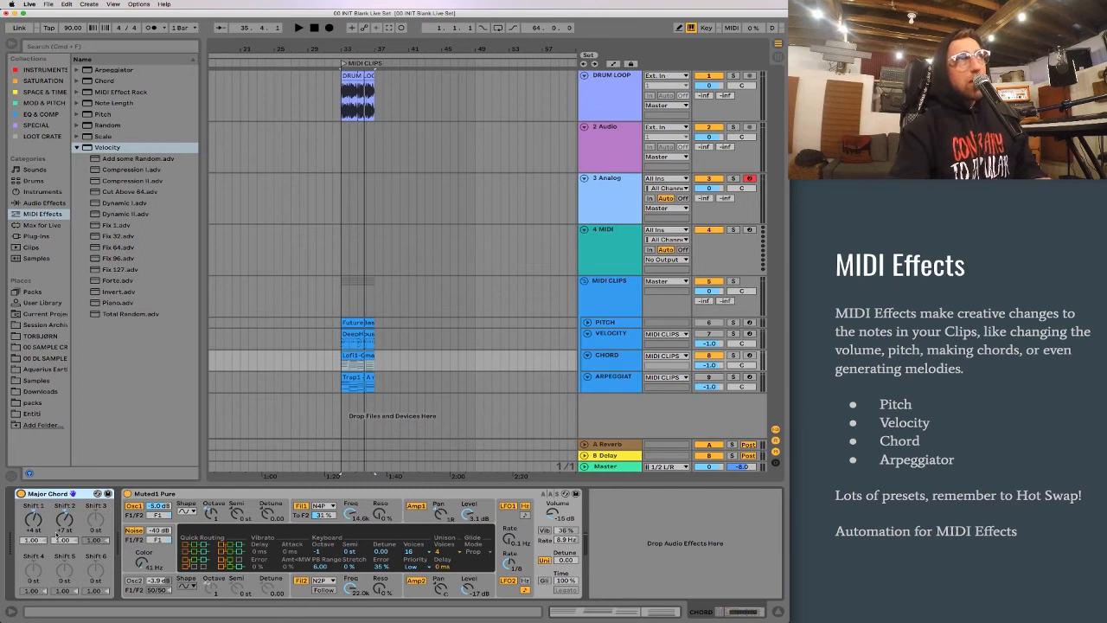
pyautogui.press('space')
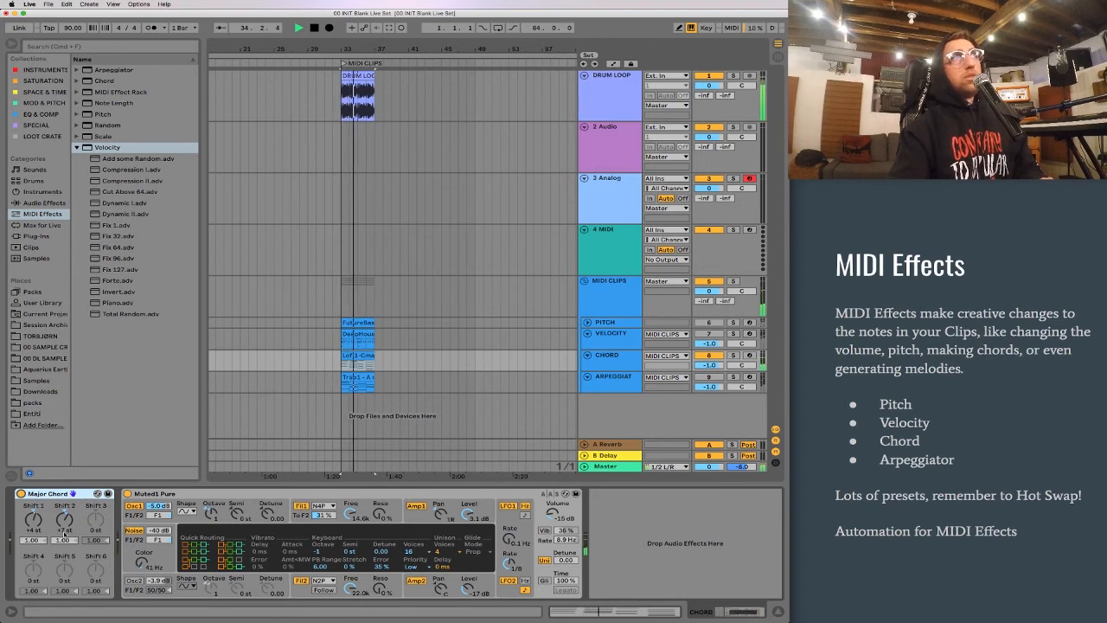
pyautogui.press('space')
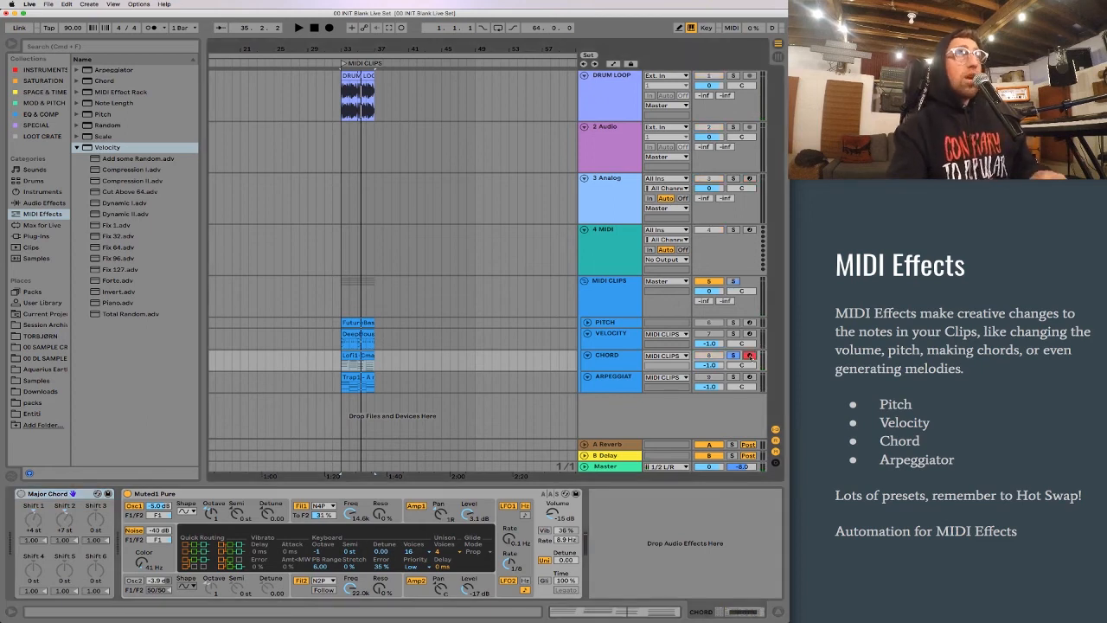
# Step: Play a note live on the soloed, record-armed CHORD track and turn on its Major Chord effect
pyautogui.click(359, 381)
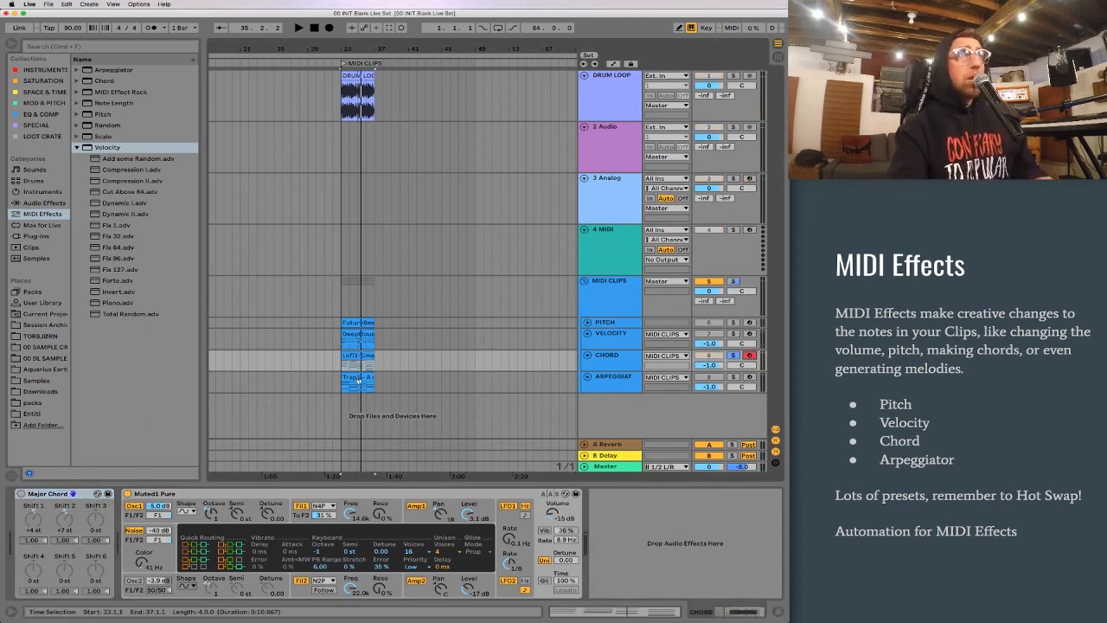
pyautogui.press('x')
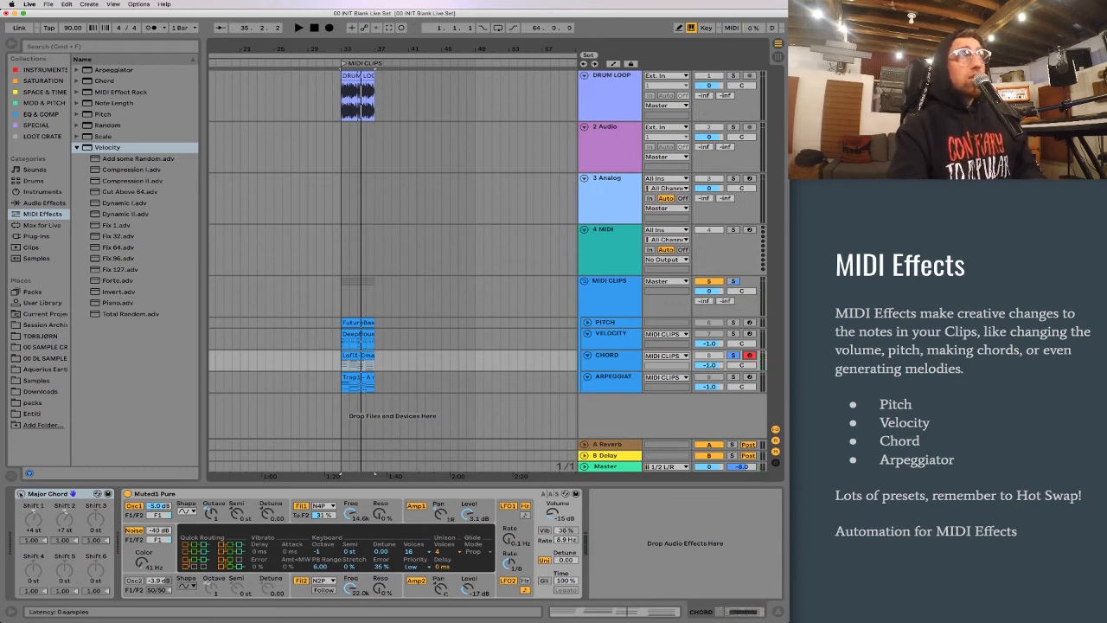
pyautogui.click(21, 494)
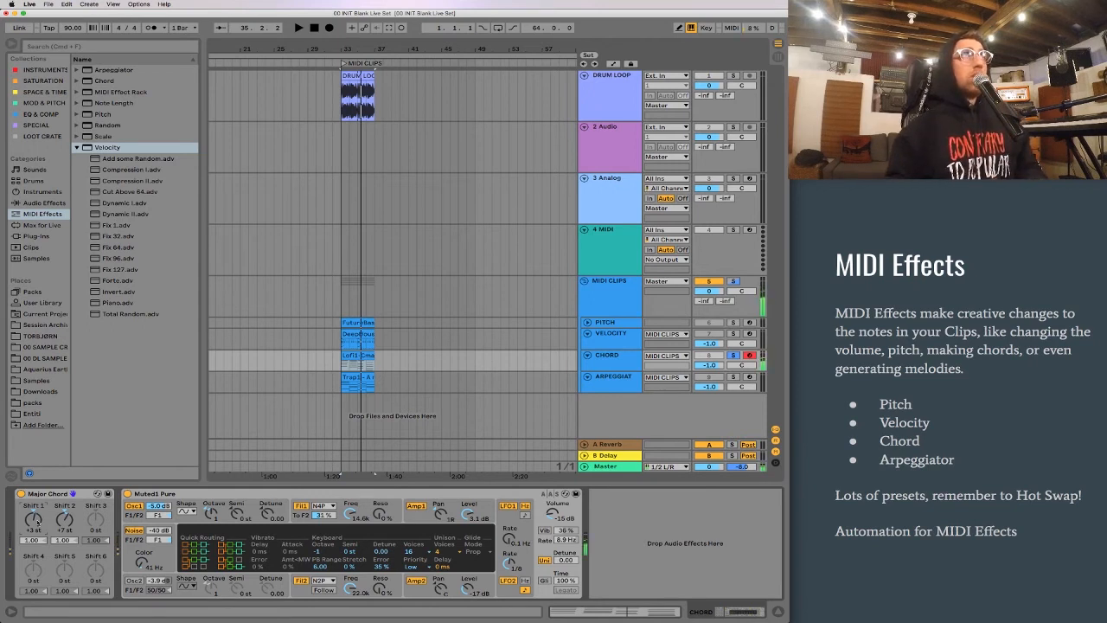
# Step: Hot-swap the CHORD track's Major Chord effect through the Chord presets Debusien, Eternal Sunshine, Ligetian and MinorTim
pyautogui.click(336, 478)
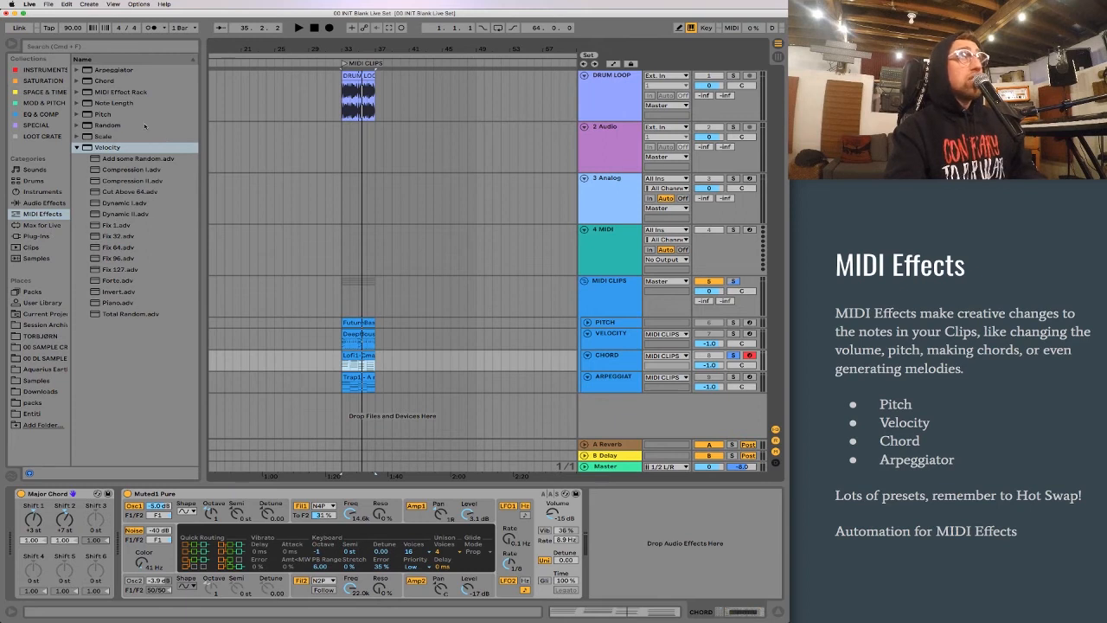
pyautogui.click(77, 81)
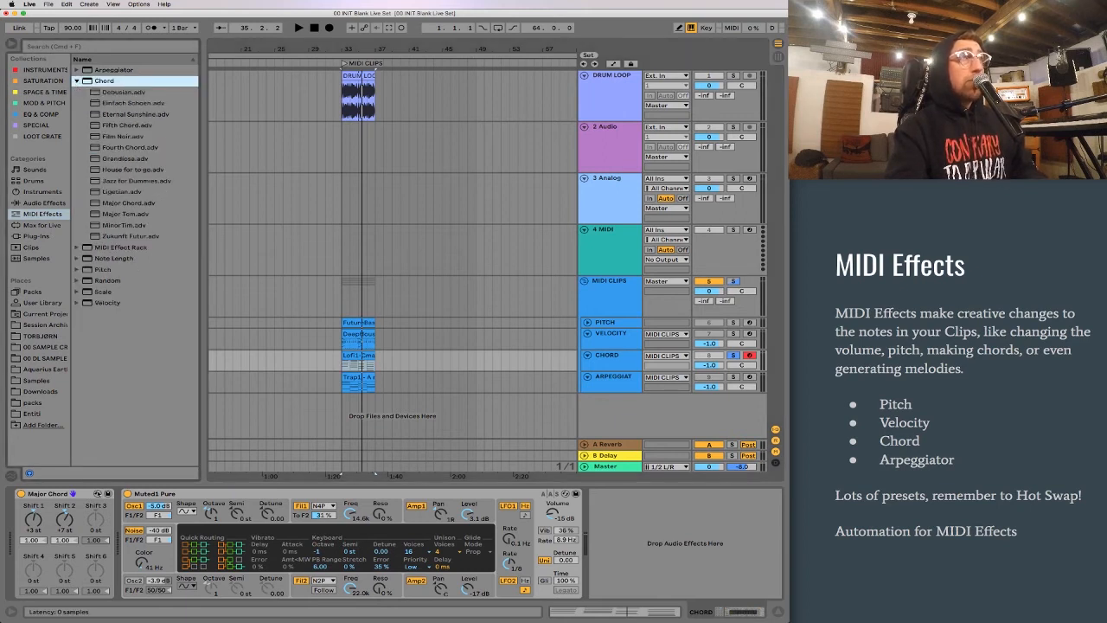
pyautogui.click(99, 494)
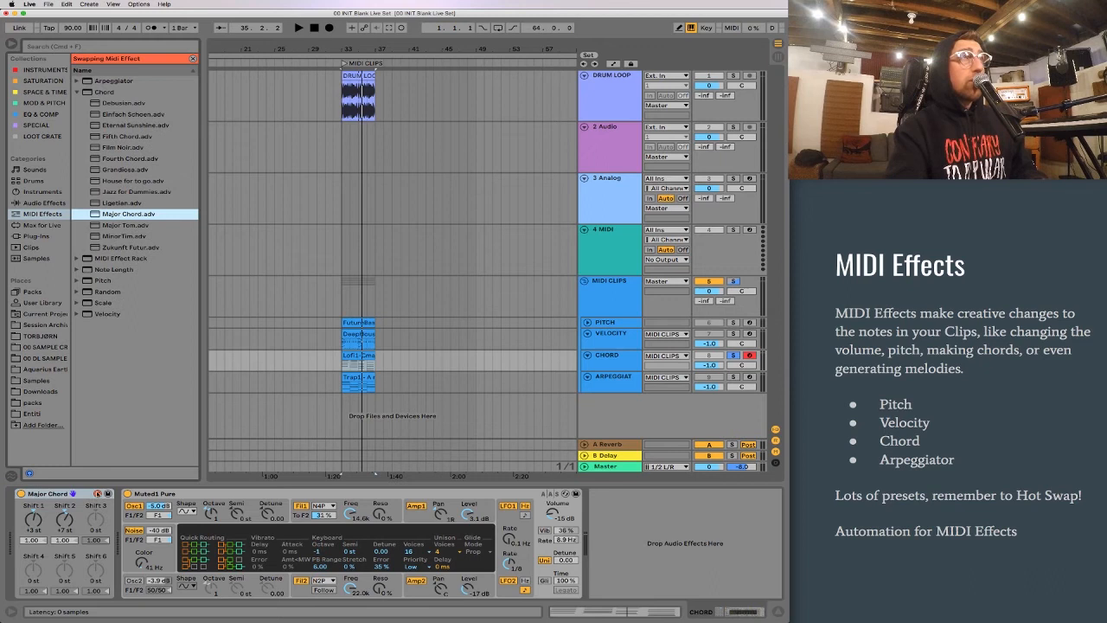
pyautogui.click(126, 103)
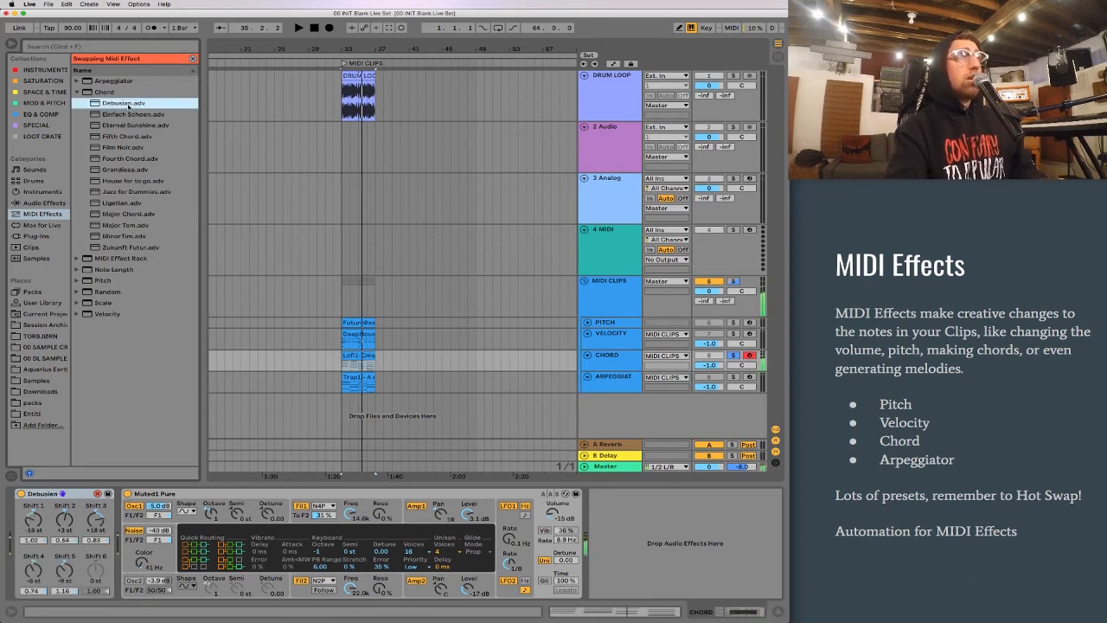
pyautogui.click(131, 126)
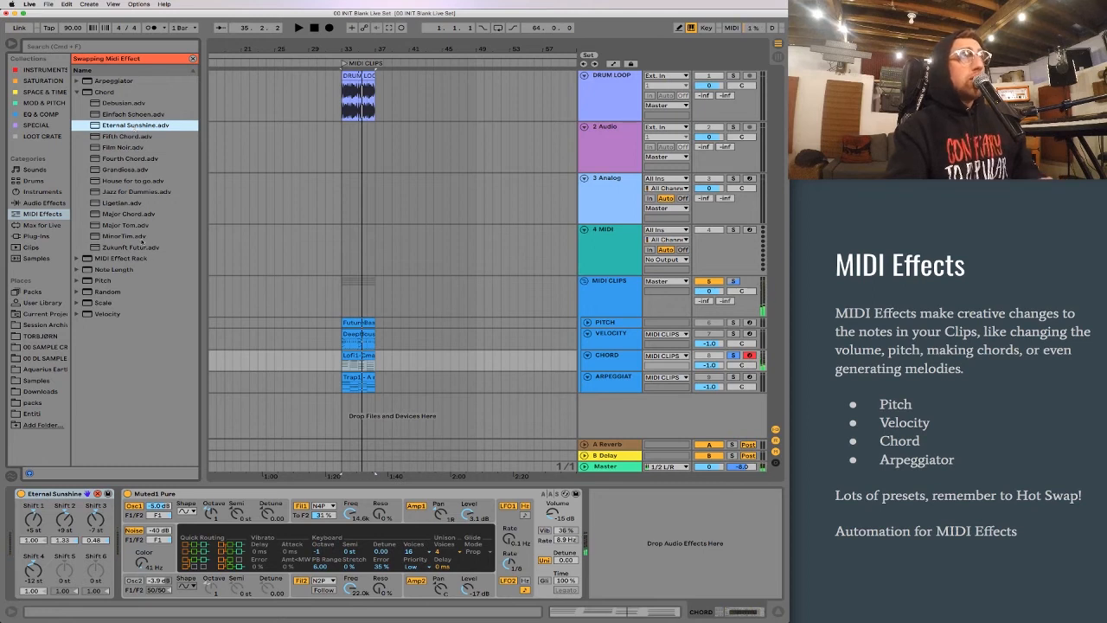
pyautogui.click(128, 204)
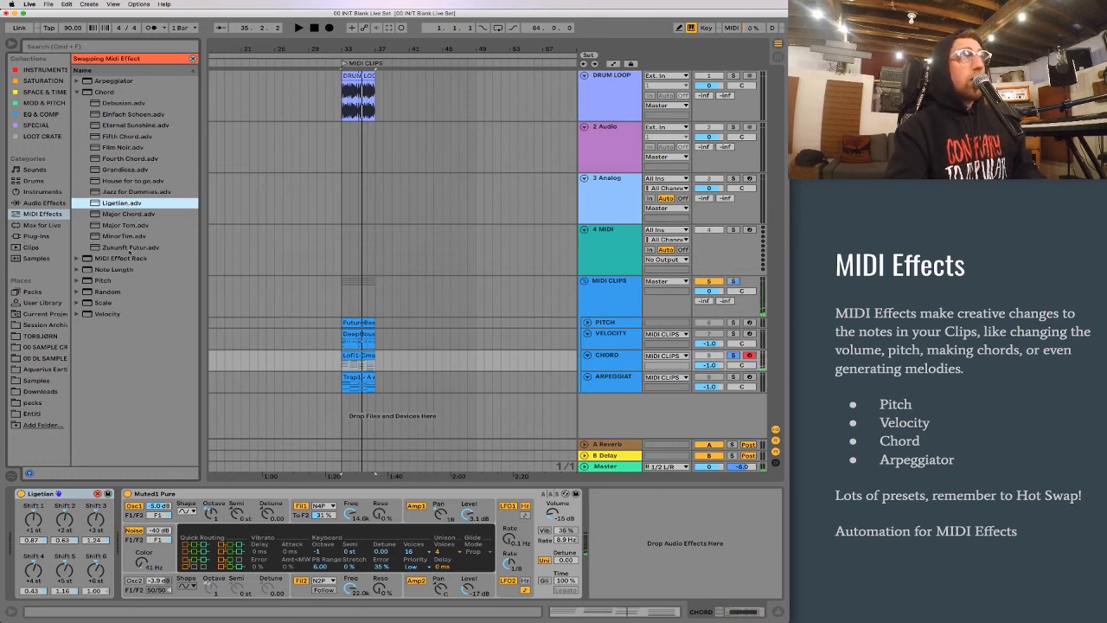
pyautogui.click(130, 237)
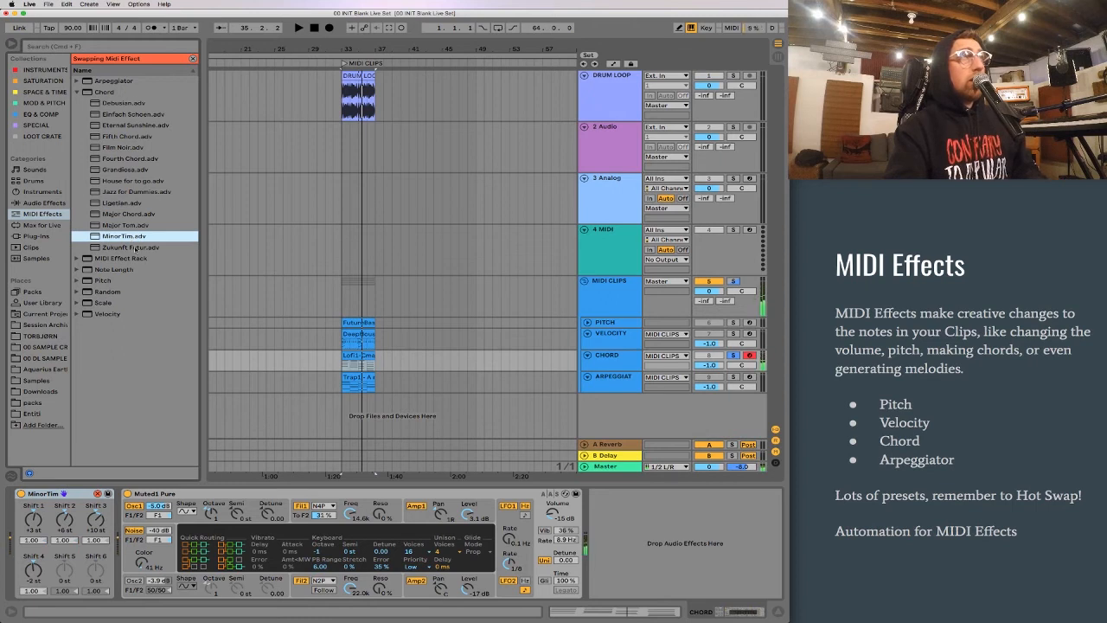
# Step: Unsolo and deactivate the CHORD track, and activate the ARPEGGIATOR track with its devices shown
pyautogui.click(733, 354)
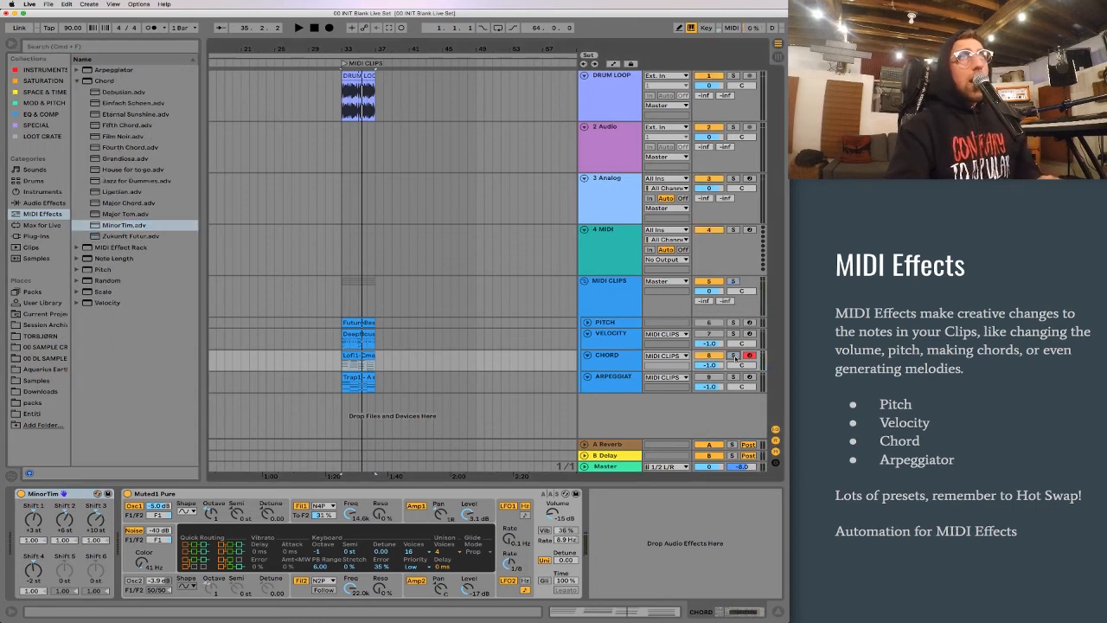
pyautogui.click(619, 387)
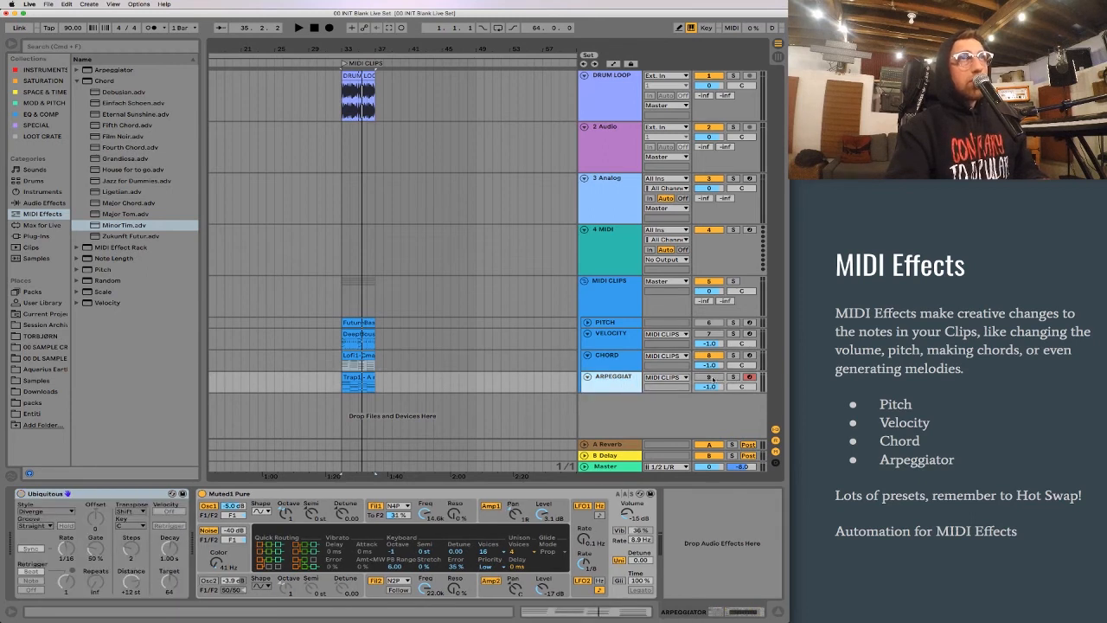
pyautogui.click(712, 378)
pyautogui.click(710, 356)
pyautogui.click(616, 384)
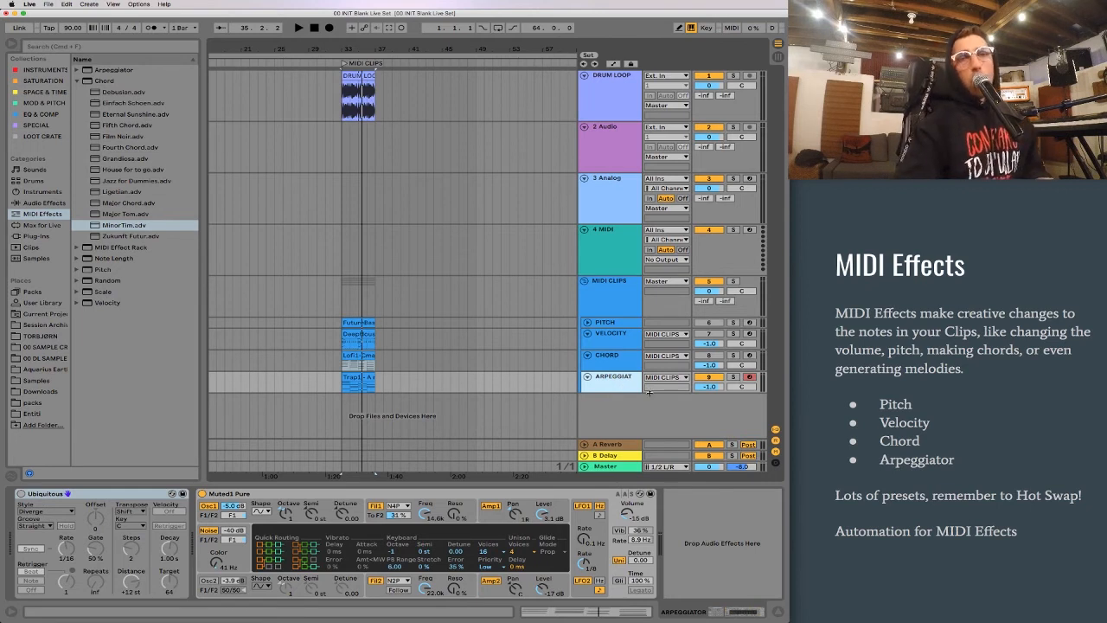
# Step: Play the ARPEGGIATOR track's Trap1 clip first without and again with the Ubiquitous arpeggiator effect turned on
pyautogui.press('space')
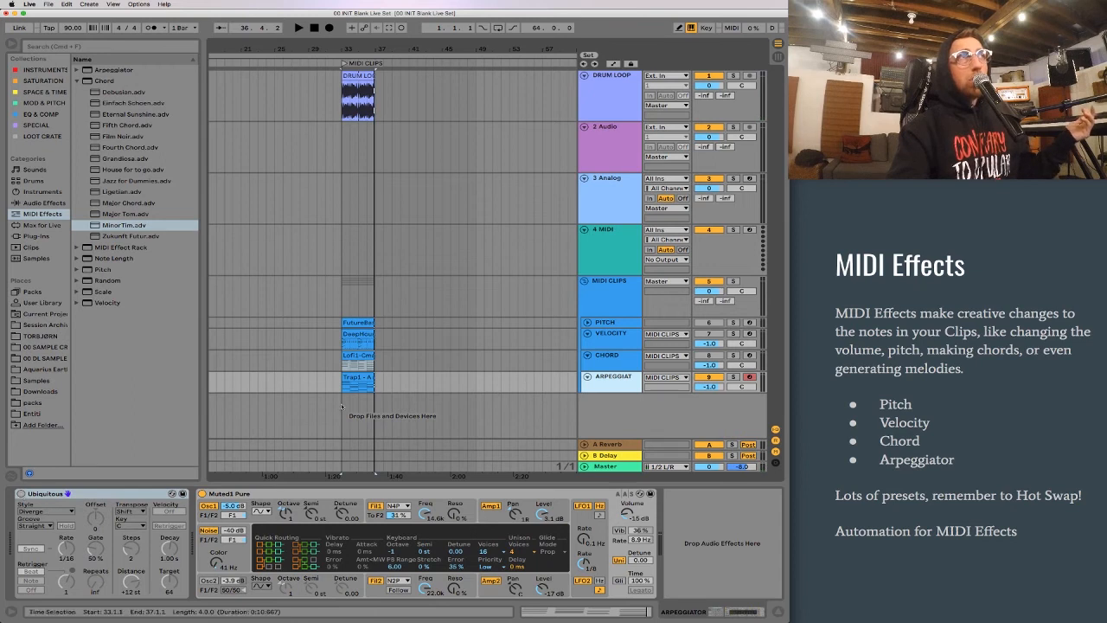
pyautogui.click(364, 377)
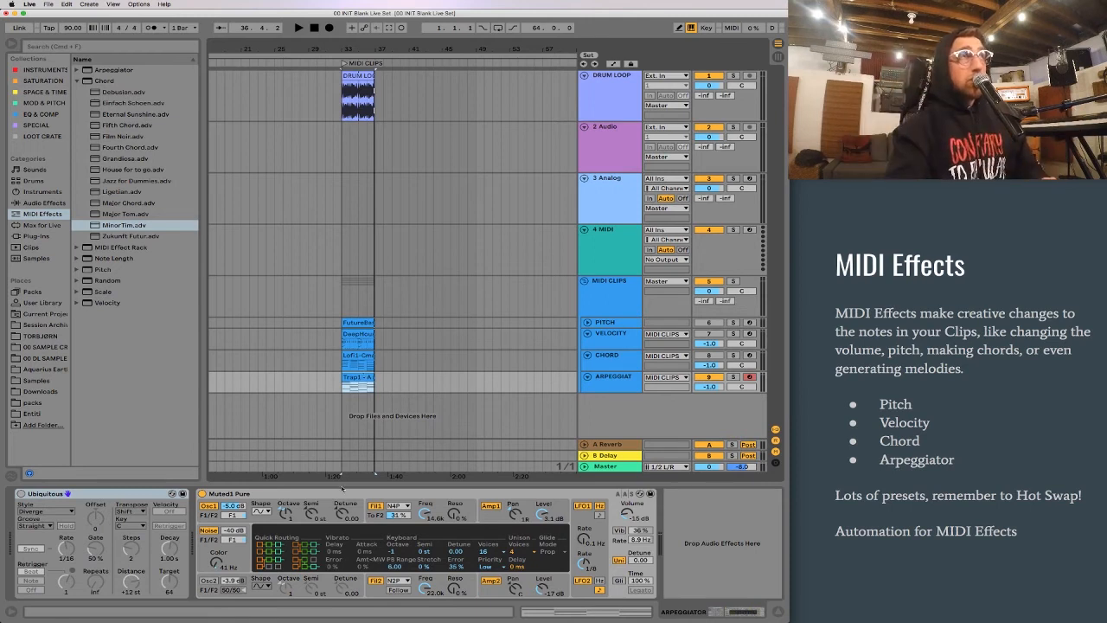
pyautogui.click(20, 494)
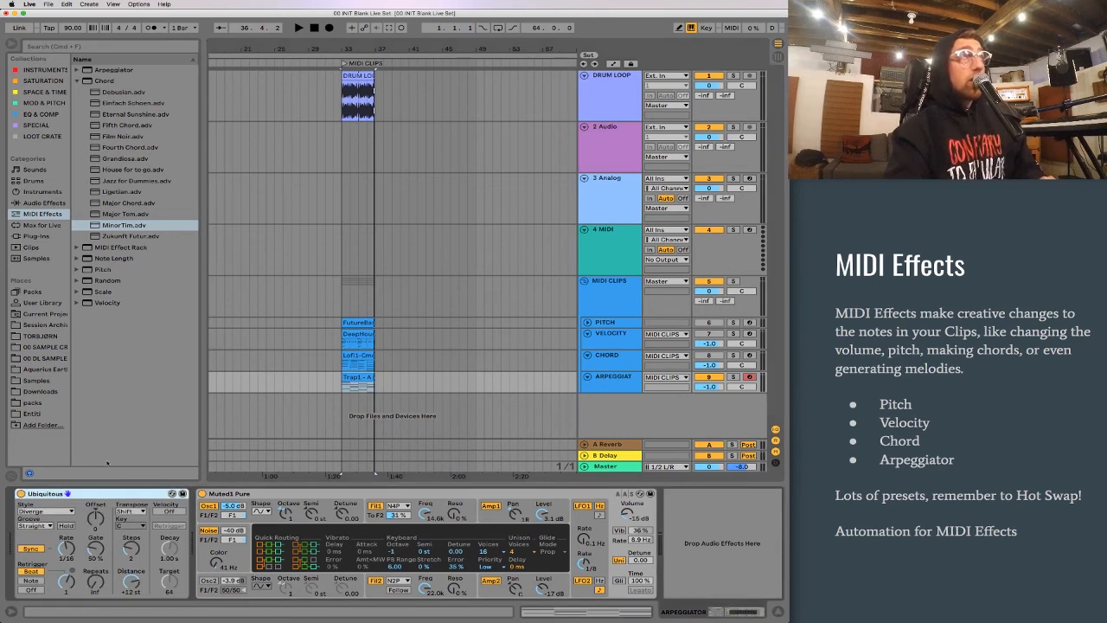
pyautogui.click(76, 69)
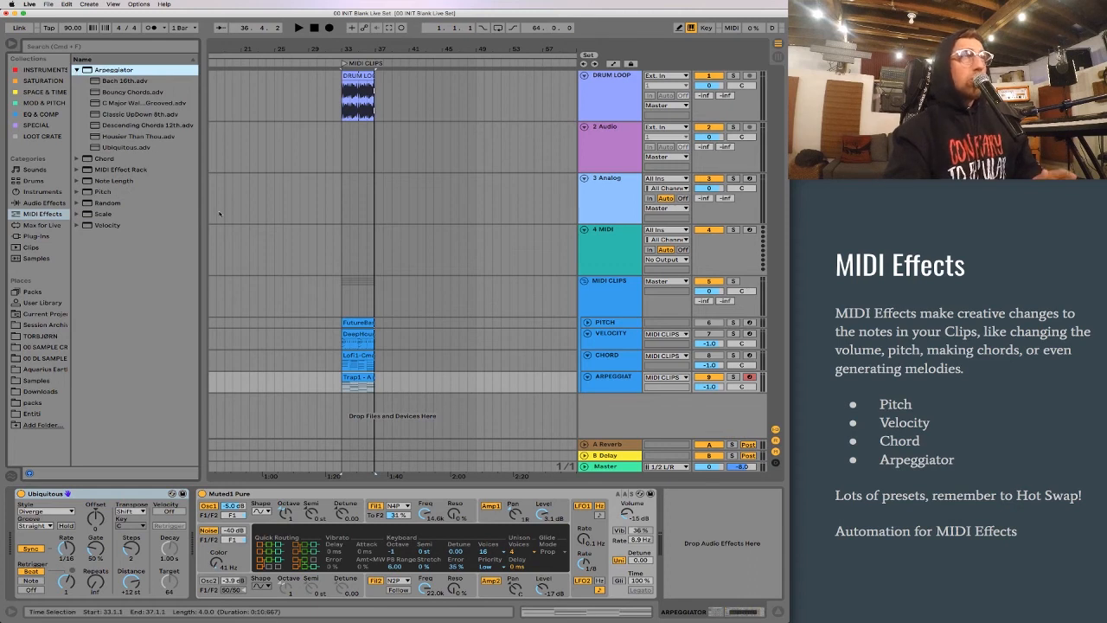
pyautogui.press('space')
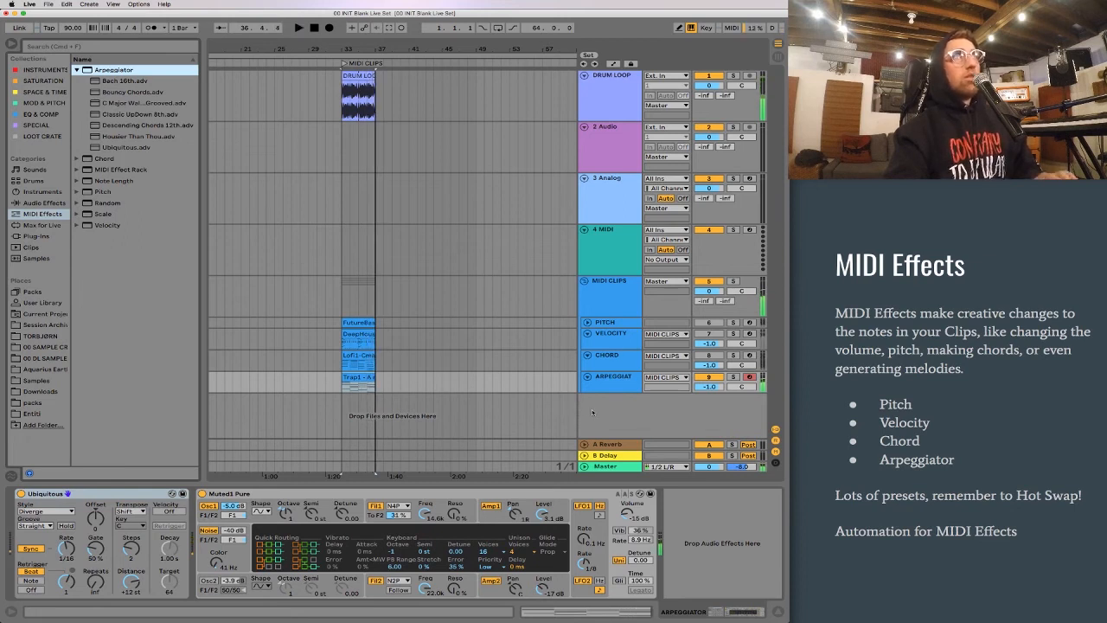
# Step: Duplicate the ARPEGGIATOR track and delete the Ubiquitous effect from the copy
pyautogui.click(622, 383)
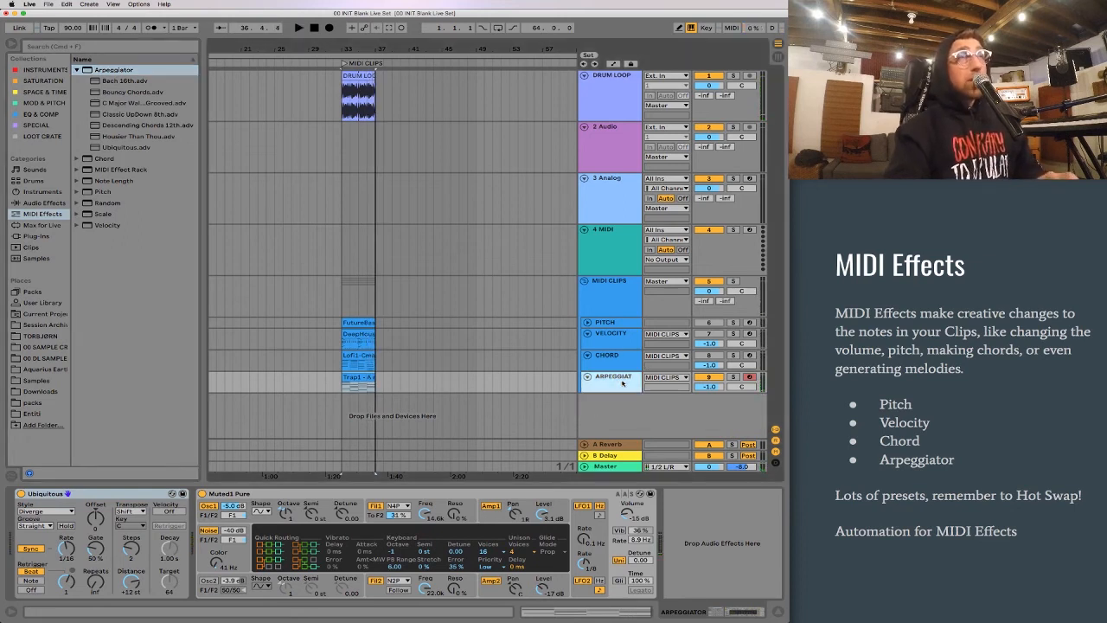
pyautogui.press('super+d')
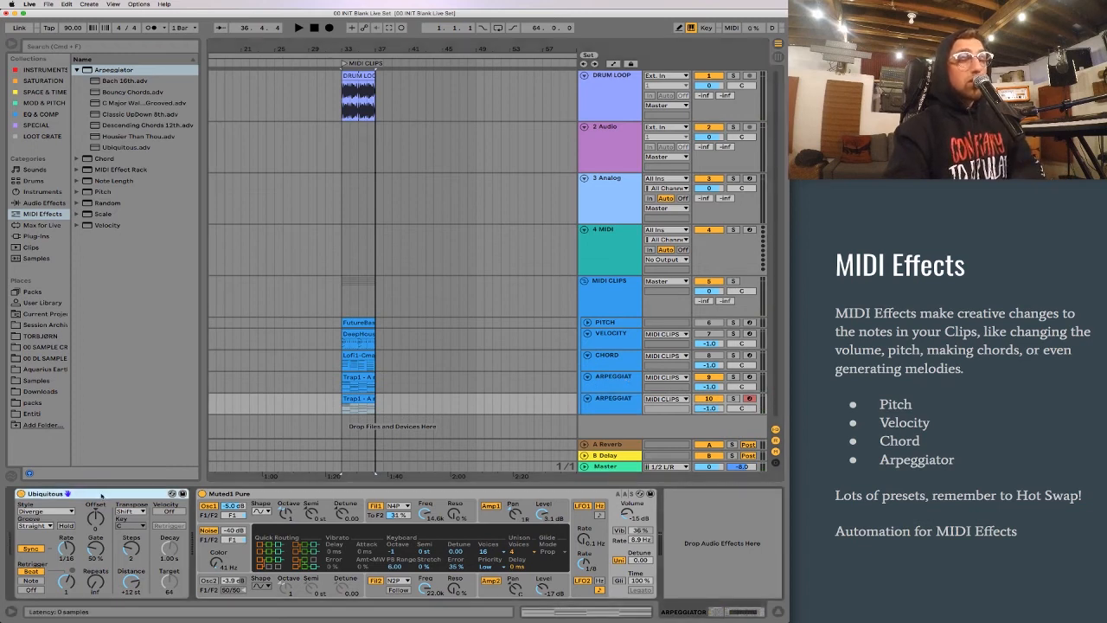
pyautogui.press('Delete')
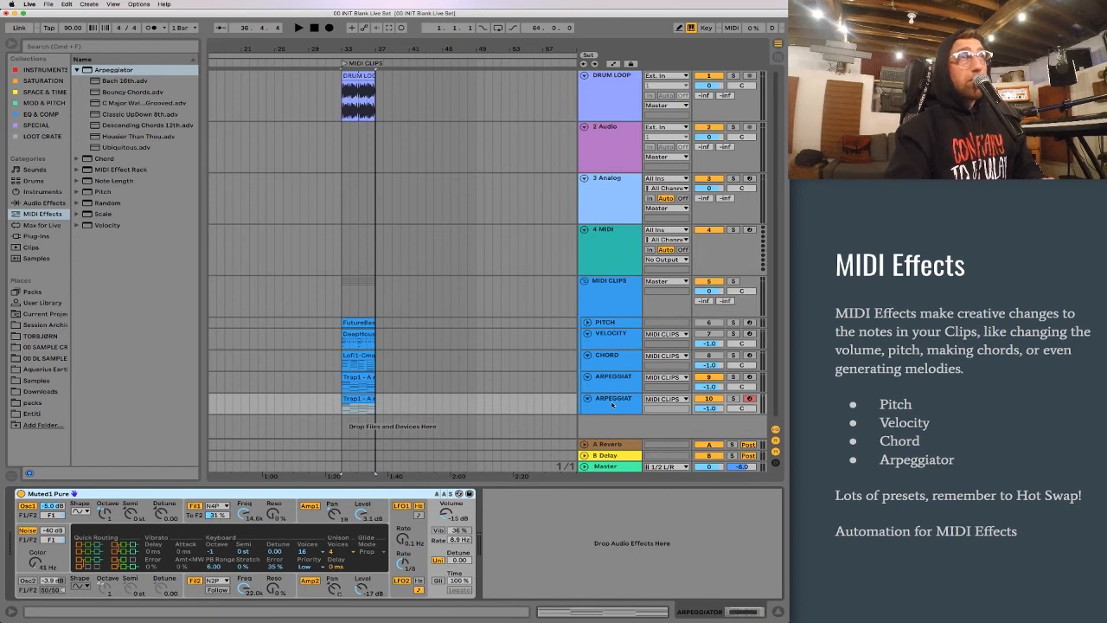
# Step: Play the original and duplicated ARPEGGIATOR tracks together and select the copy's Trap1 clip
pyautogui.click(613, 400)
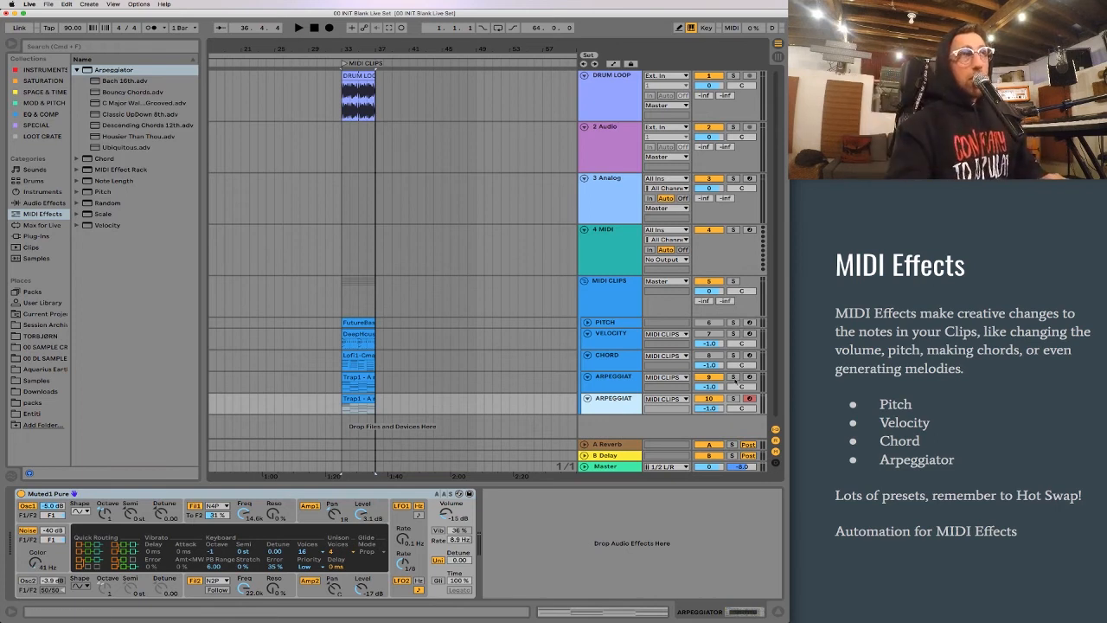
pyautogui.press('space')
pyautogui.click(356, 399)
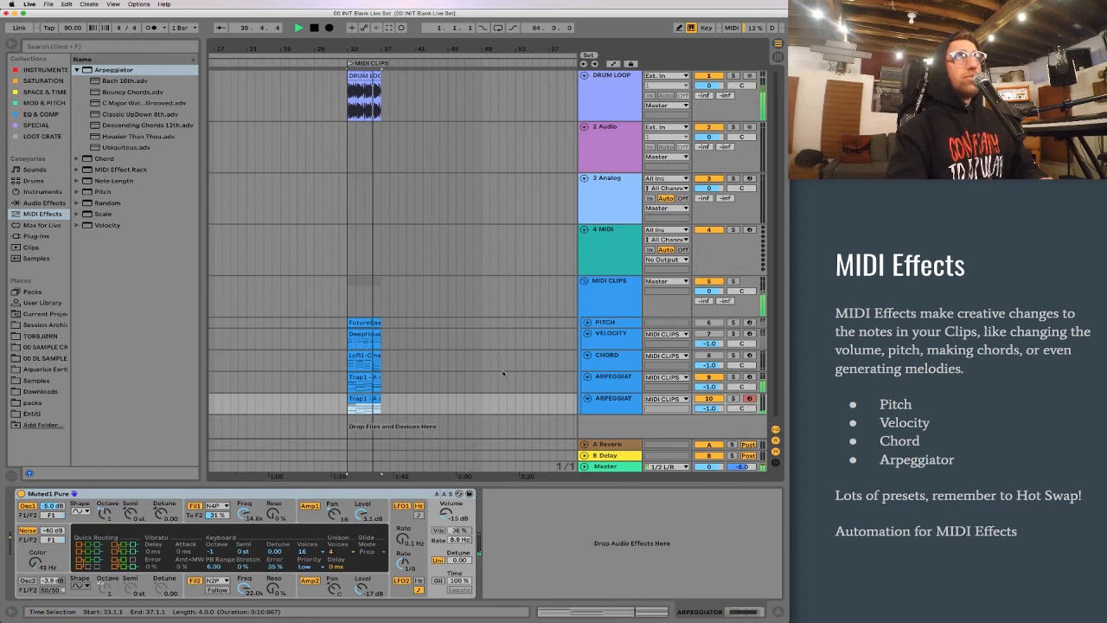
# Step: Hot-swap the Muted1 Pure instrument on the original ARPEGGIATOR track for the Analog pad preset Cherry Pad
pyautogui.click(621, 380)
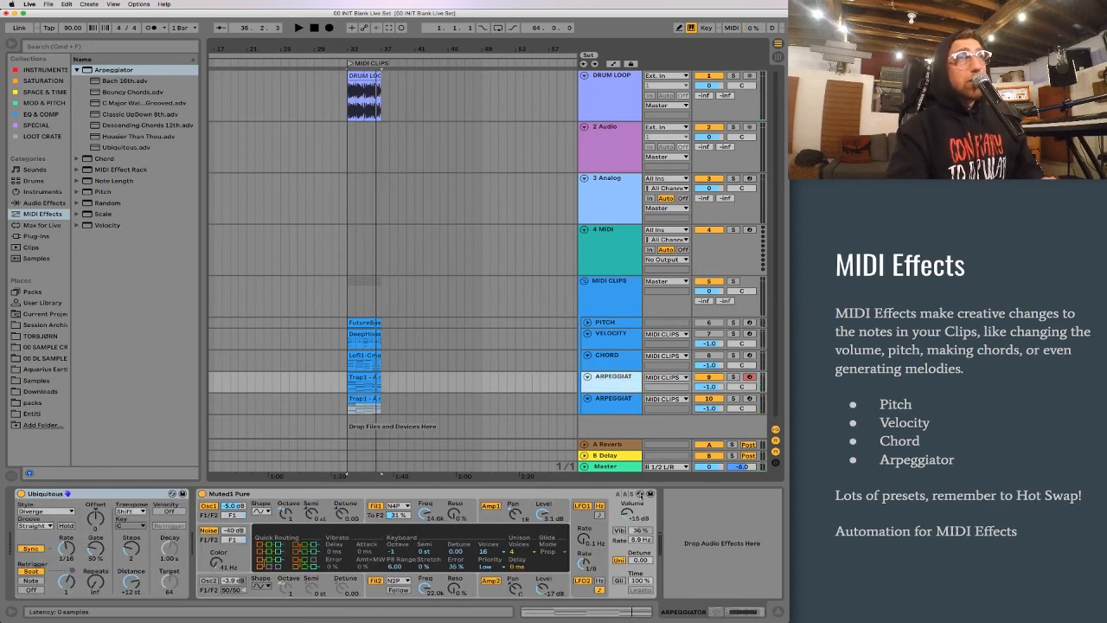
pyautogui.click(640, 493)
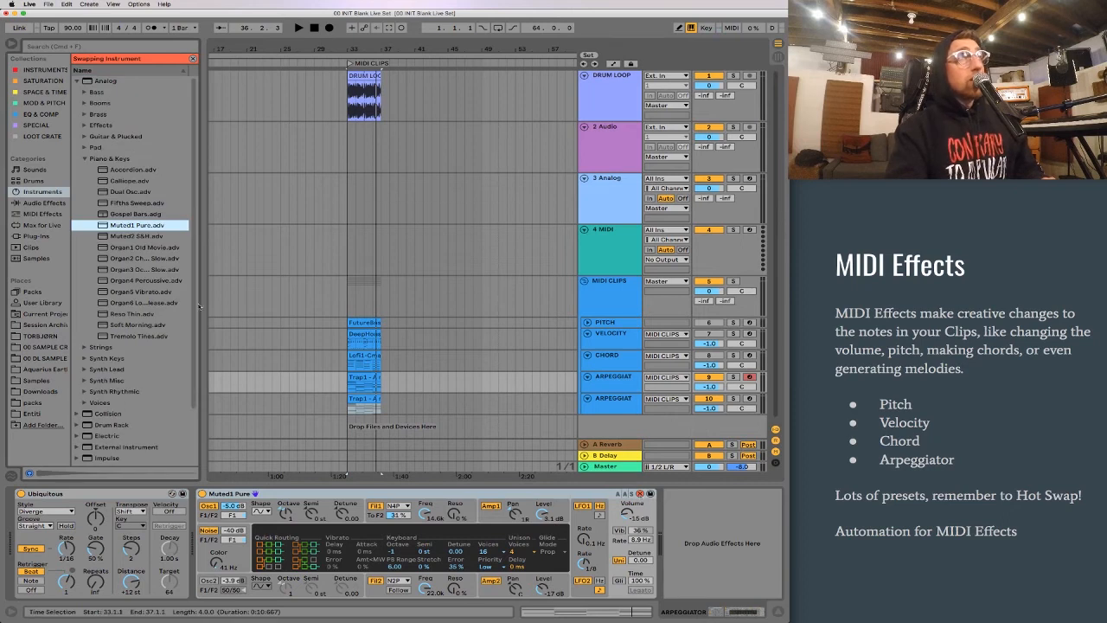
pyautogui.click(97, 148)
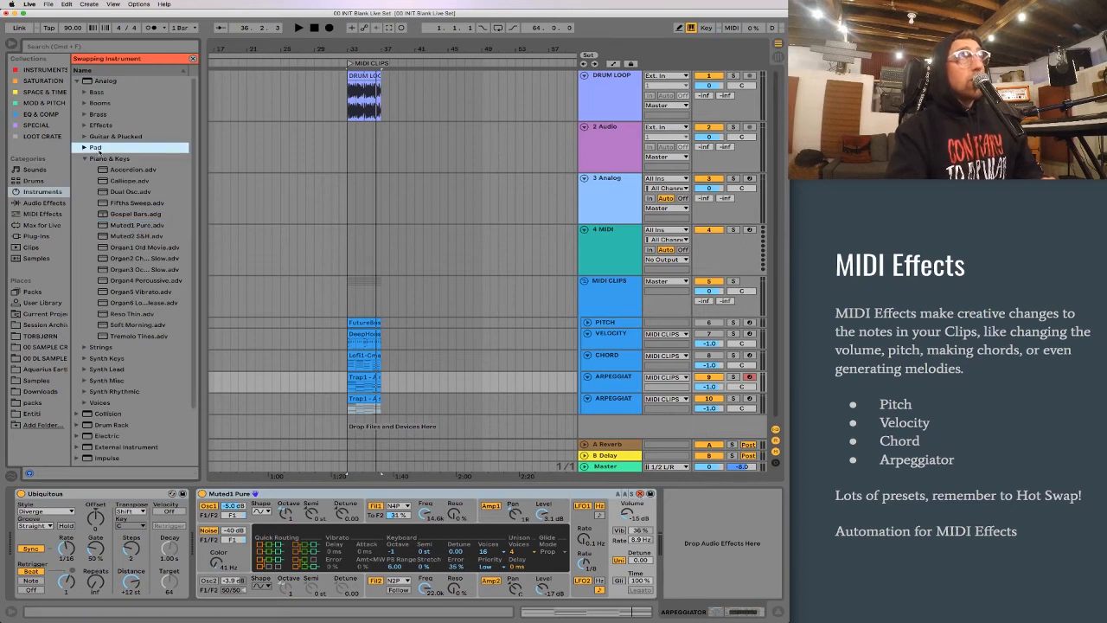
pyautogui.click(84, 149)
pyautogui.click(143, 247)
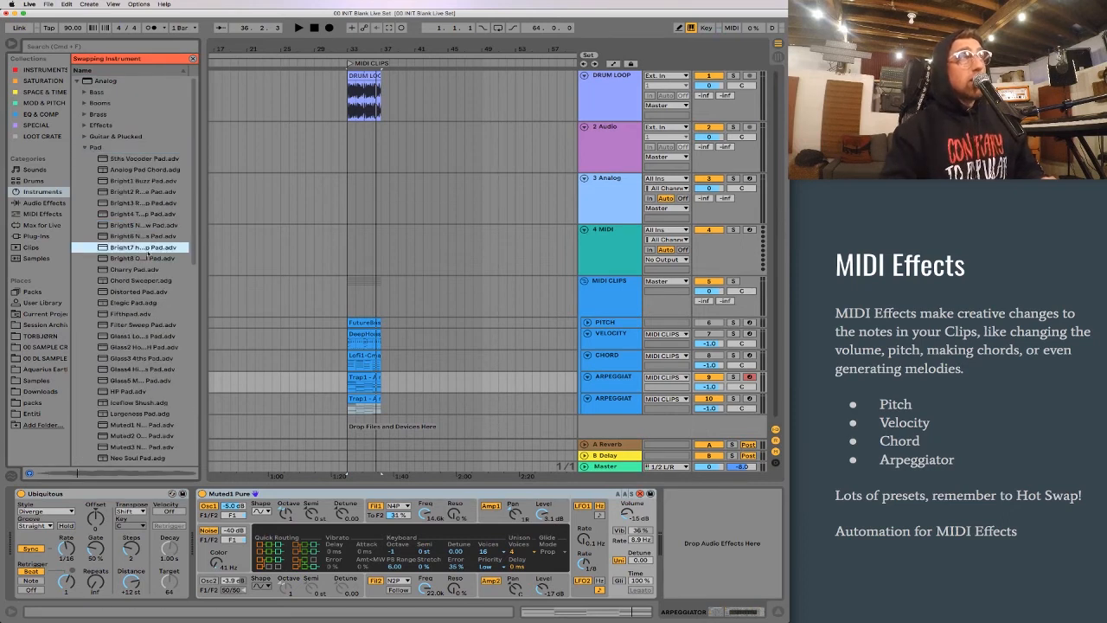
pyautogui.click(147, 257)
pyautogui.press('Down')
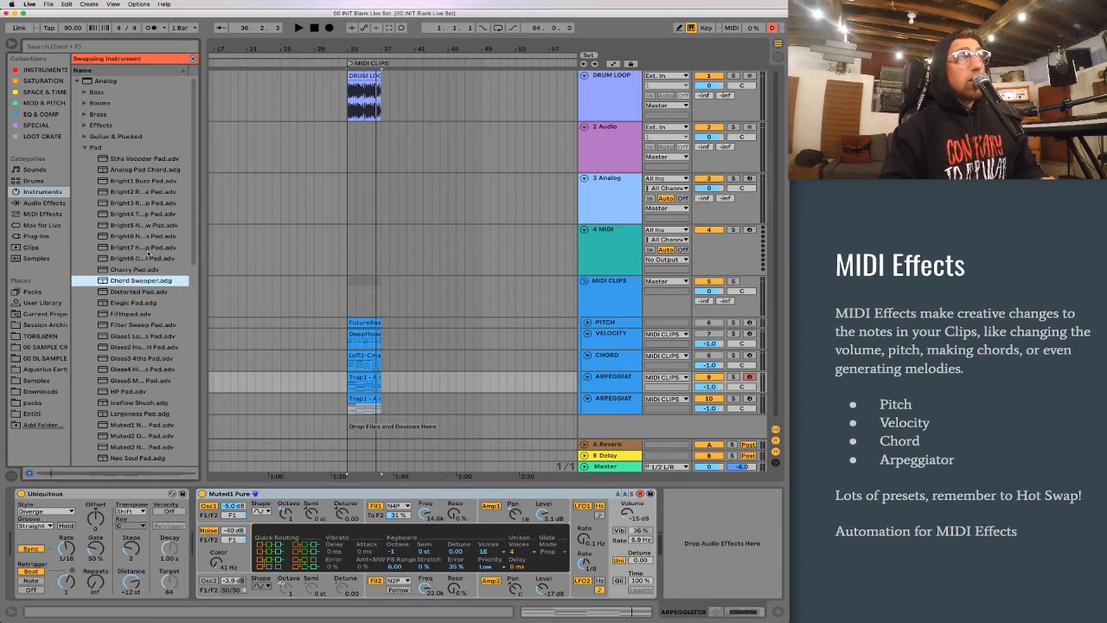
pyautogui.doubleClick(145, 270)
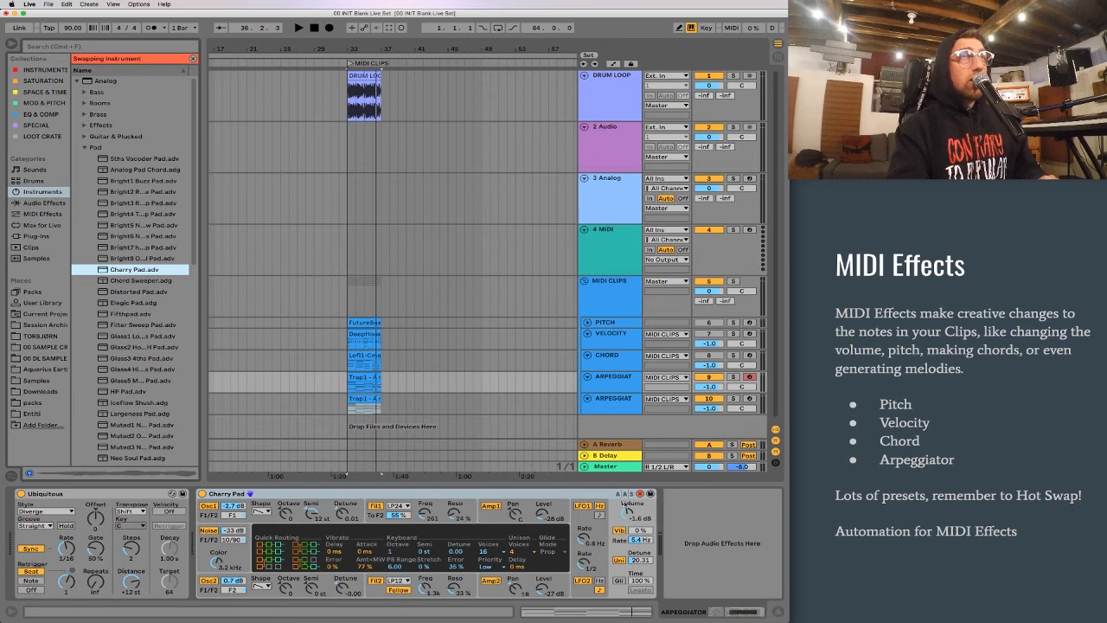
pyautogui.click(641, 495)
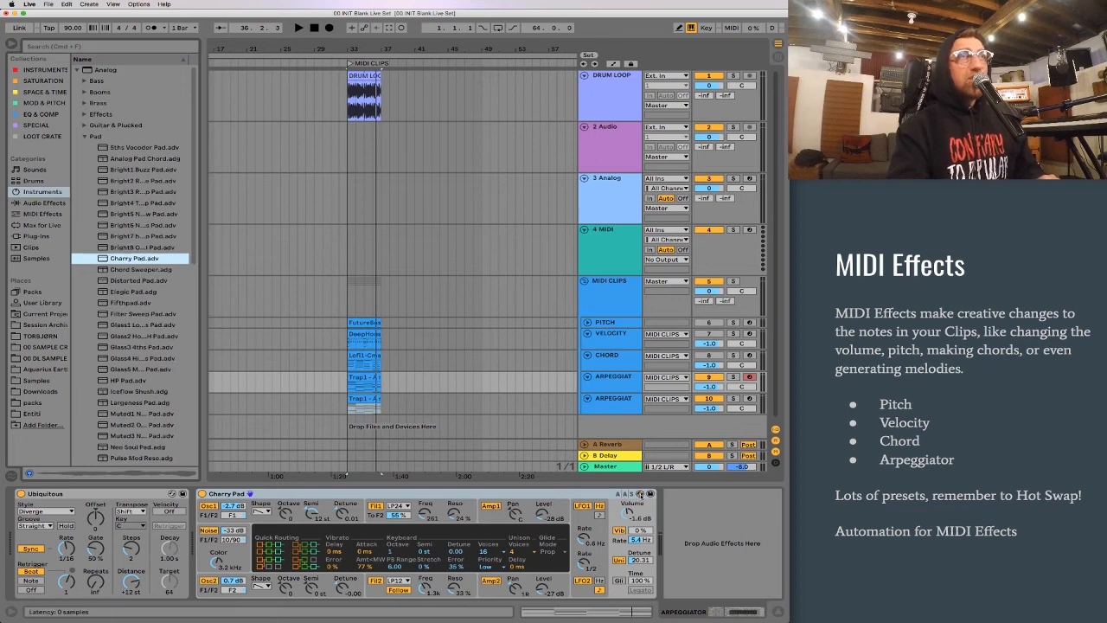
# Step: Balance the two ARPEGGIATOR tracks during playback, setting the duplicate's volume to 0 and the original's to -13.0 dB
pyautogui.click(618, 404)
pyautogui.press('space')
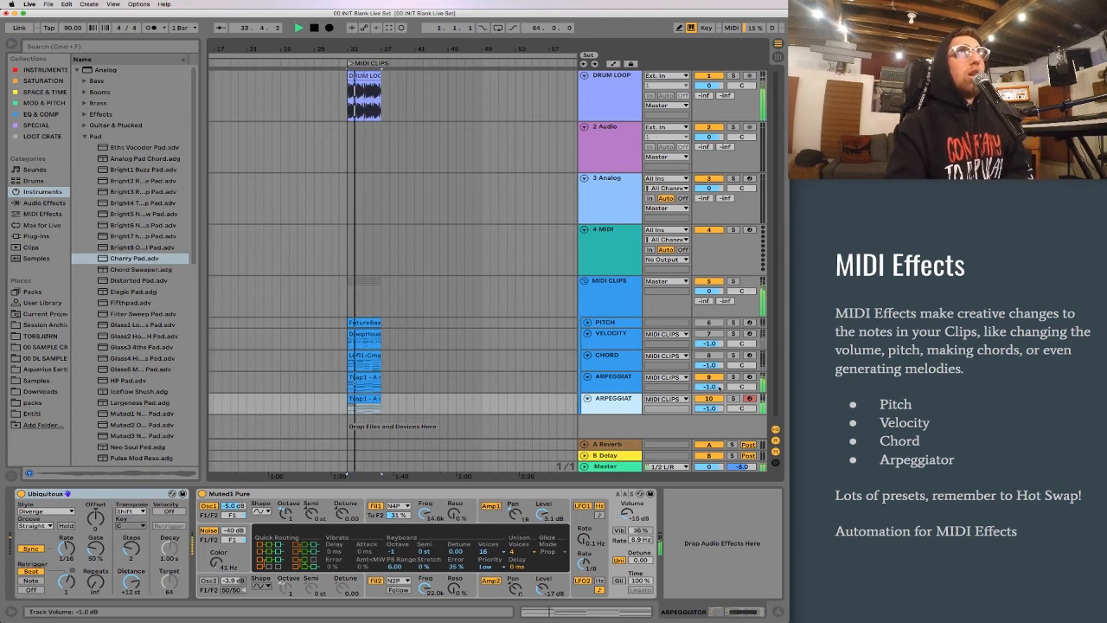
pyautogui.moveTo(709, 408); pyautogui.dragTo(704, 419)
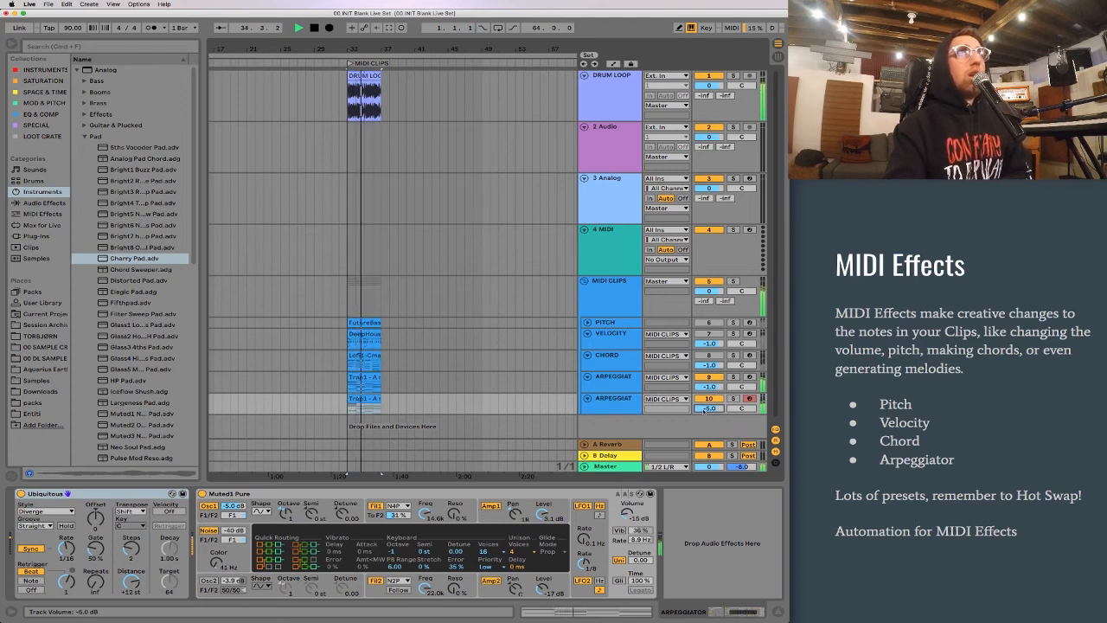
pyautogui.doubleClick(704, 411)
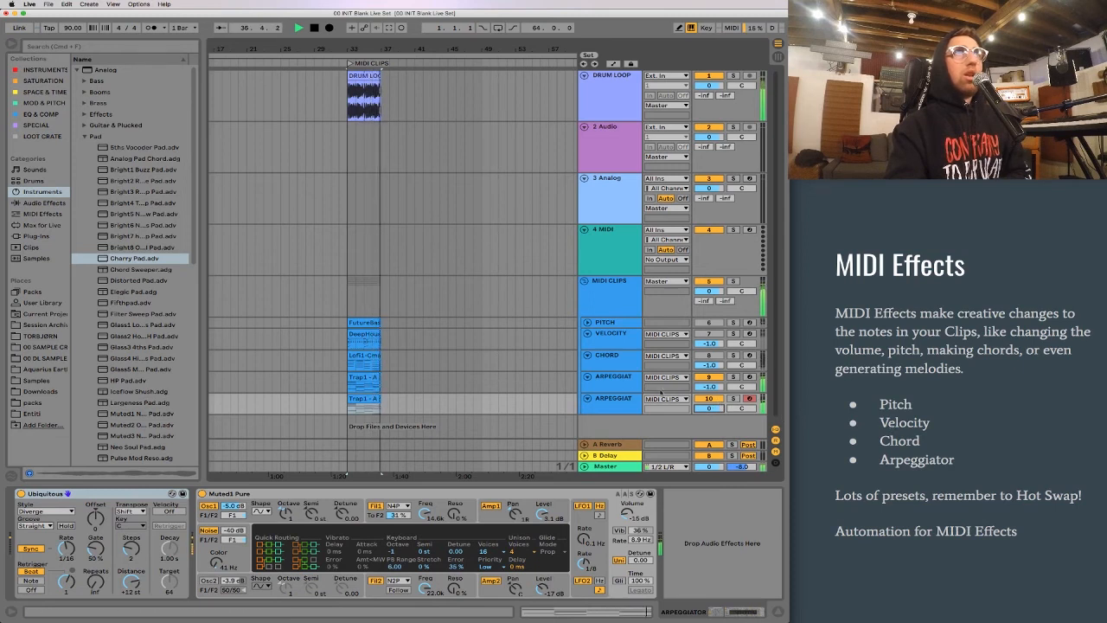
pyautogui.moveTo(708, 390); pyautogui.dragTo(708, 389)
pyautogui.press('space')
pyautogui.press('space')
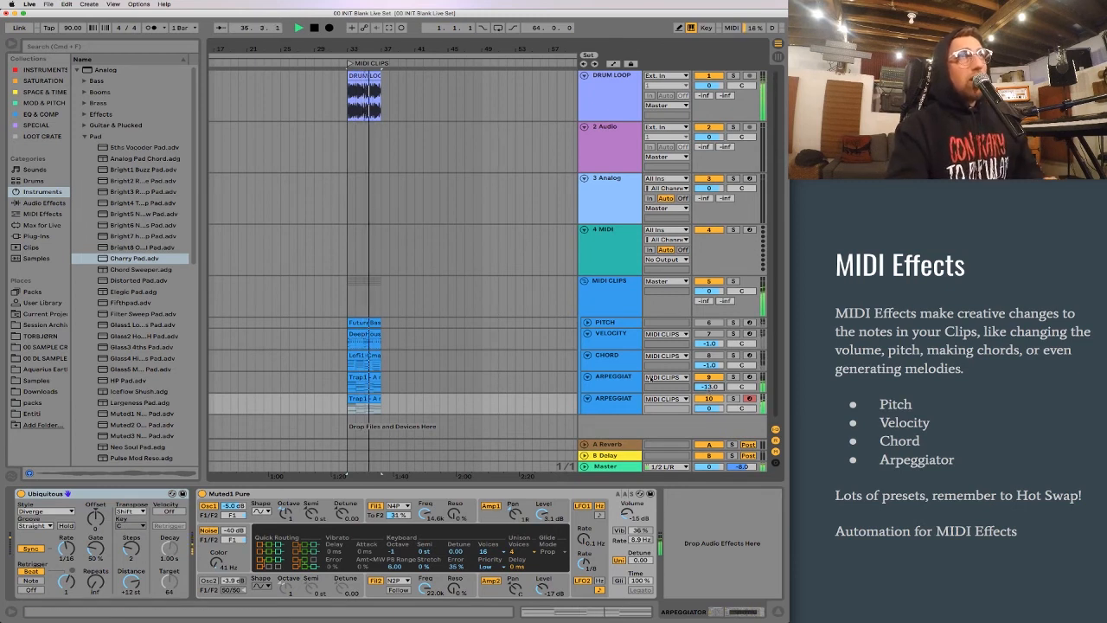
# Step: Add the Pitch preset -12 to the ARPEGGIATOR track that holds the Cherry Pad instrument
pyautogui.click(616, 387)
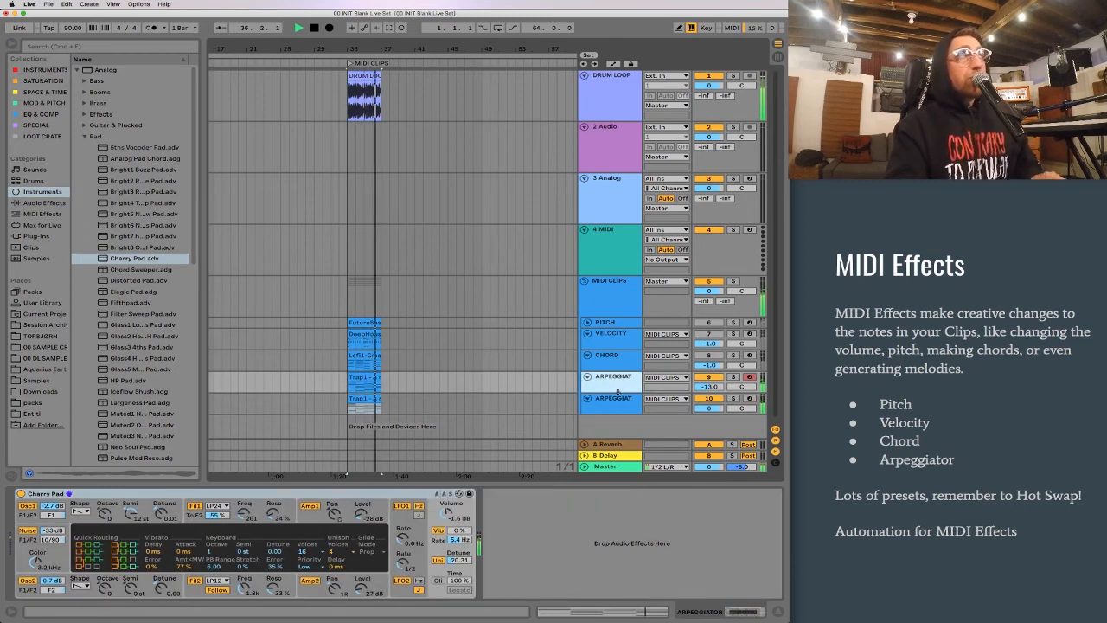
pyautogui.click(44, 213)
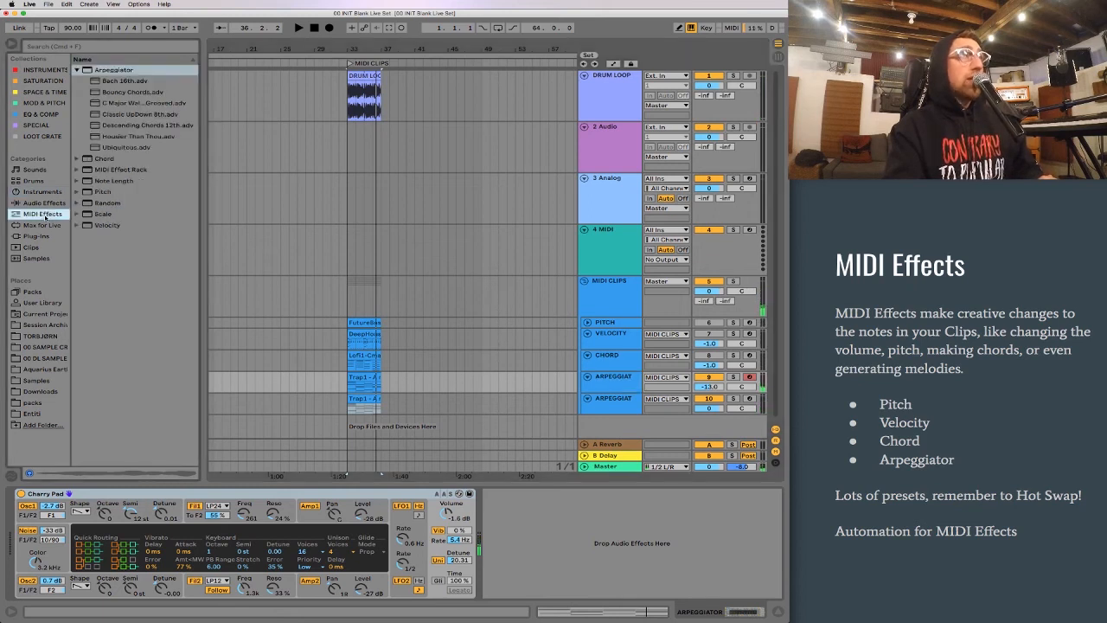
pyautogui.click(77, 70)
pyautogui.click(77, 114)
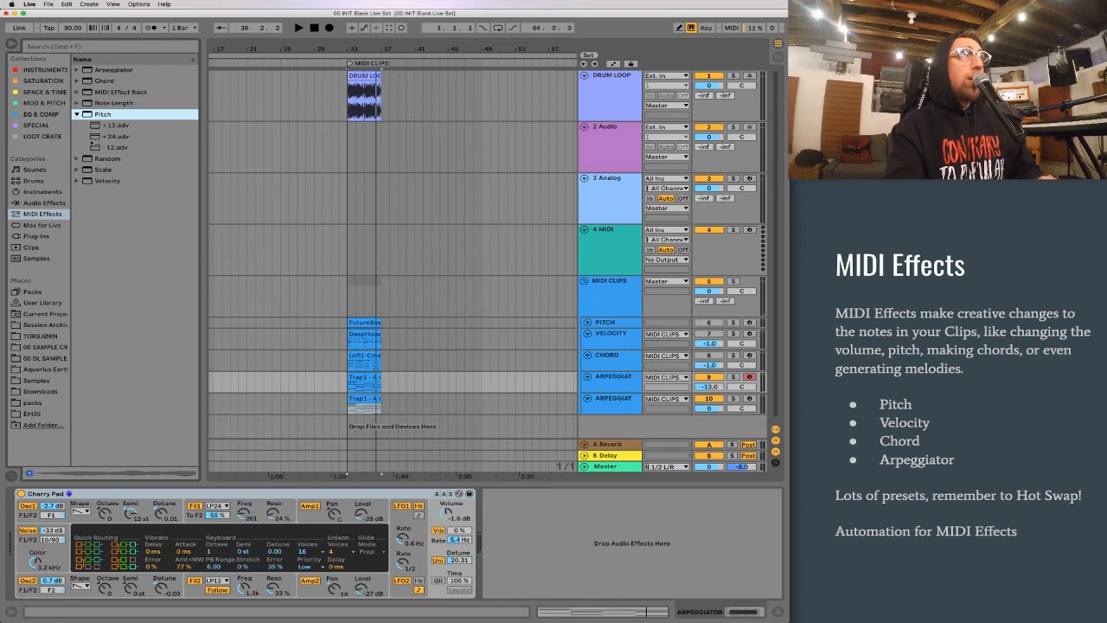
pyautogui.doubleClick(96, 148)
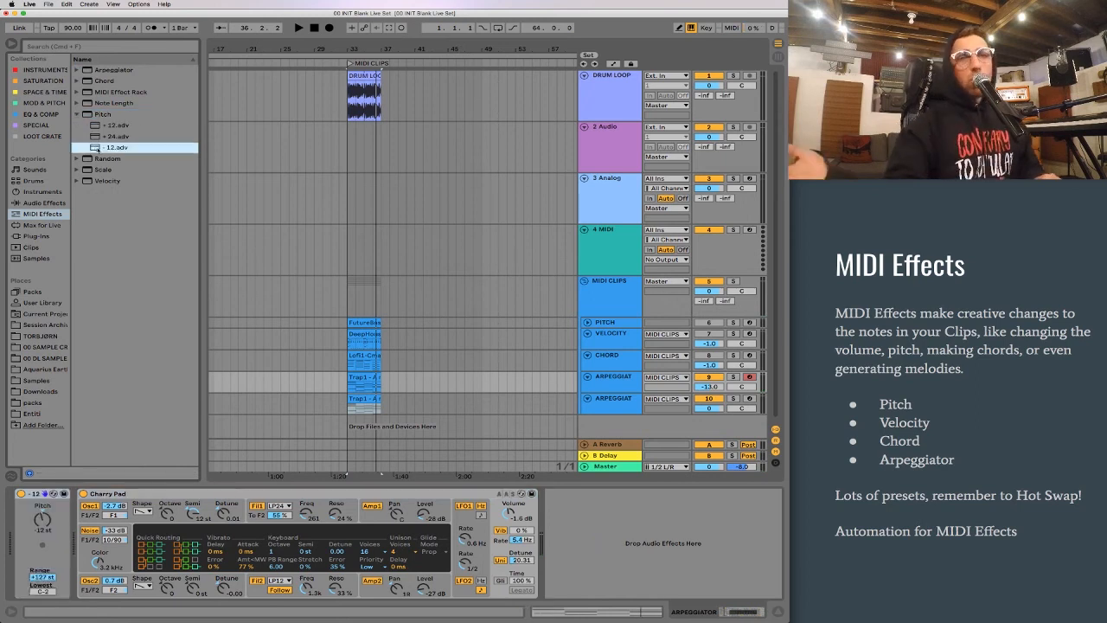
# Step: Hot-swap the Ubiquitous arpeggio on the duplicated ARPEGGIATOR track for the Housier Than Thou preset and play the layered tracks
pyautogui.press('space')
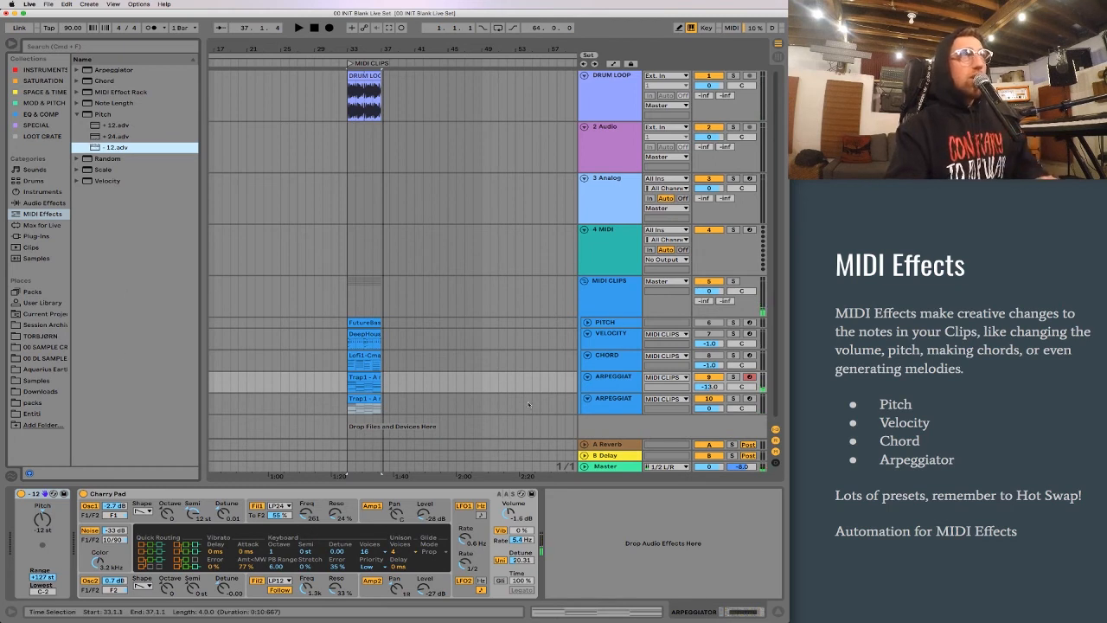
pyautogui.click(366, 400)
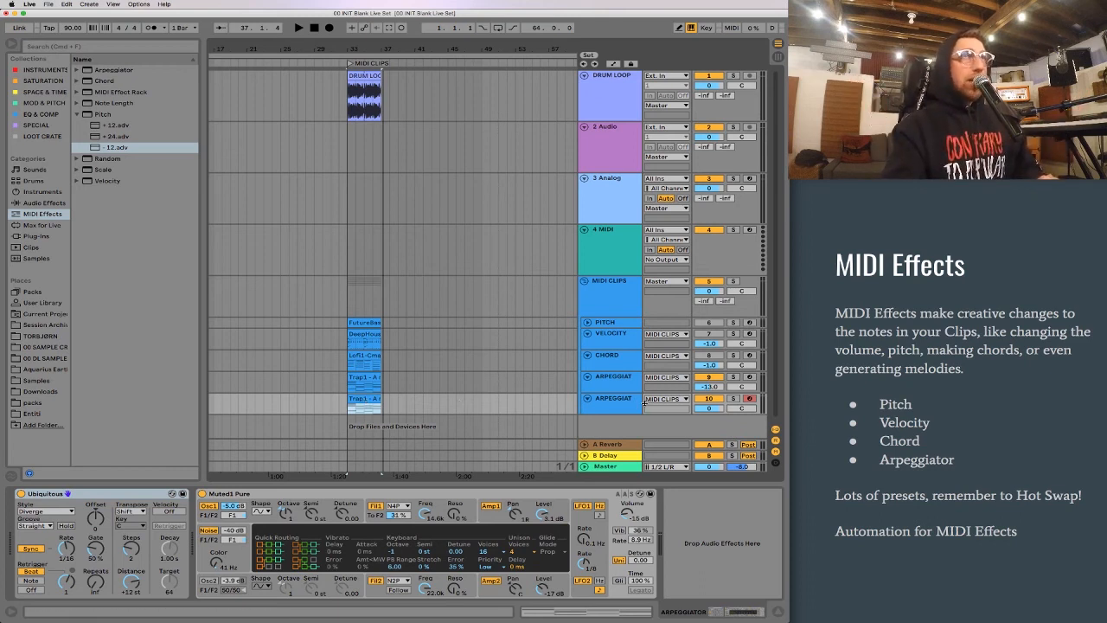
pyautogui.click(600, 404)
pyautogui.click(172, 494)
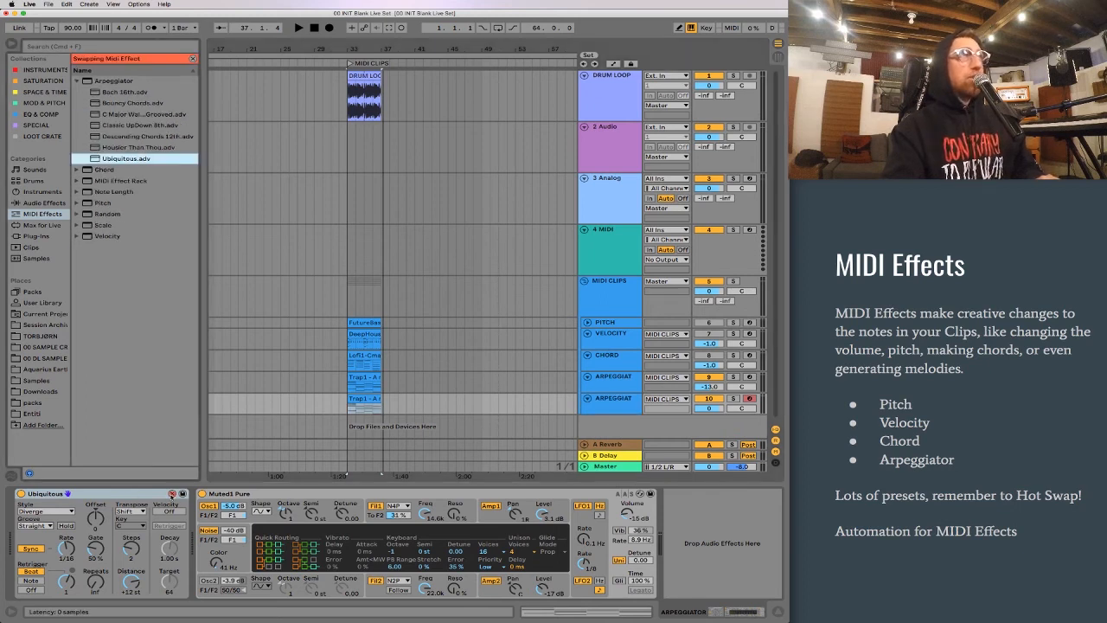
pyautogui.doubleClick(130, 148)
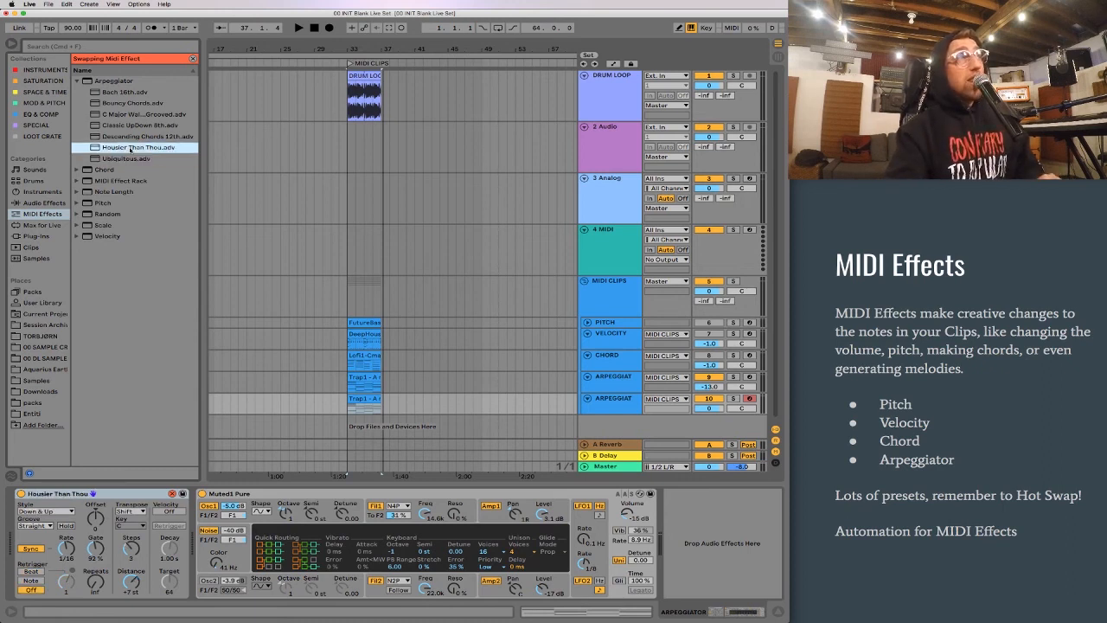
pyautogui.press('space')
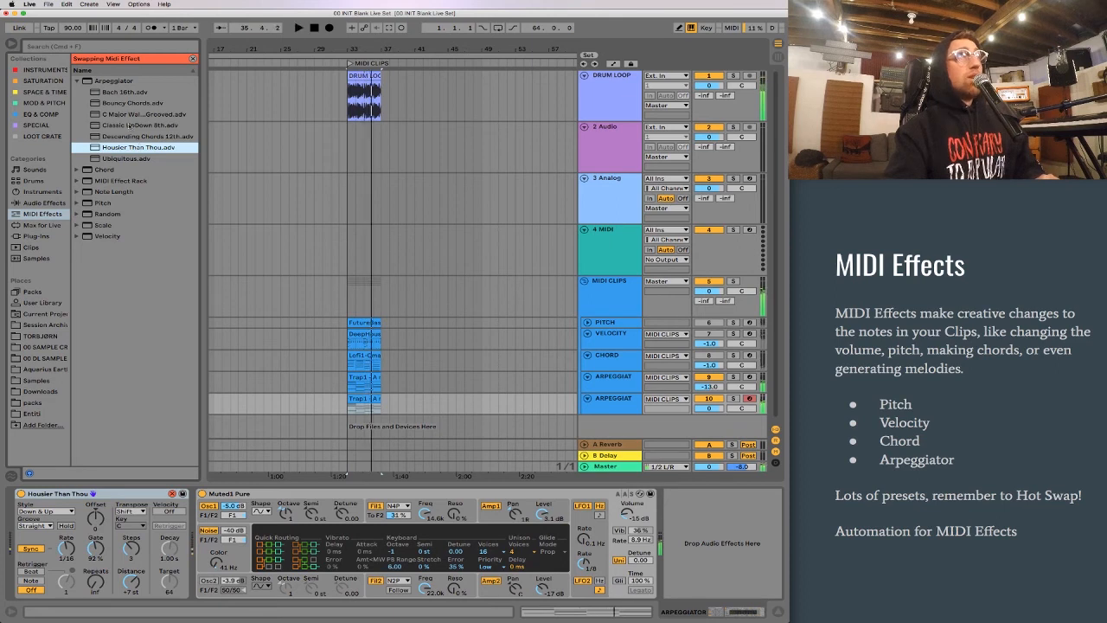
# Step: Audition Classic UpDown 8th, load C Major Walk 16th Grooved on the duplicated track, and set the DRUM LOOP volume to -5.0 dB
pyautogui.doubleClick(129, 125)
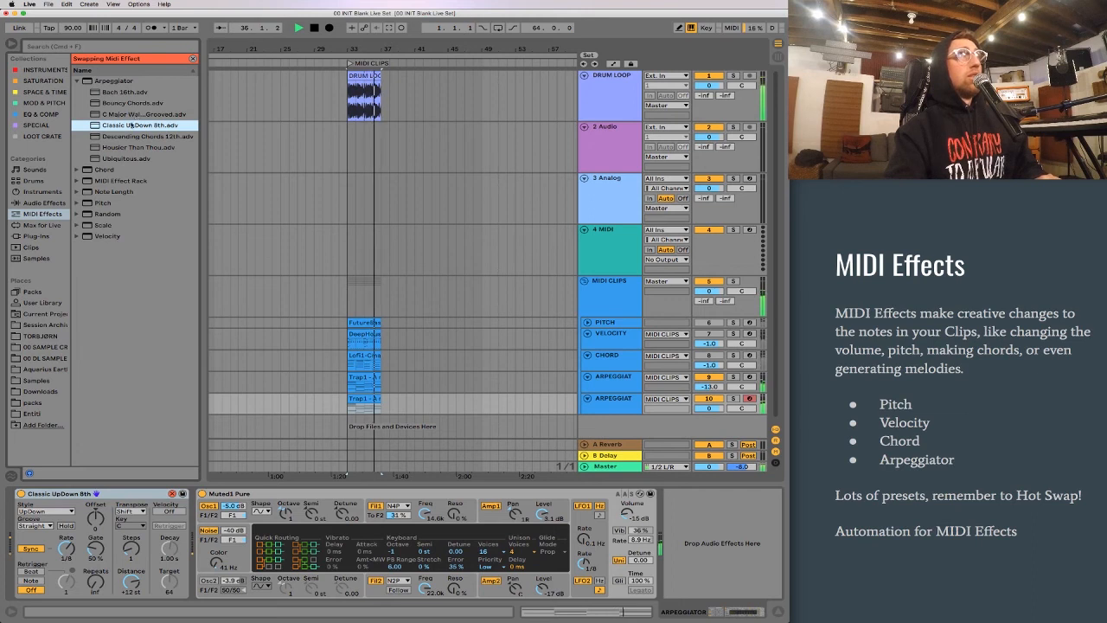
pyautogui.doubleClick(128, 114)
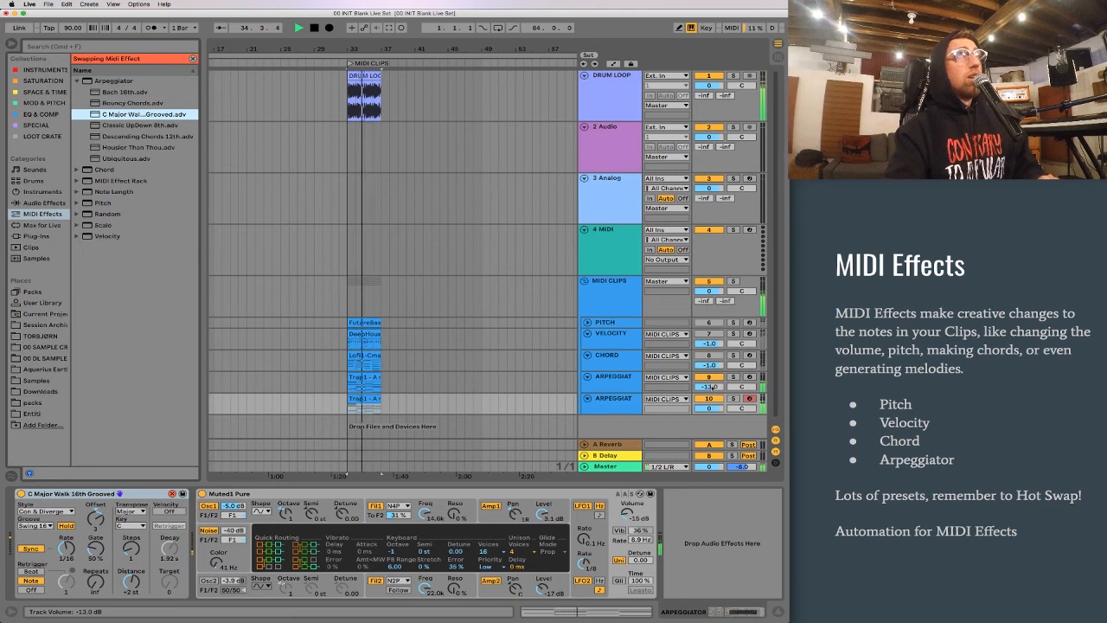
pyautogui.moveTo(709, 85); pyautogui.dragTo(709, 93)
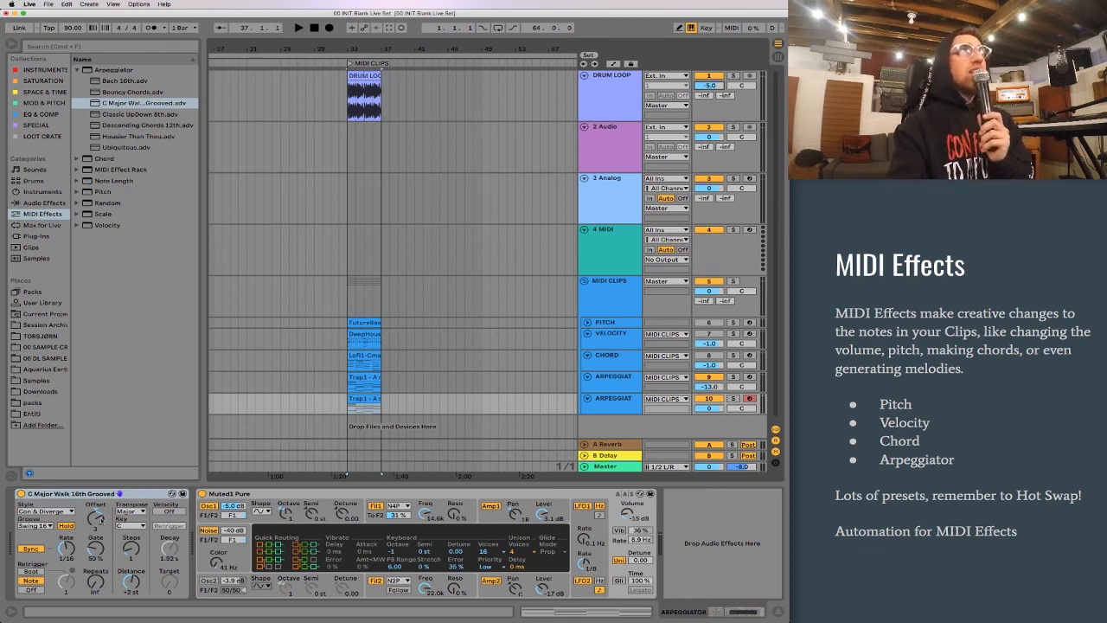
# Step: Show the automation options available for the arpeggiator's Steps control and for the Muted1 Pure instrument's first filter frequency
pyautogui.rightClick(134, 550)
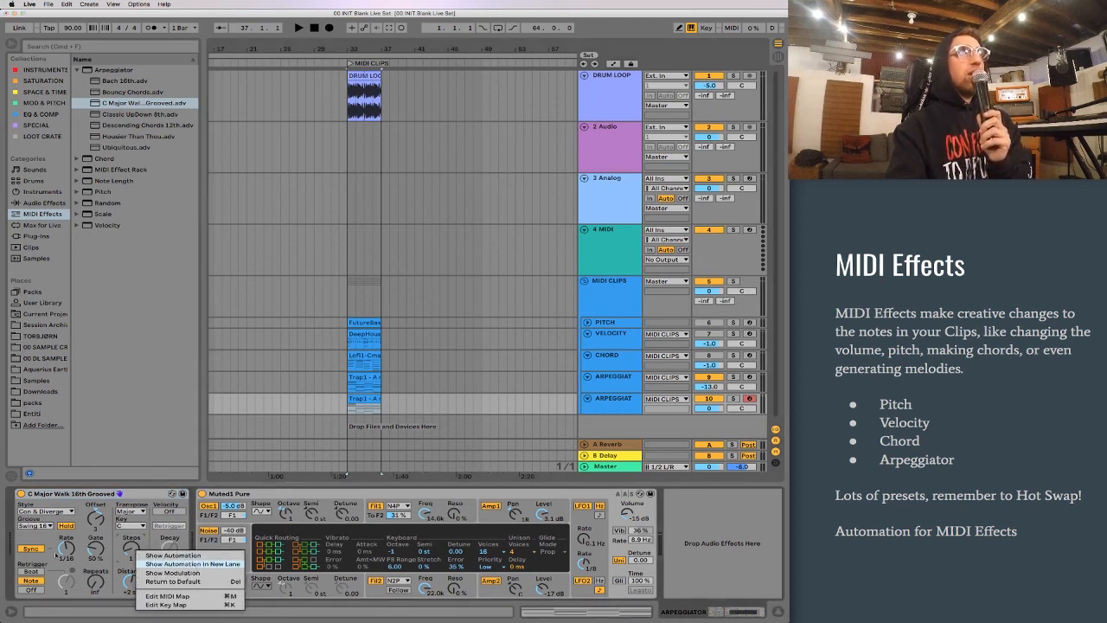
pyautogui.click(57, 555)
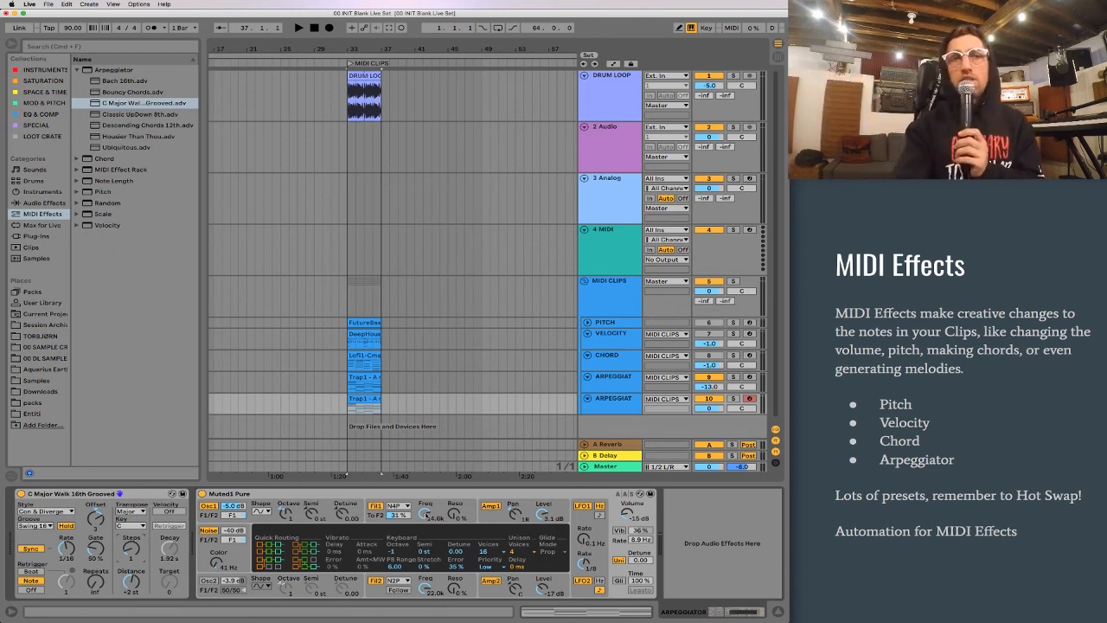
pyautogui.rightClick(426, 514)
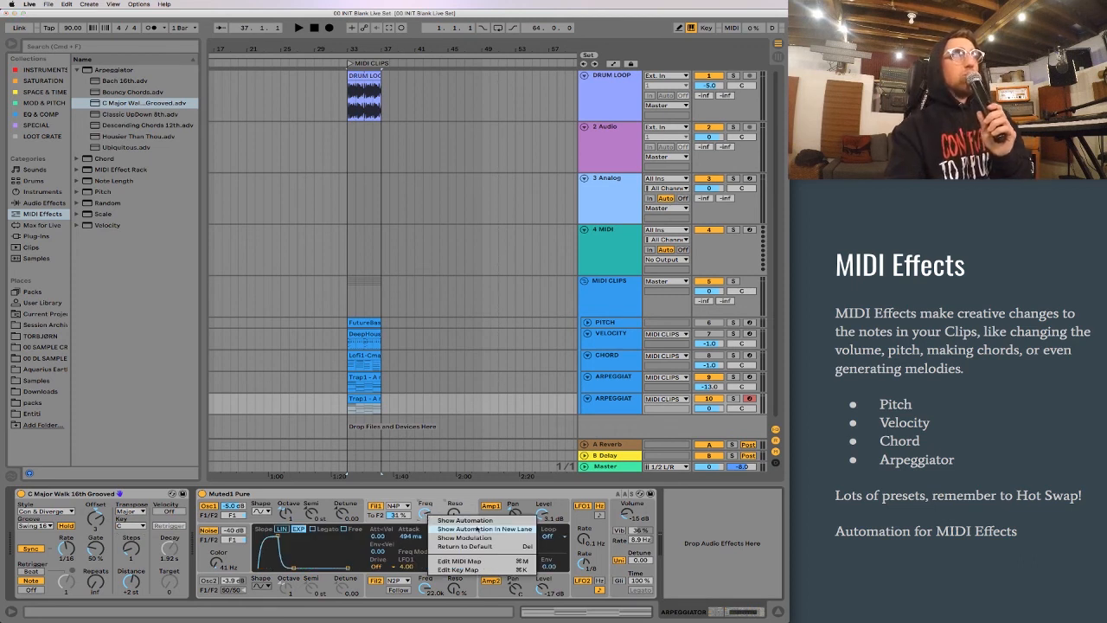
# Step: Switch to the slide presentation in Chrome and advance from MIDI Effects to the Review slide
pyautogui.click(959, 443)
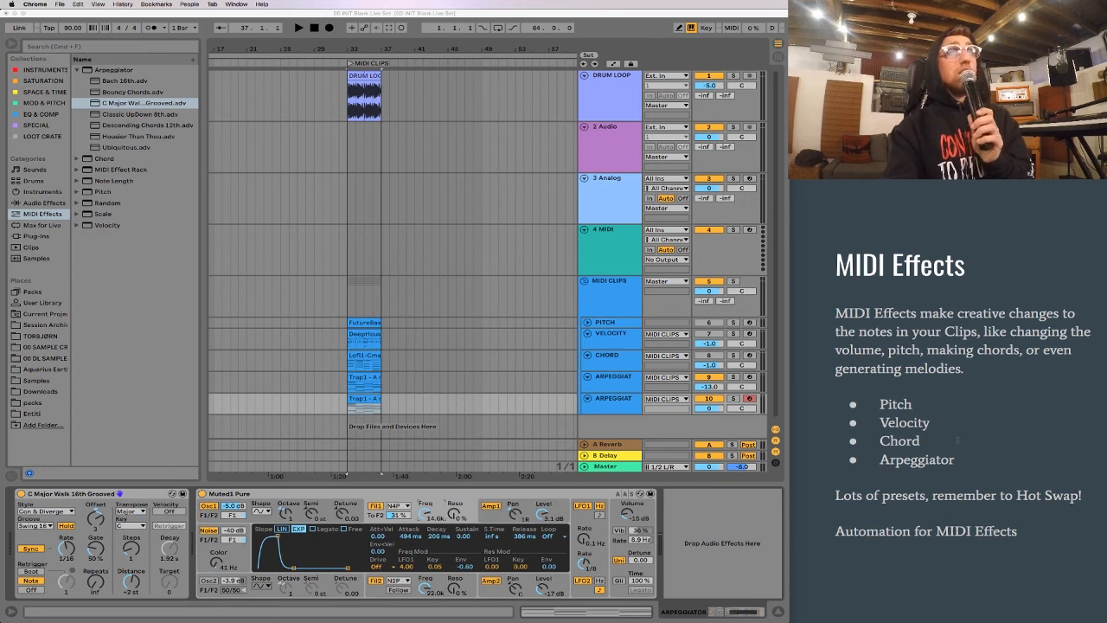
pyautogui.press('Right')
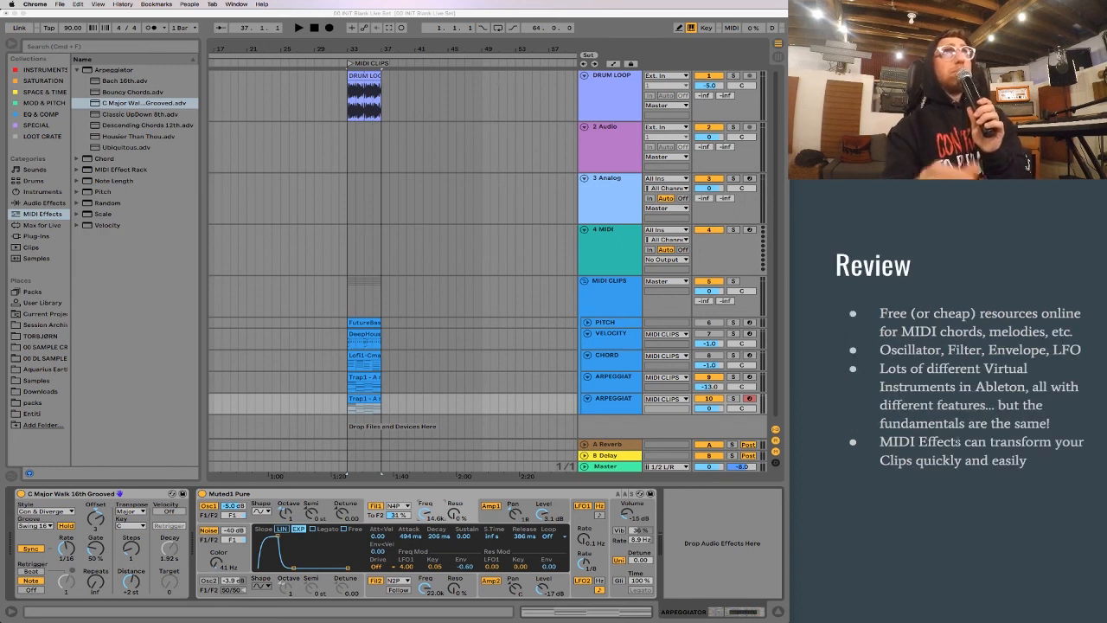